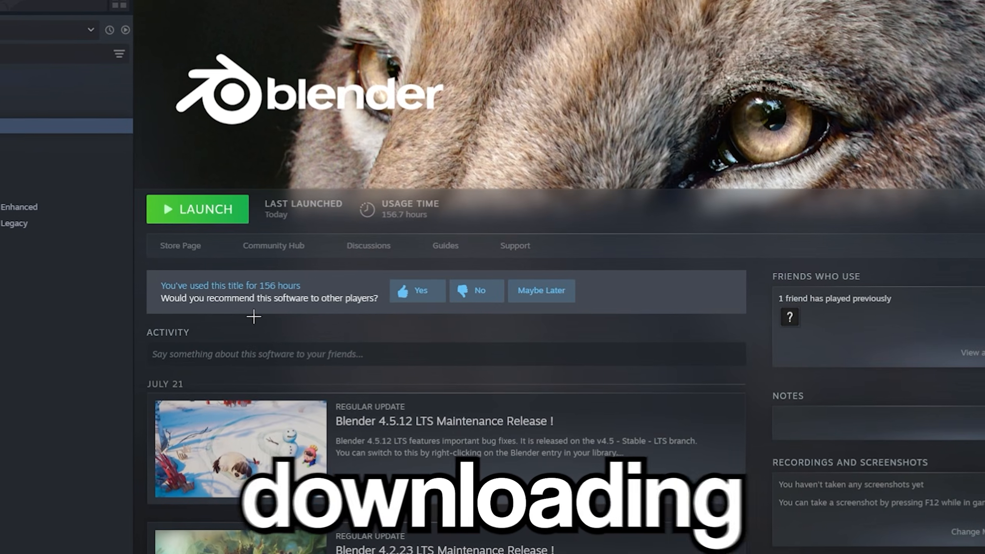
Launch Blender and open the rig file Gorilla_IK_Rig (4).blend from the Downloads folder
{"action": "left_click", "coordinate": [183, 214]}
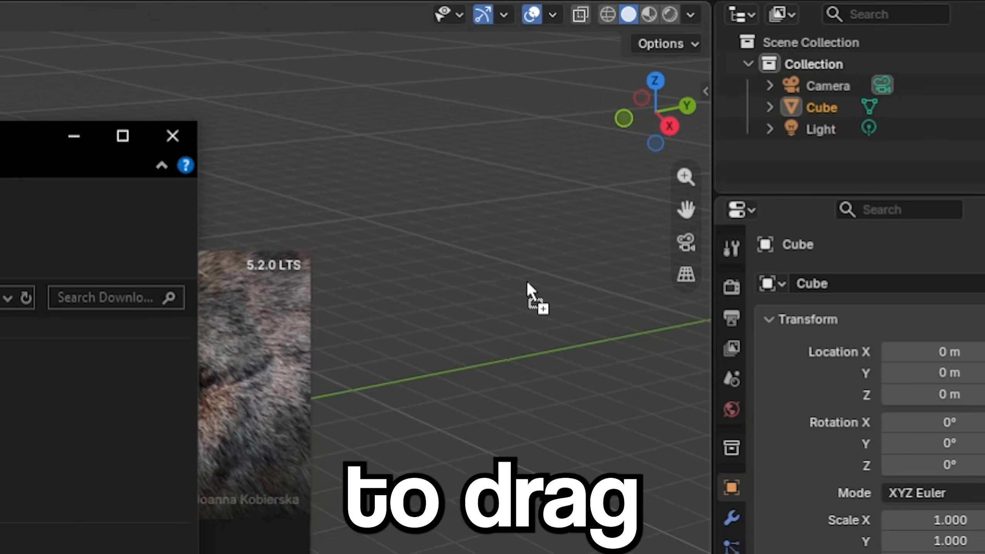
{"action": "left_click_drag", "start_coordinate": [528, 292], "coordinate": [482, 402]}
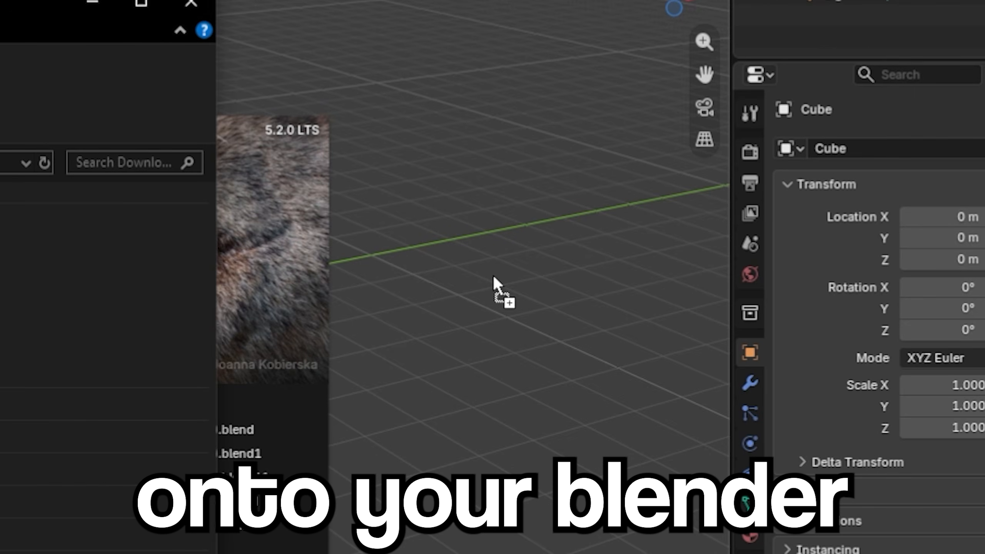
{"action": "left_click_drag", "start_coordinate": [492, 276], "coordinate": [493, 277]}
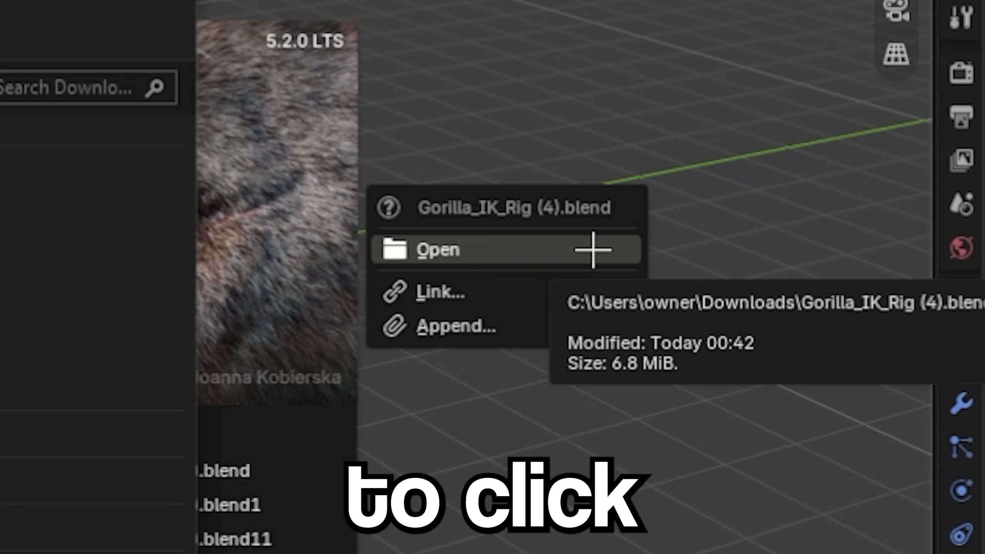
{"action": "left_click", "coordinate": [593, 249]}
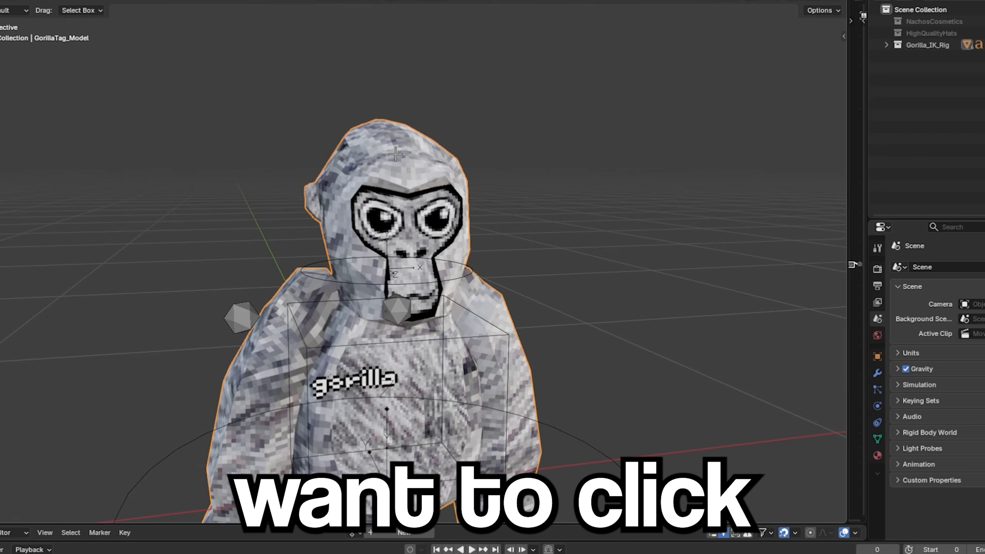
Apply Shade Smooth to the gorilla model and toggle the operation's settings
{"action": "right_click", "coordinate": [395, 153]}
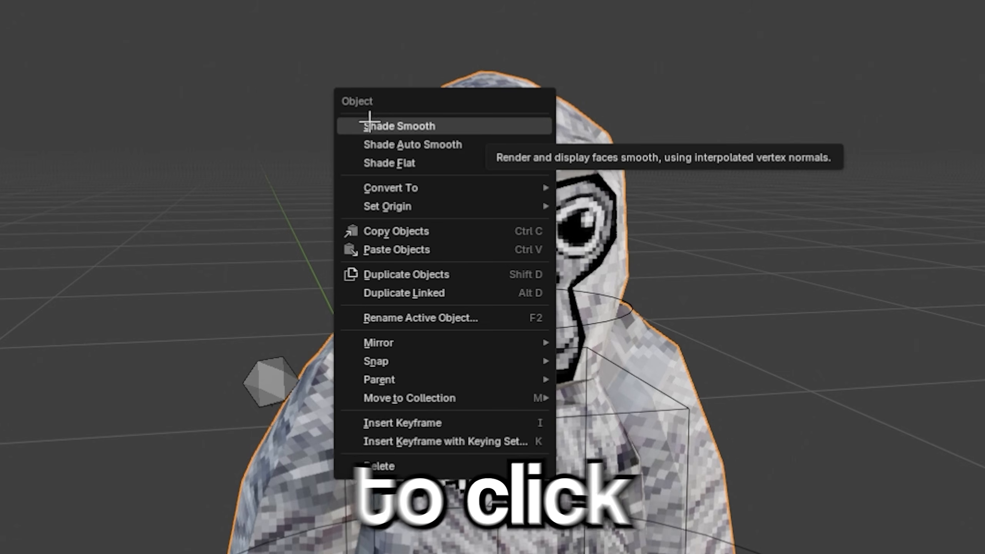
{"action": "left_click", "coordinate": [414, 132]}
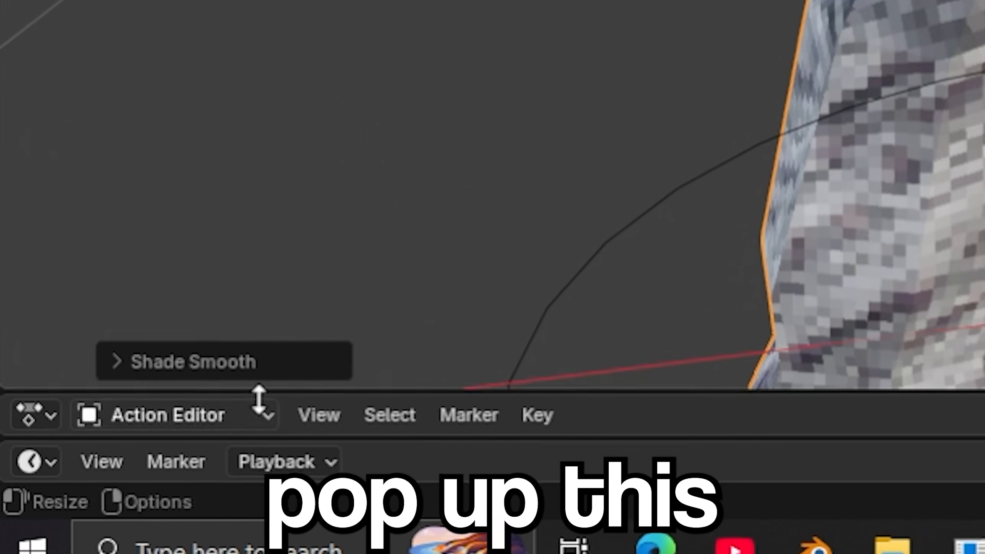
{"action": "left_click", "coordinate": [308, 356]}
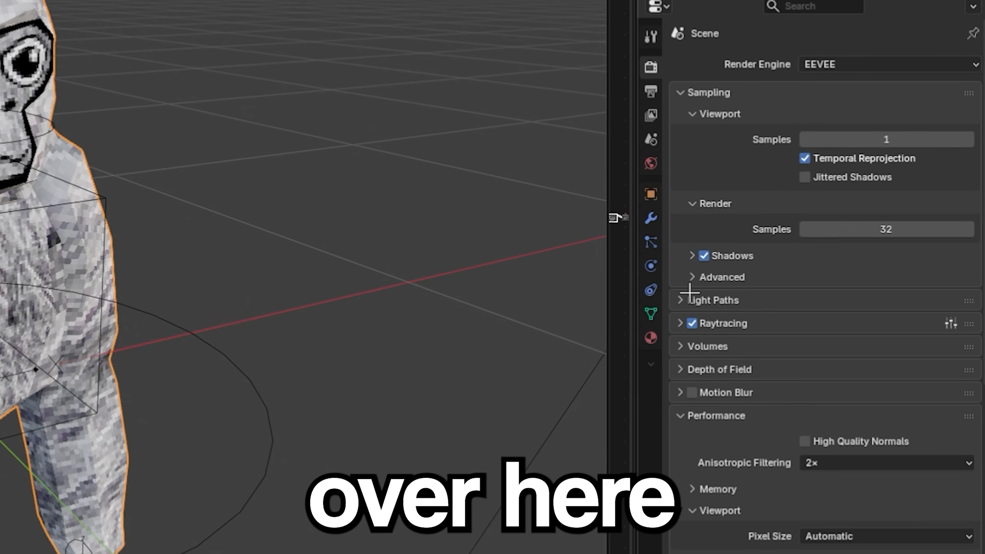
Change the scene's render engine to Cycles
{"action": "scroll", "coordinate": [730, 288], "scroll_direction": "down", "scroll_amount": 3}
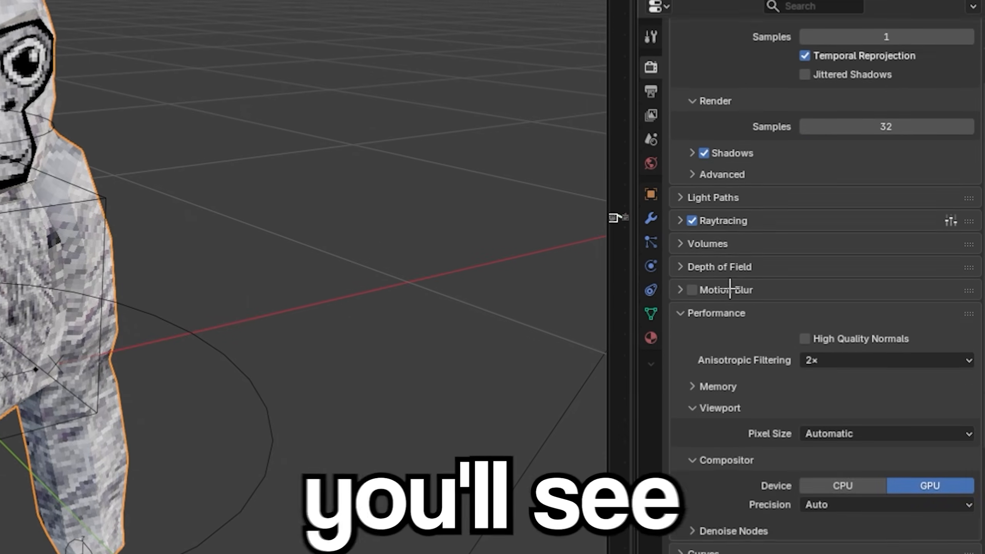
{"action": "scroll", "coordinate": [730, 289], "scroll_direction": "up", "scroll_amount": 5}
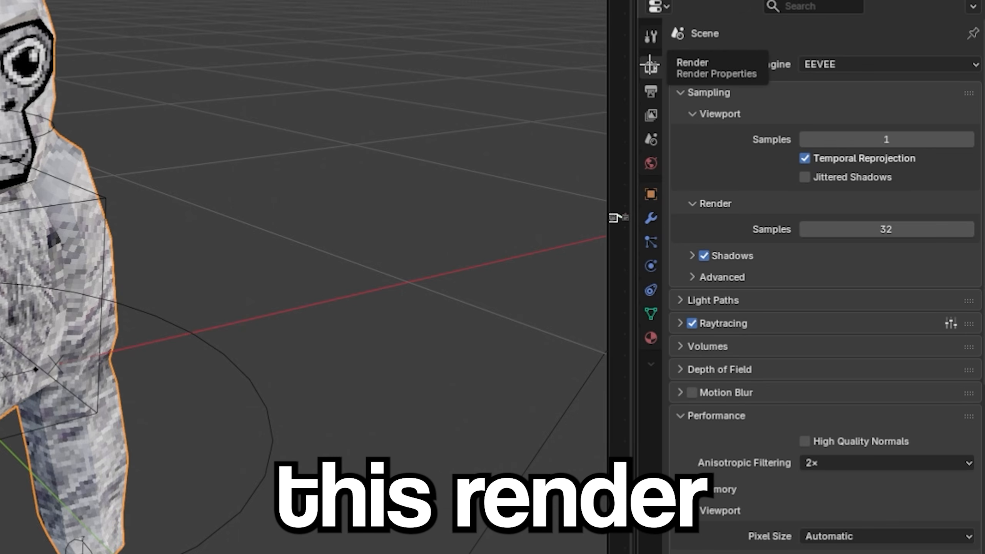
{"action": "scroll", "coordinate": [853, 287], "scroll_direction": "down", "scroll_amount": 15}
{"action": "scroll", "coordinate": [849, 272], "scroll_direction": "up", "scroll_amount": 15}
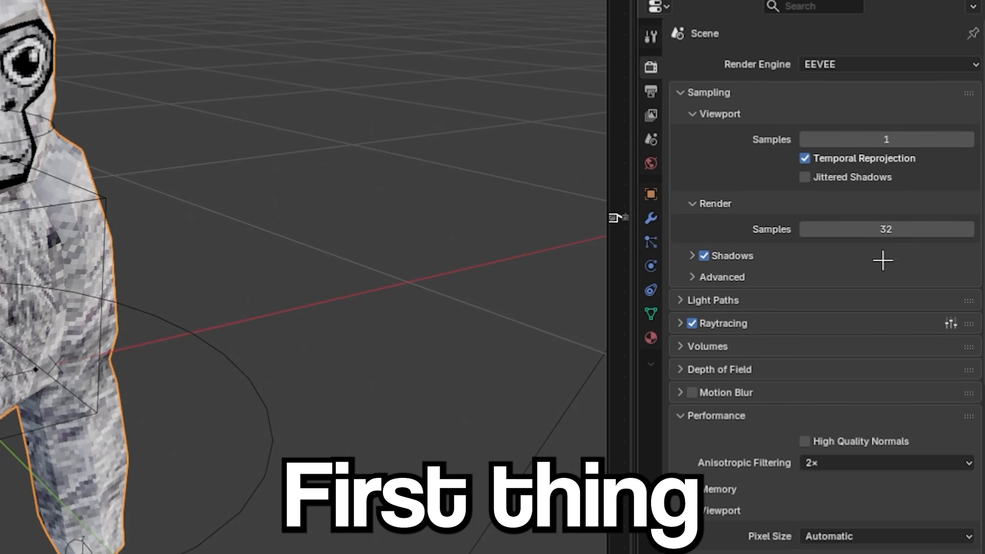
{"action": "left_click", "coordinate": [830, 67]}
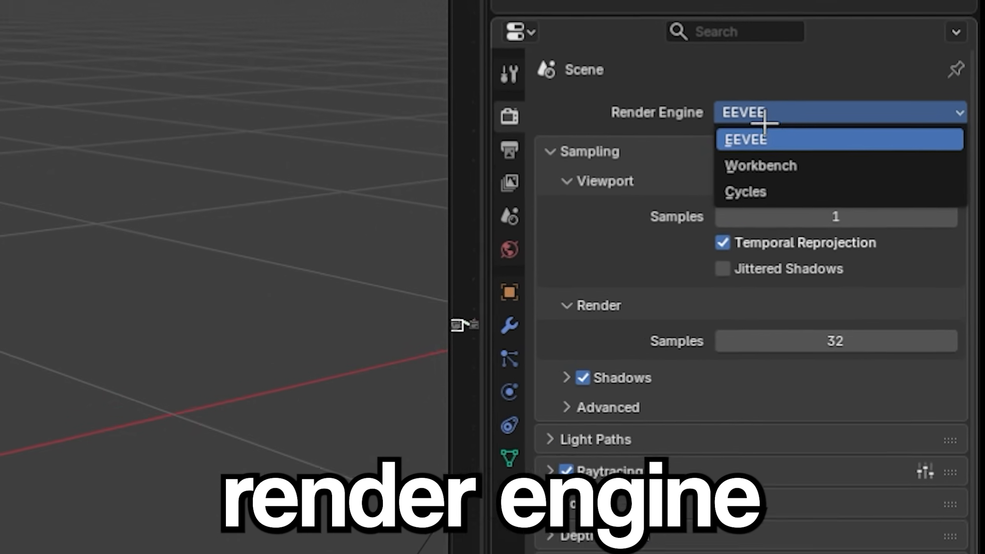
{"action": "left_click", "coordinate": [821, 123]}
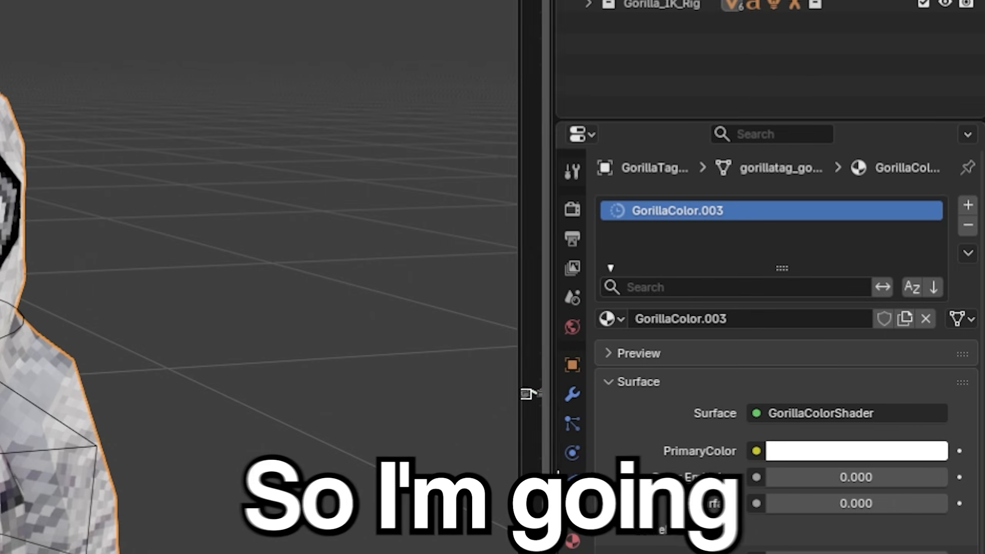
Set the PrimaryColor of the gorilla's GorillaColor.003 material to fully saturated red
{"action": "left_click", "coordinate": [849, 450]}
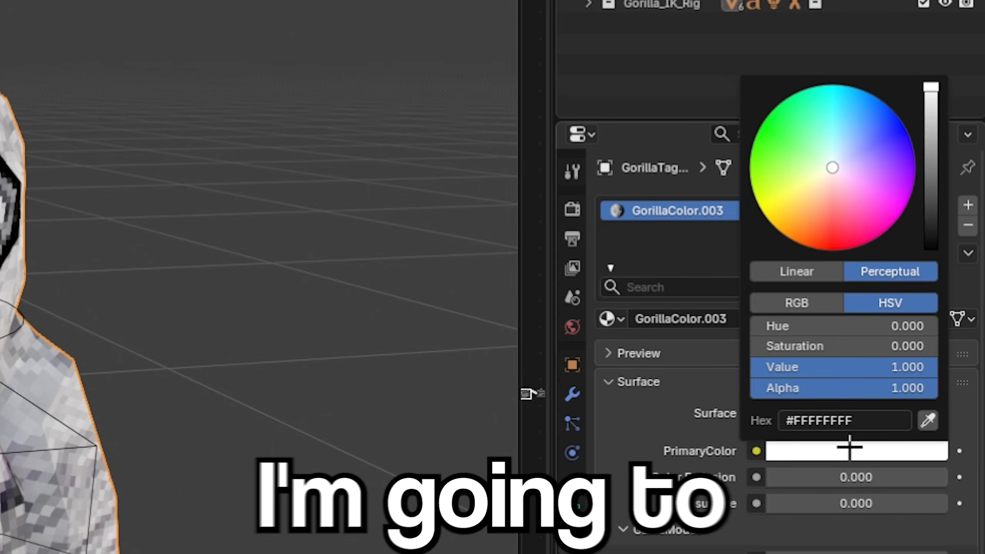
{"action": "left_click_drag", "start_coordinate": [868, 205], "coordinate": [832, 249]}
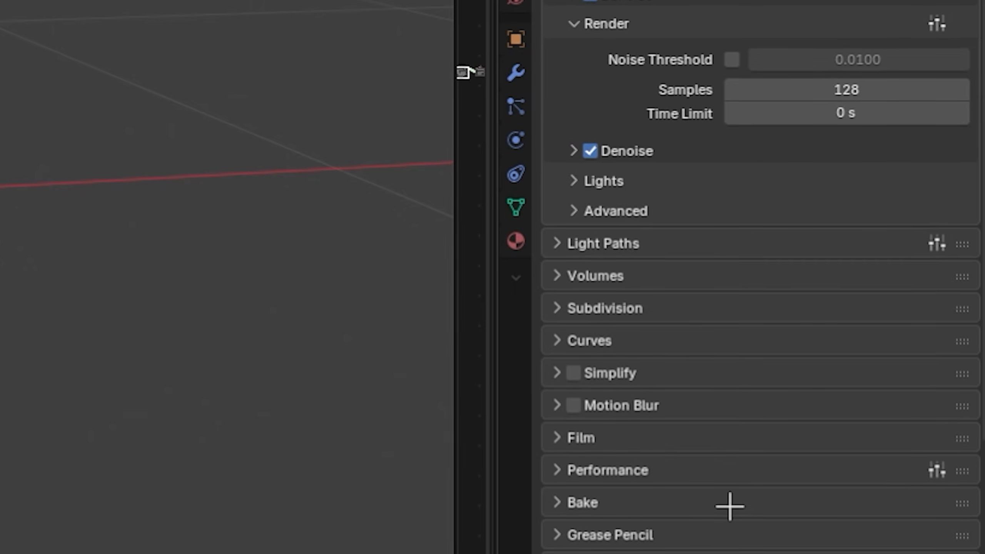
Make the render's film background transparent and switch the viewport to rendered shading
{"action": "scroll", "coordinate": [856, 430], "scroll_direction": "down", "scroll_amount": 3}
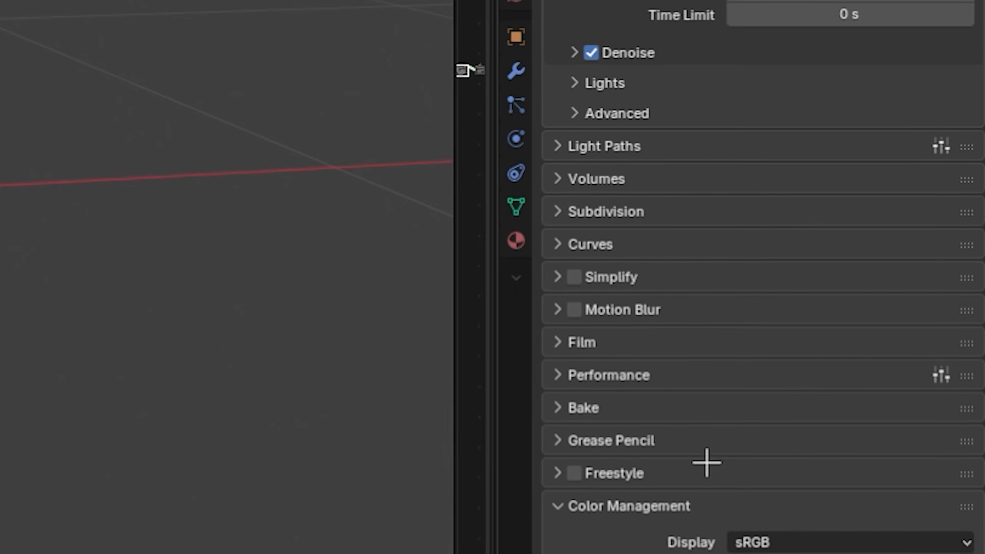
{"action": "left_click", "coordinate": [572, 349]}
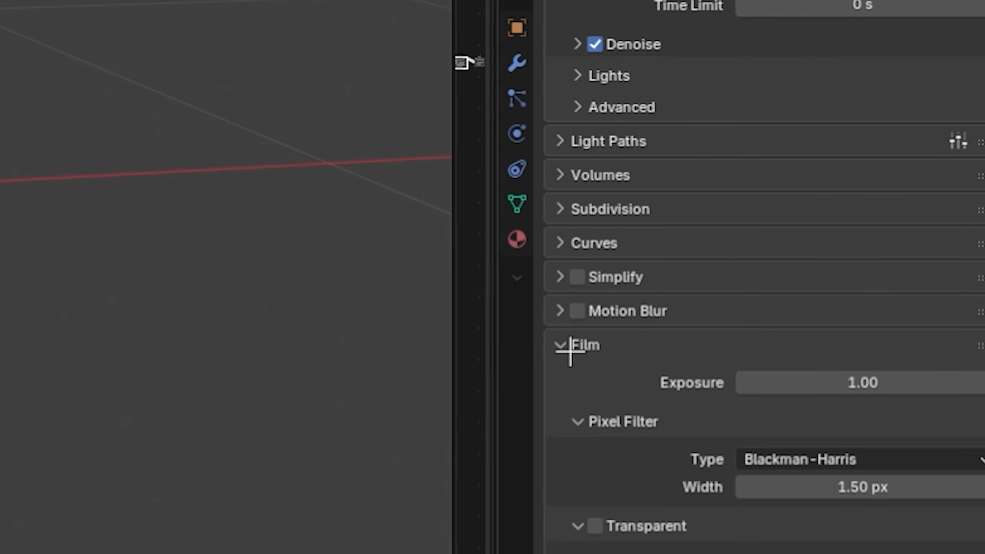
{"action": "scroll", "coordinate": [571, 352], "scroll_direction": "down", "scroll_amount": 3}
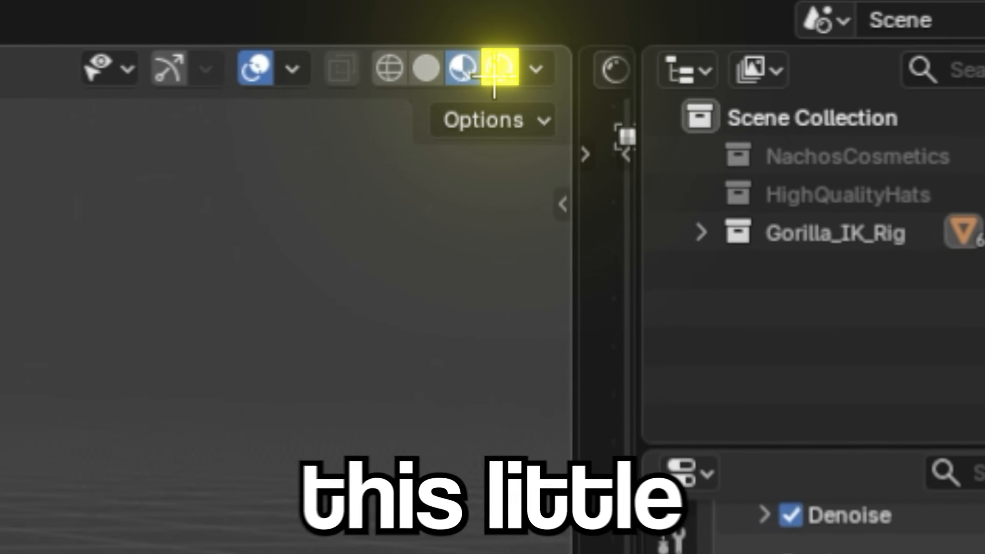
{"action": "left_click", "coordinate": [501, 79]}
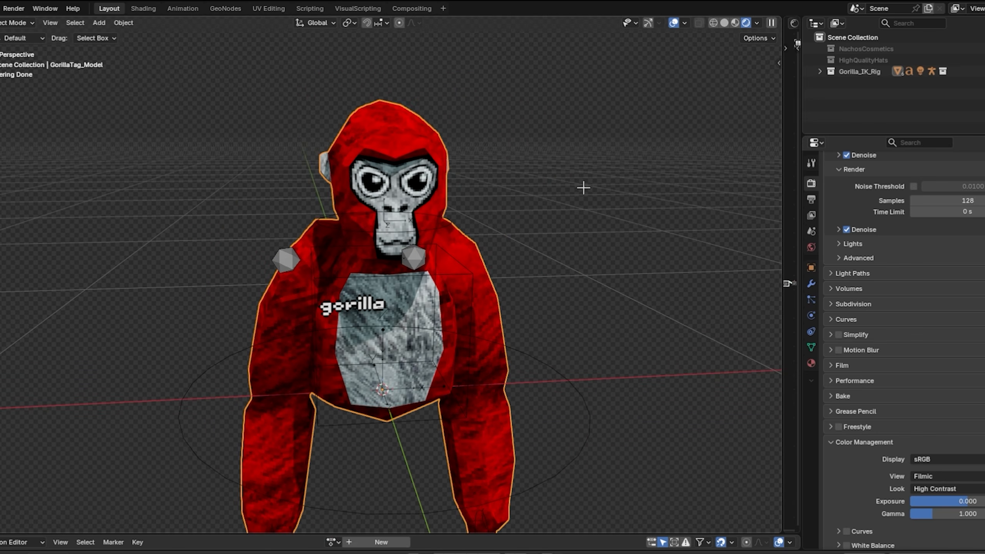
{"action": "middle_click_drag", "start_coordinate": [584, 187], "coordinate": [583, 188]}
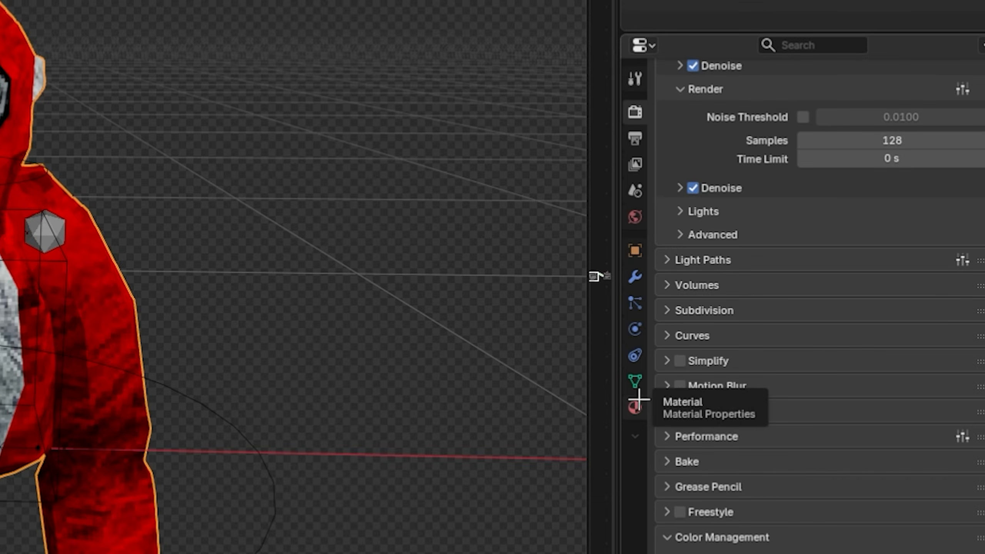
Set the gorilla material's Color Emission to 0.190 and its Subsurface to 0.023
{"action": "left_click", "coordinate": [826, 367]}
{"action": "scroll", "coordinate": [802, 323], "scroll_direction": "up", "scroll_amount": 6}
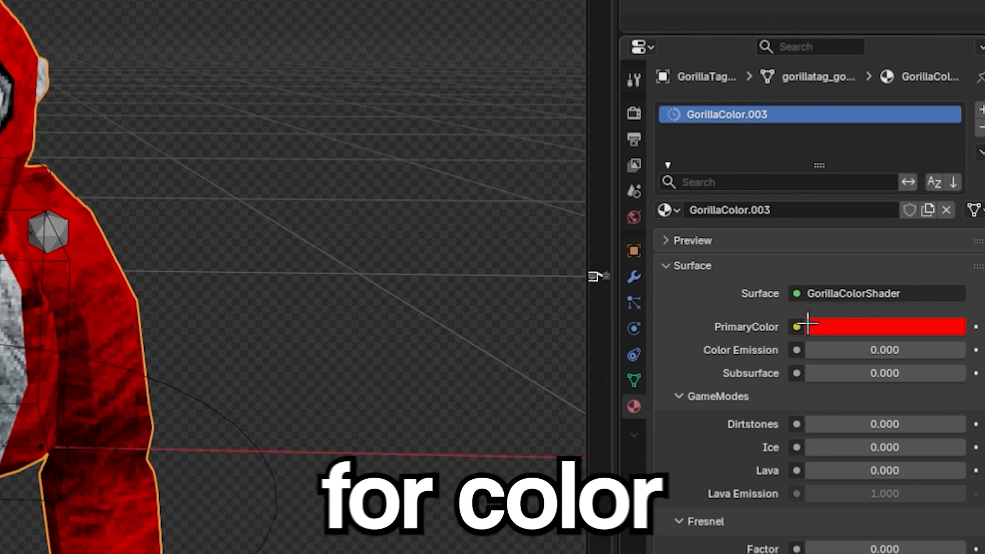
{"action": "left_click_drag", "start_coordinate": [806, 349], "coordinate": [832, 350]}
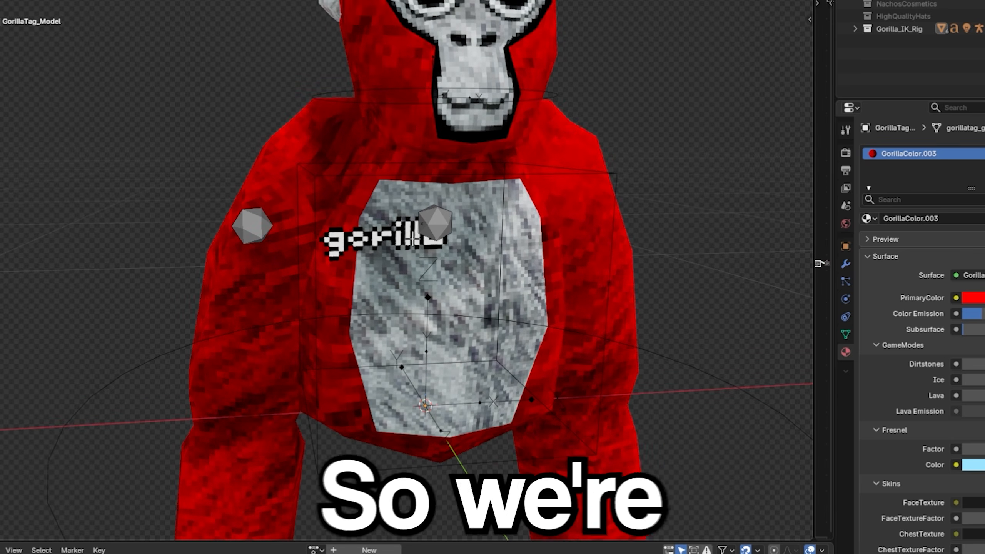
Delete the "gorilla" name tag text from the model's chest
{"action": "left_click", "coordinate": [405, 233]}
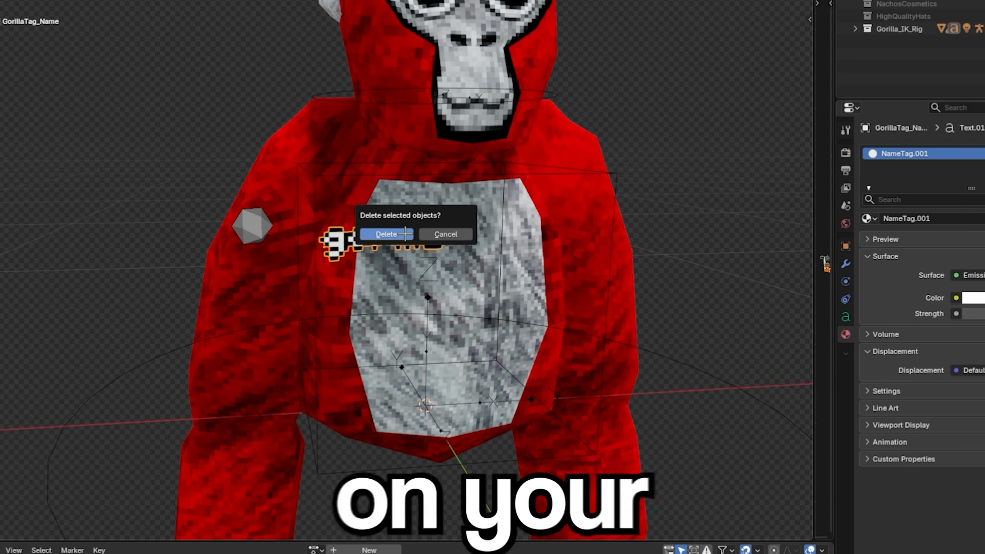
{"action": "left_click", "coordinate": [406, 234]}
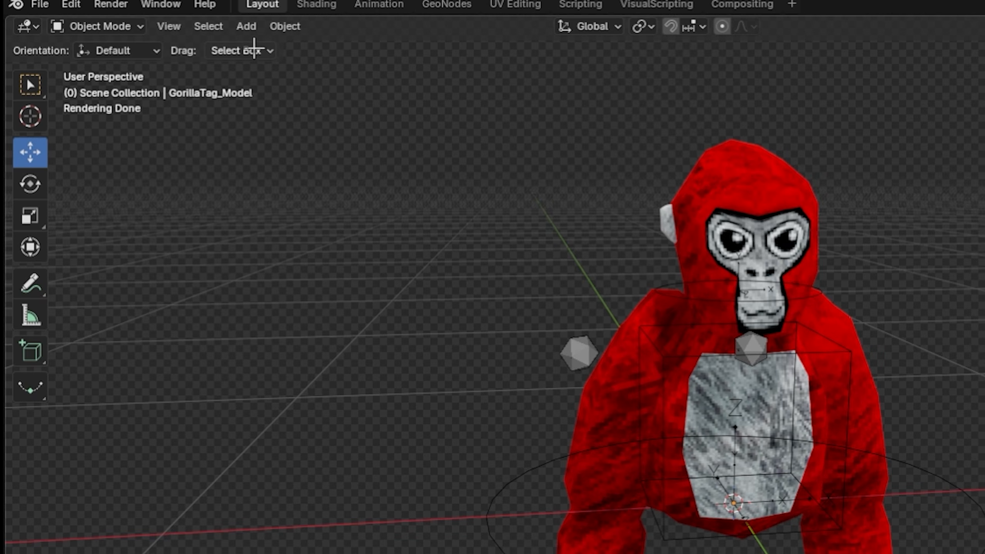
Add a camera to the scene and toggle the camera view
{"action": "left_click", "coordinate": [247, 27]}
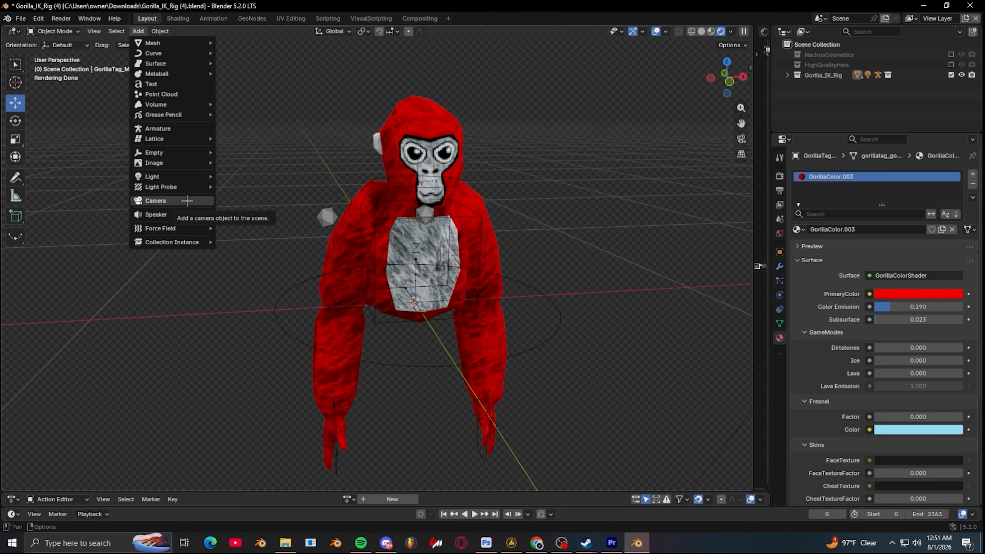
{"action": "left_click", "coordinate": [188, 202]}
{"action": "middle_click_drag", "start_coordinate": [524, 87], "coordinate": [618, 91]}
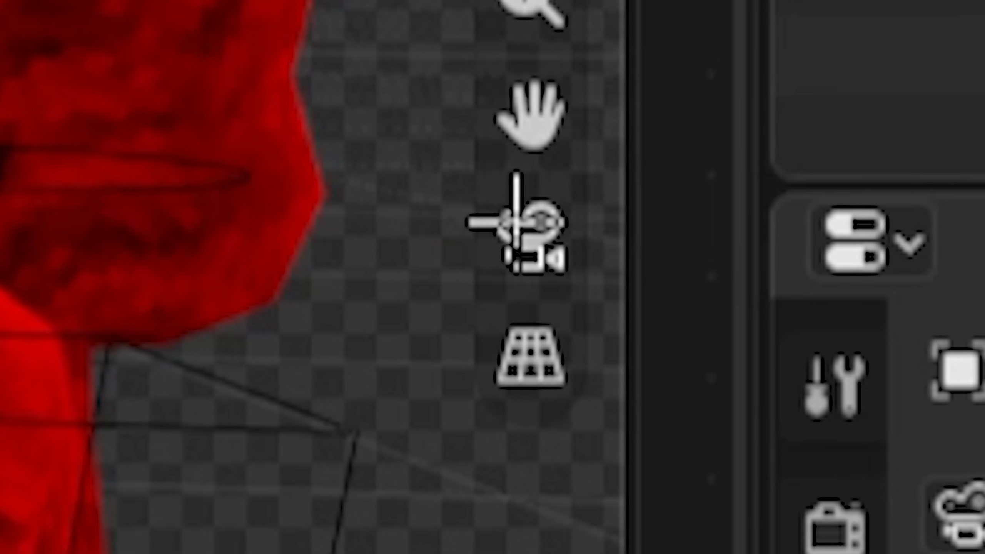
{"action": "left_click", "coordinate": [515, 223]}
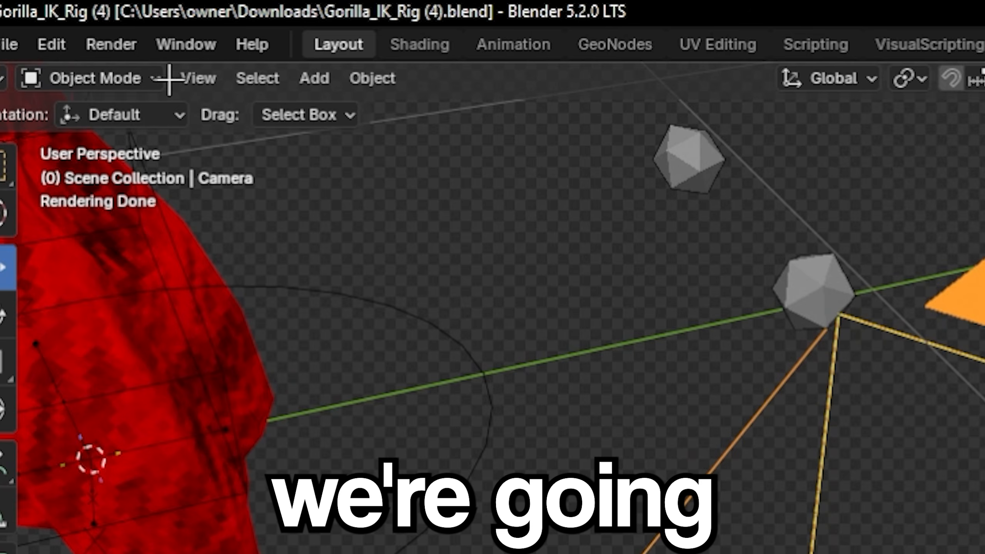
Assign Q as the shortcut for Walk Navigation and try walking the view around the gorilla
{"action": "left_click", "coordinate": [195, 78]}
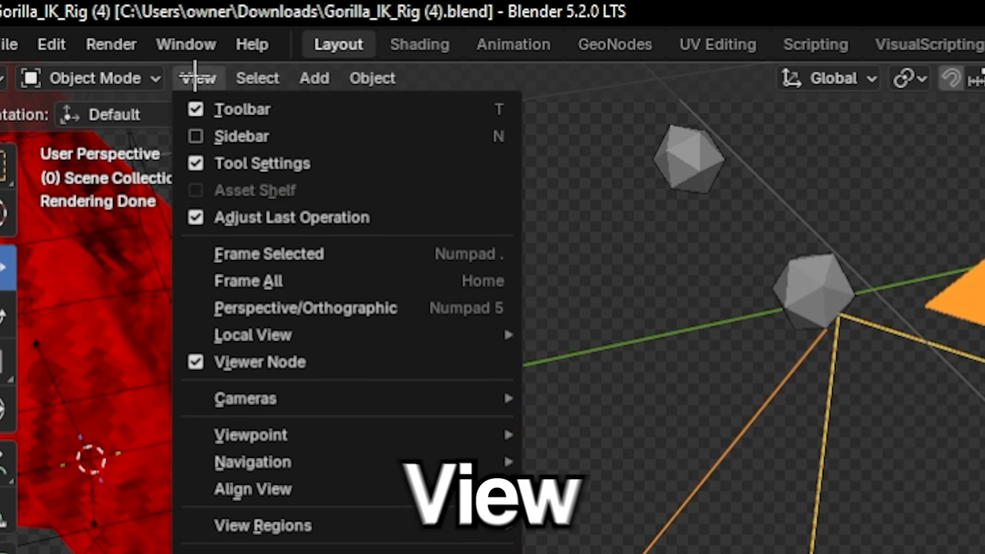
{"action": "mouse_move", "coordinate": [316, 455]}
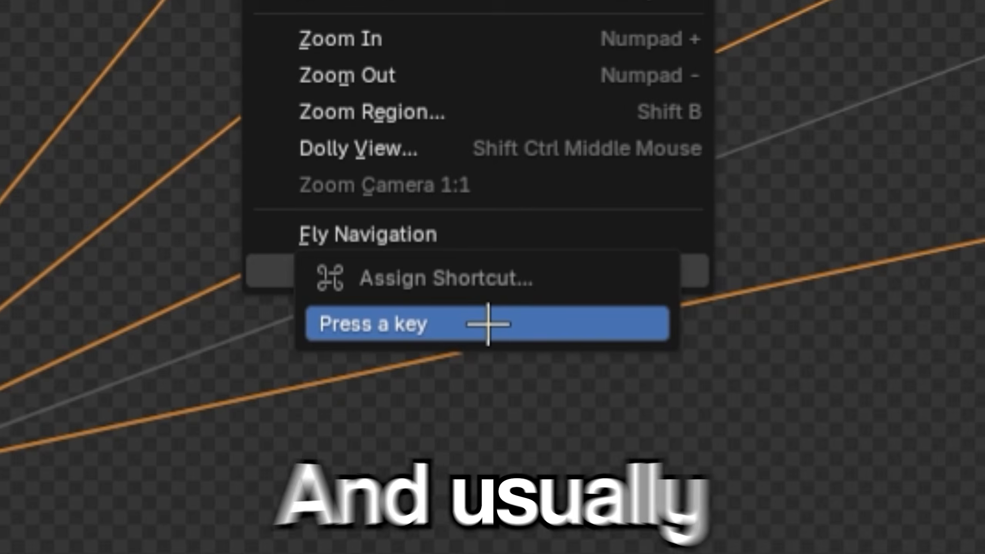
{"action": "key", "text": "q"}
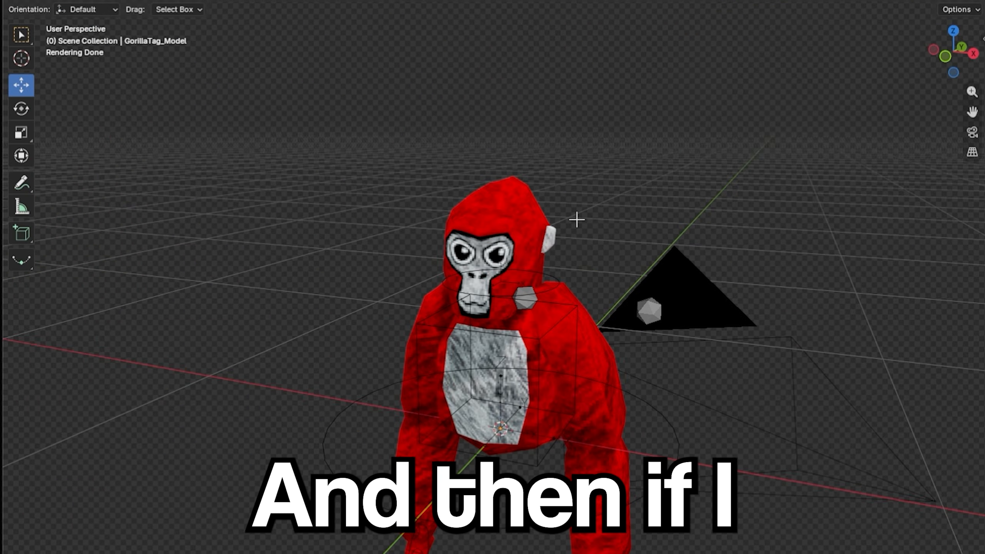
{"action": "key", "text": "d"}
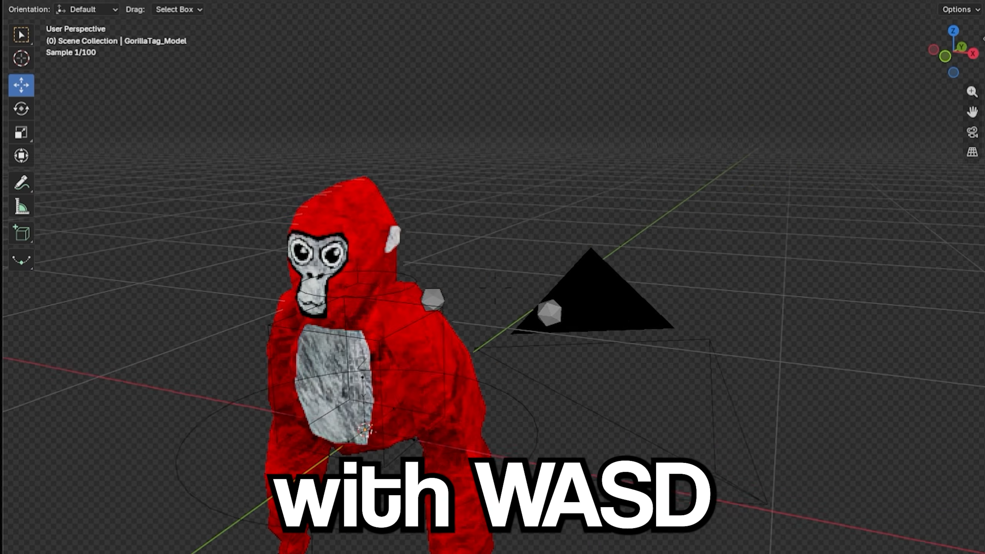
{"action": "left_click", "coordinate": [598, 211]}
{"action": "key", "text": "w"}
{"action": "key", "text": "s"}
{"action": "left_click", "coordinate": [278, 231]}
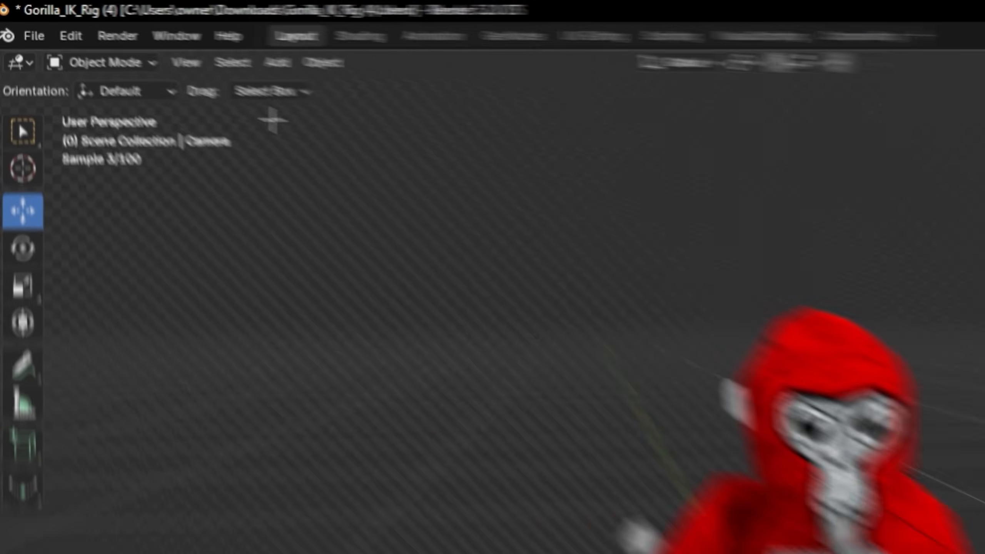
Add an area light, raise it above the gorilla's head and move it -0.84707 m along Y
{"action": "left_click", "coordinate": [180, 42]}
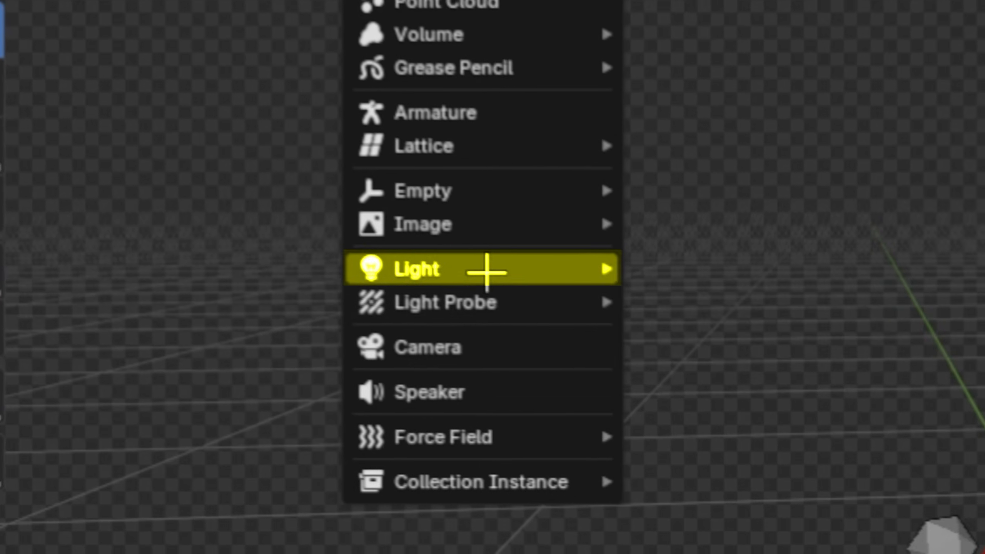
{"action": "mouse_move", "coordinate": [535, 511]}
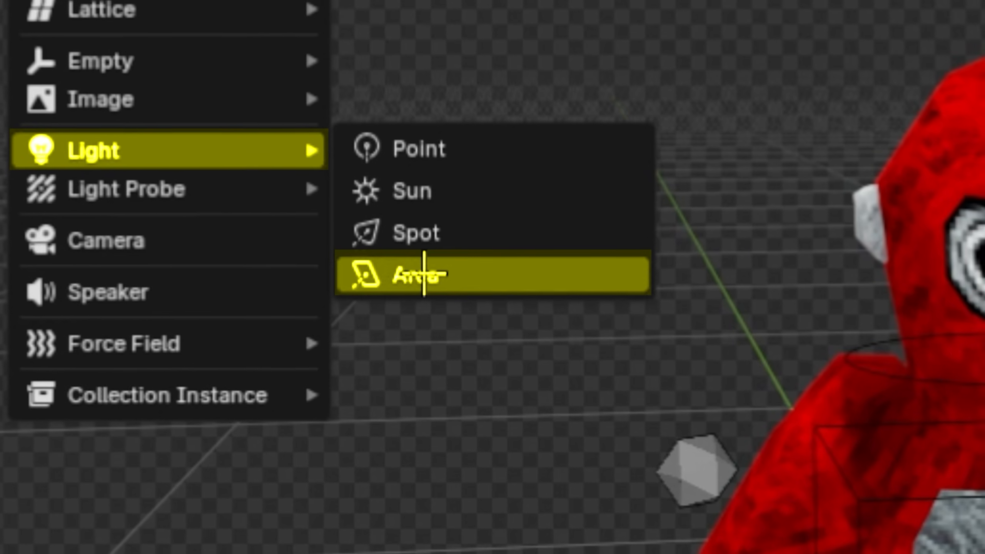
{"action": "left_click", "coordinate": [435, 272]}
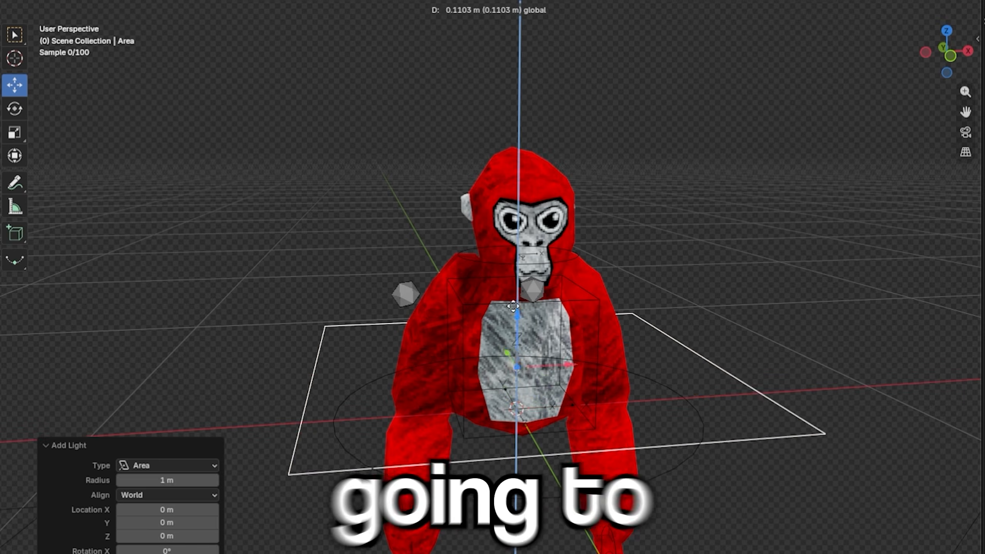
{"action": "left_click_drag", "start_coordinate": [531, 104], "coordinate": [531, 104]}
{"action": "middle_click_drag", "start_coordinate": [108, 121], "coordinate": [217, 125]}
Rotate the area light so that it points at the front of the gorilla
{"action": "left_click", "coordinate": [15, 108]}
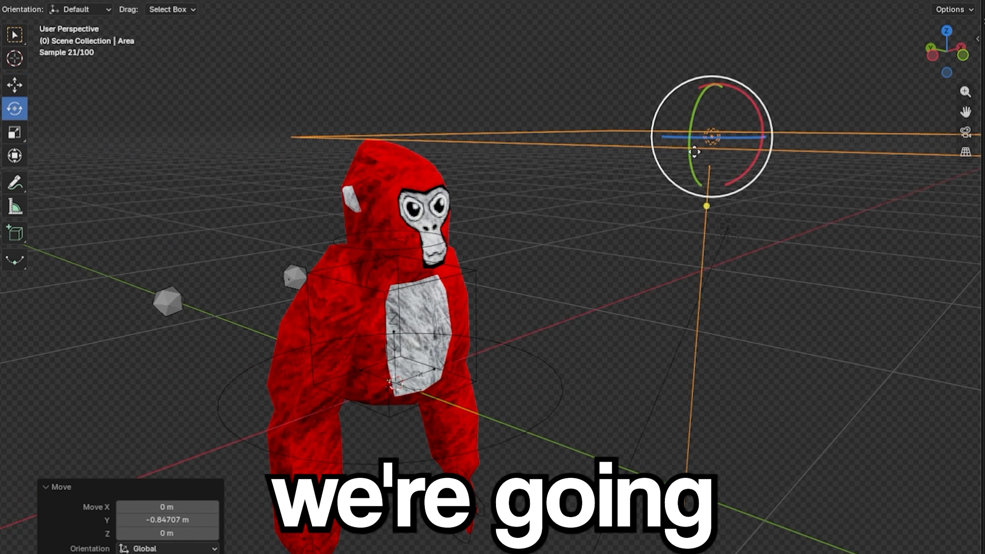
{"action": "left_click_drag", "start_coordinate": [744, 92], "coordinate": [787, 150]}
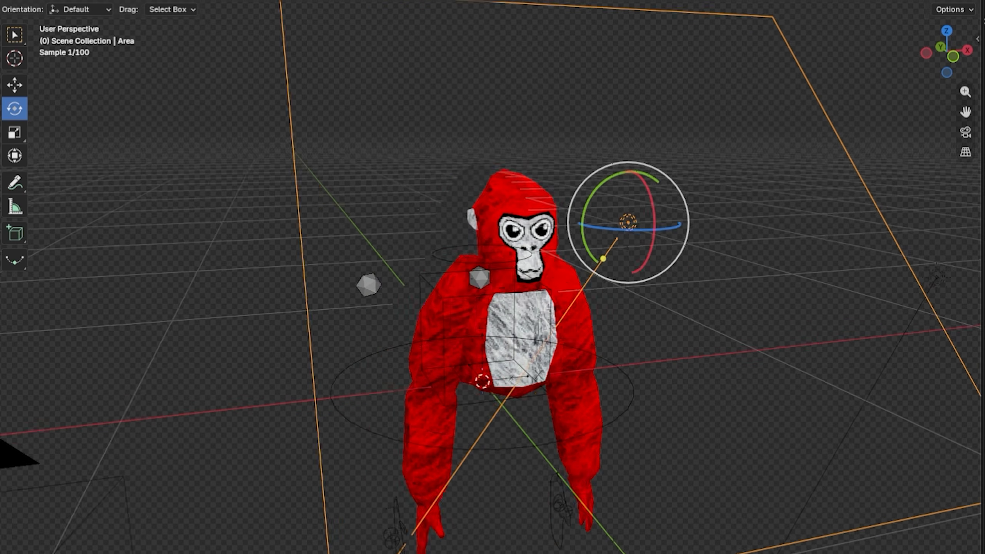
{"action": "middle_click_drag", "start_coordinate": [655, 224], "coordinate": [618, 224], "text": "shift"}
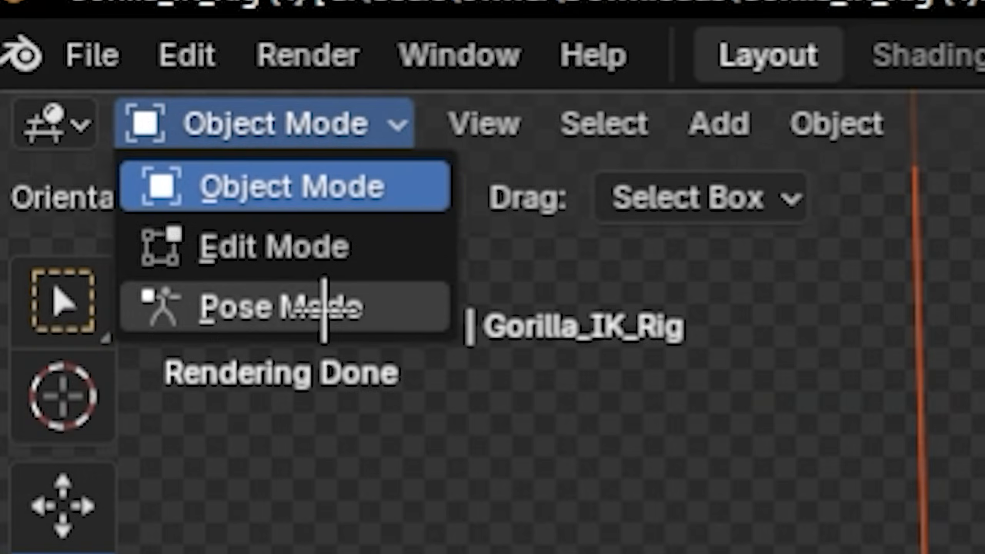
Parent the area light to the gorilla rig's torso bone in Pose Mode and try moving the torso
{"action": "left_click", "coordinate": [79, 37]}
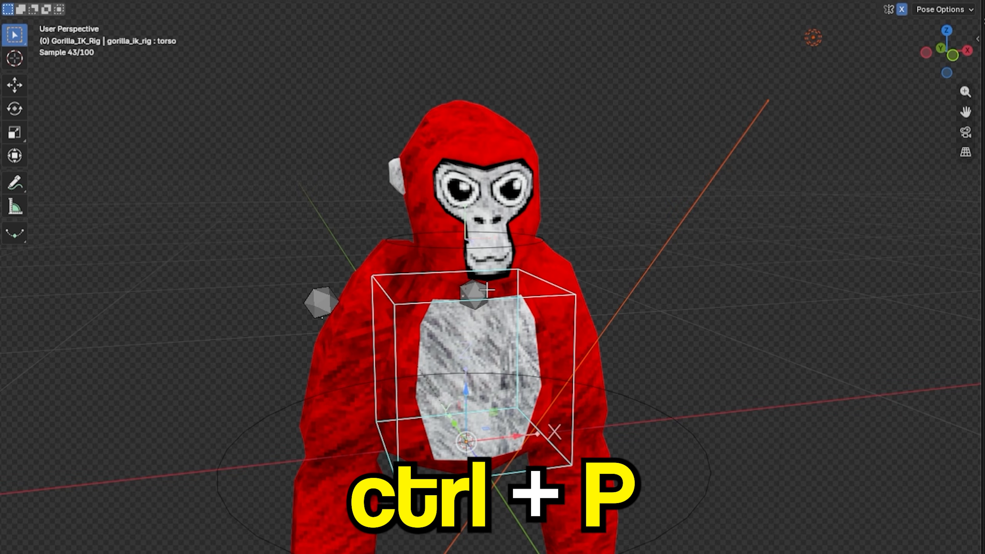
{"action": "key", "text": "ctrl+p"}
{"action": "left_click", "coordinate": [410, 342]}
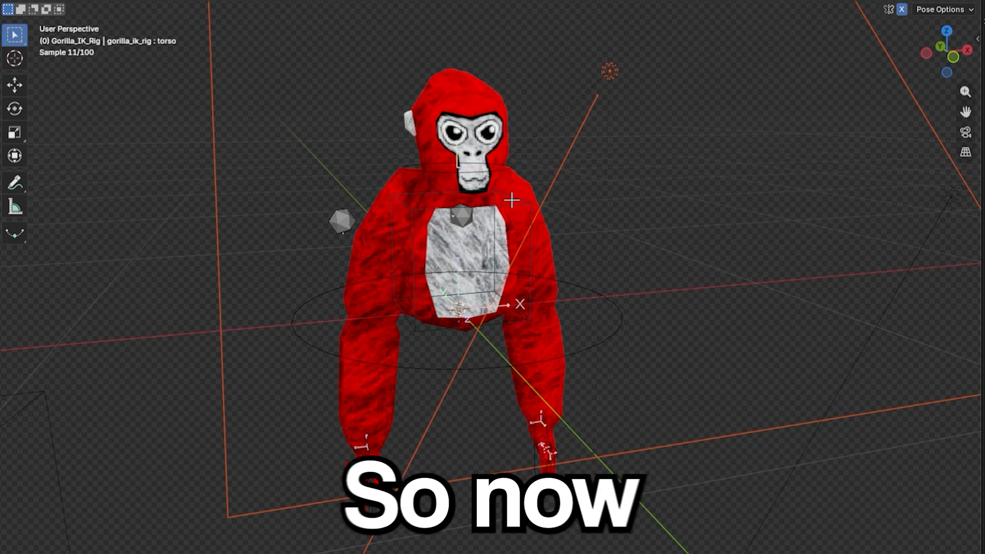
{"action": "key", "text": "g"}
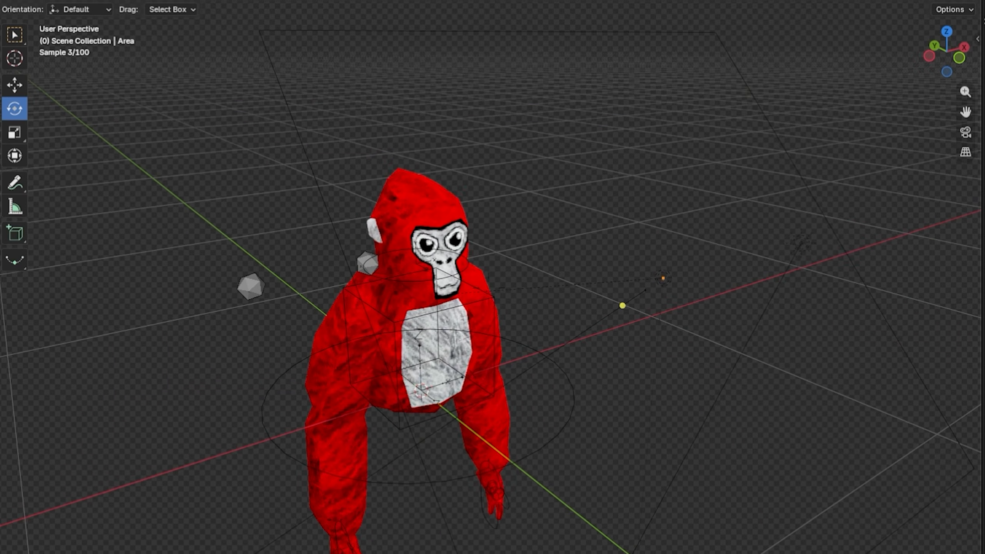
{"action": "left_click", "coordinate": [692, 298]}
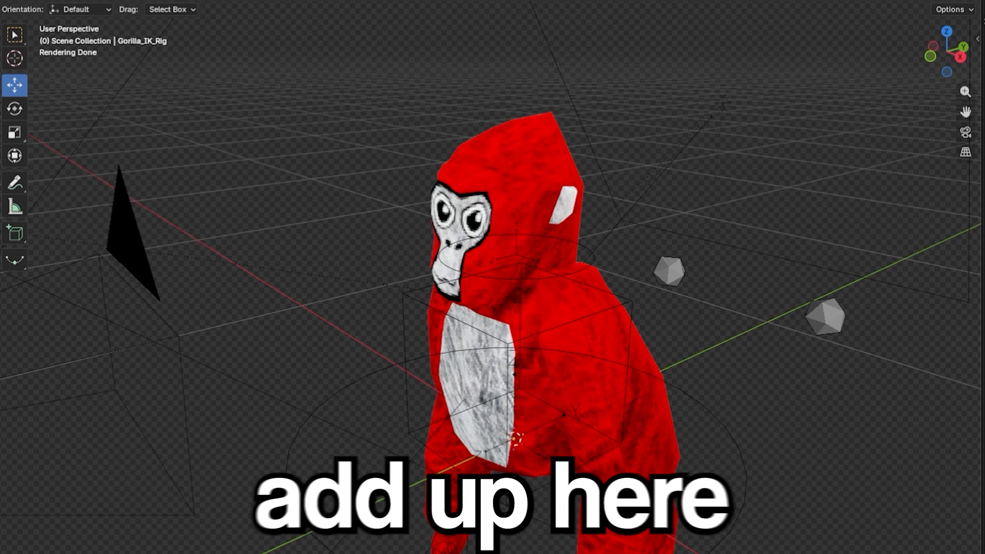
Add a mesh plane to the scene at the gorilla's position
{"action": "left_click", "coordinate": [233, 48]}
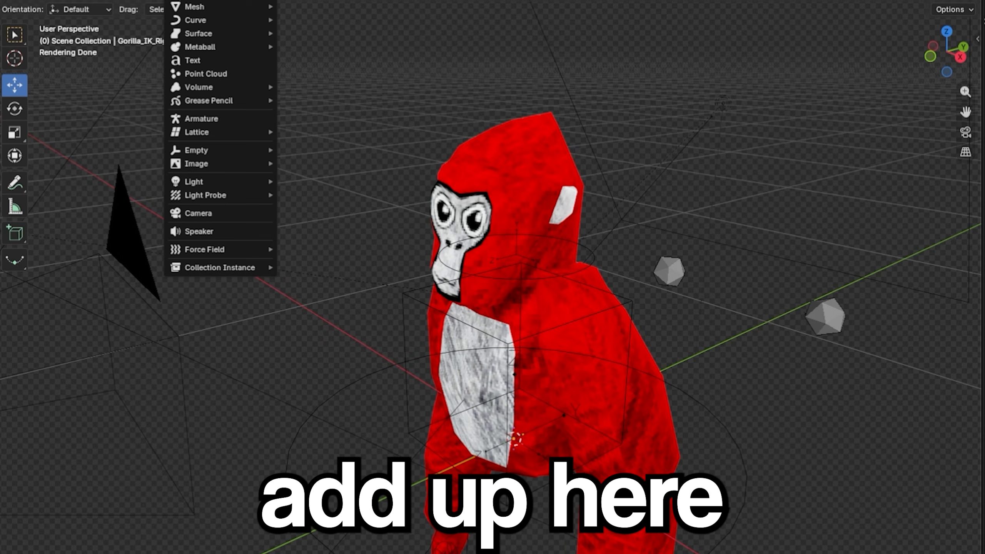
{"action": "mouse_move", "coordinate": [243, 69]}
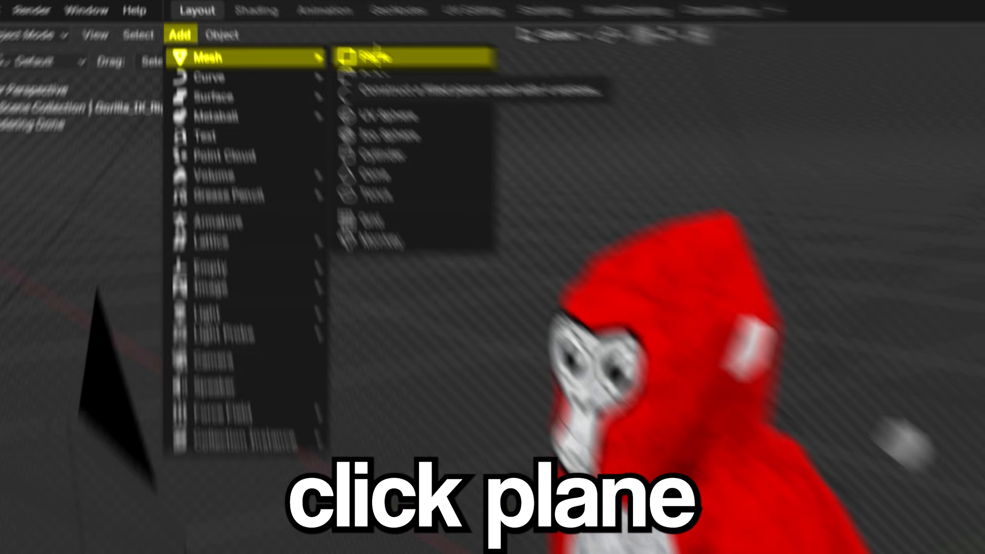
{"action": "left_click", "coordinate": [431, 98]}
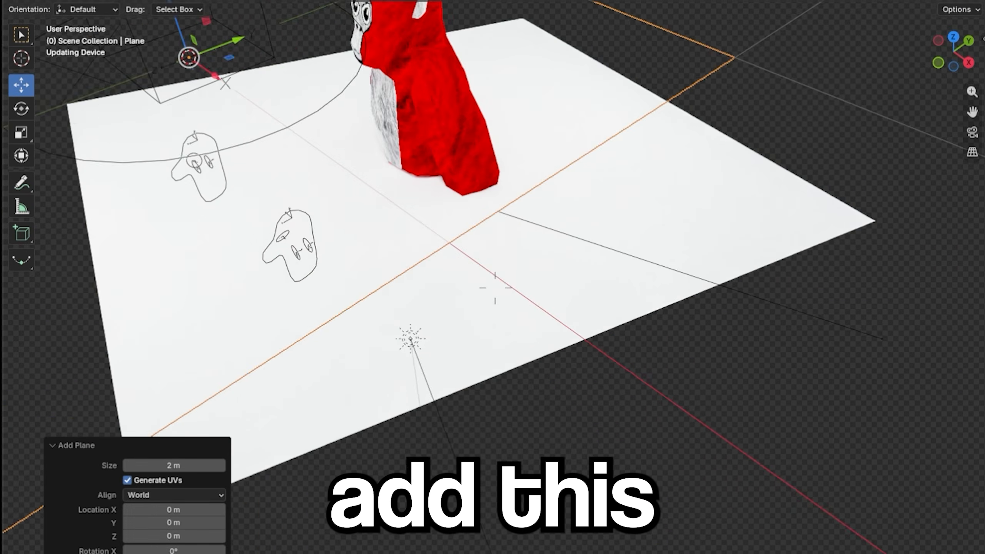
Scale the plane up uniformly into a large ground surface extending far around the gorilla
{"action": "key", "text": "w"}
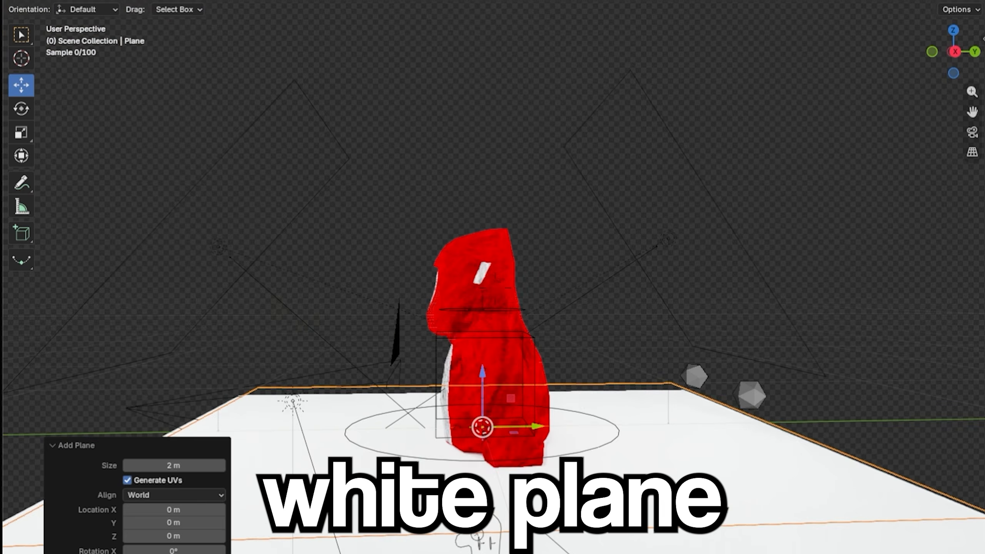
{"action": "key", "text": "s"}
{"action": "key", "text": "w"}
{"action": "key", "text": "s"}
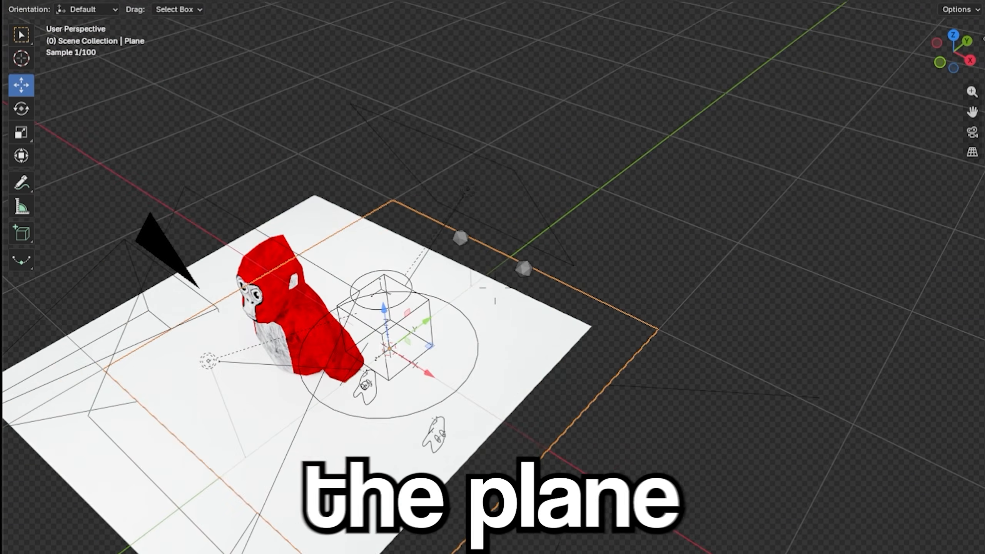
{"action": "left_click", "coordinate": [528, 337]}
{"action": "key", "text": "s"}
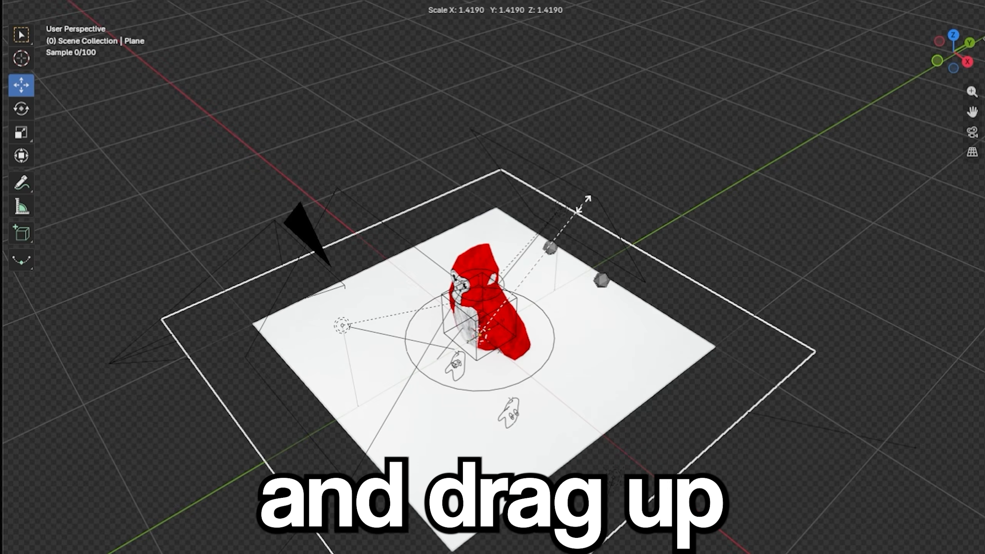
{"action": "left_click", "coordinate": [621, 163]}
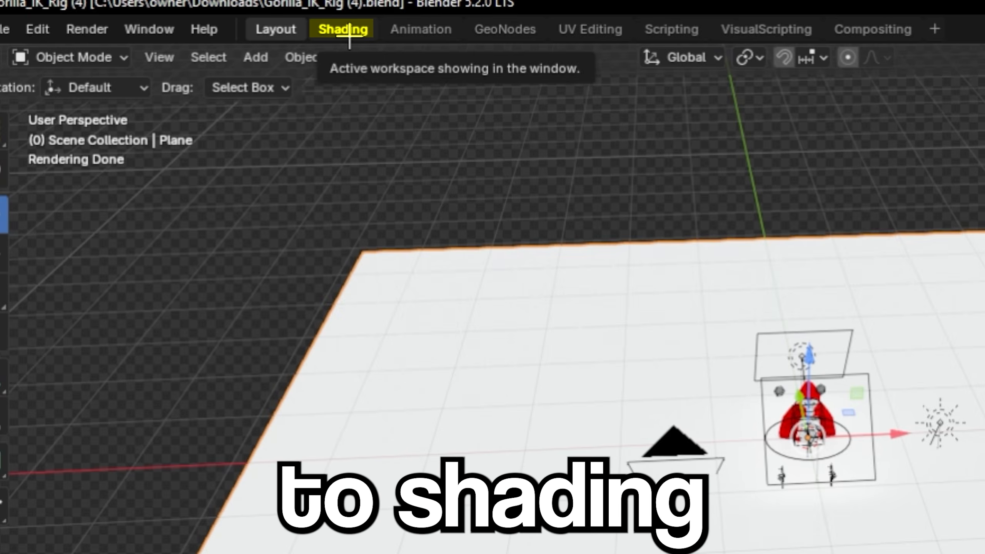
Create a new material for the plane in the shading workspace and add an Image Texture node beside the Principled BSDF
{"action": "left_click", "coordinate": [347, 31]}
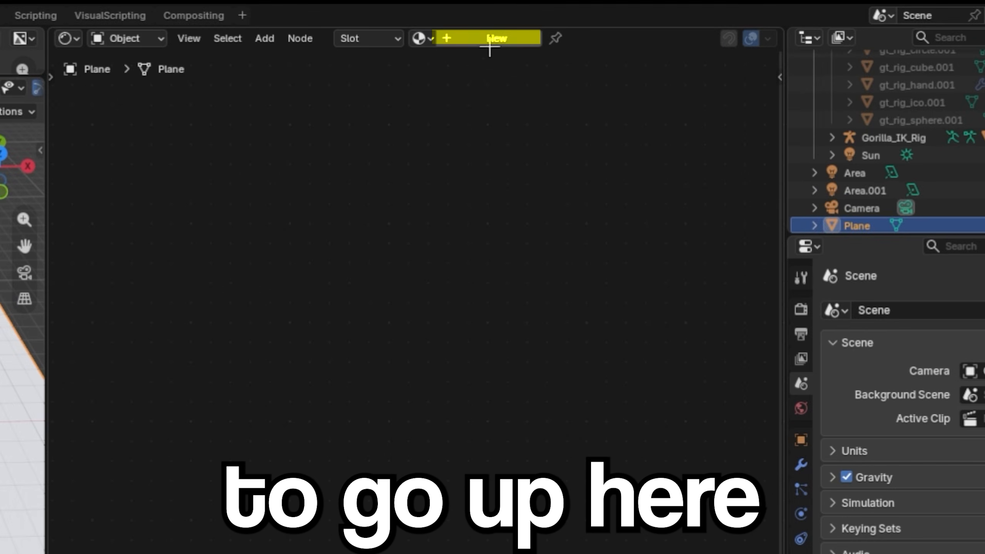
{"action": "left_click", "coordinate": [485, 39]}
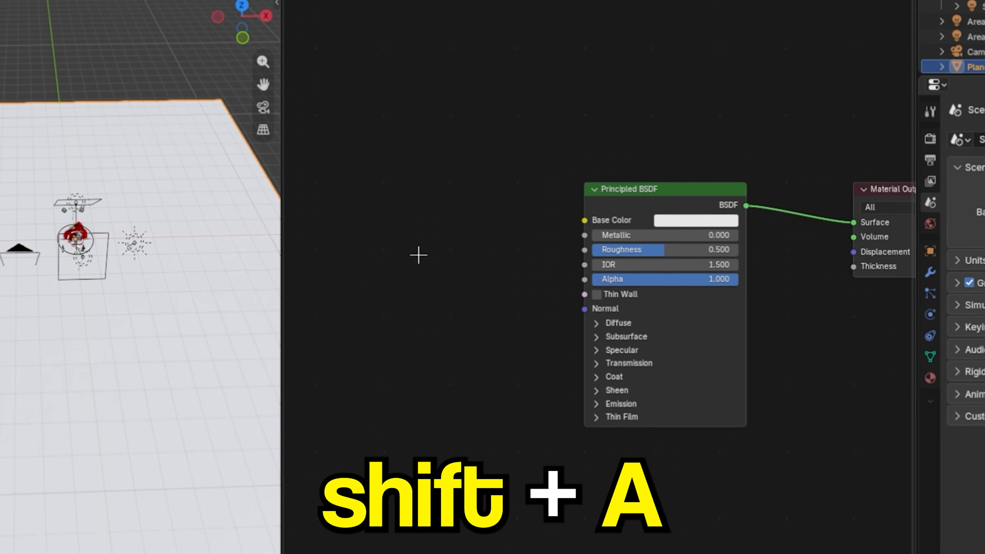
{"action": "key", "text": "shift+a"}
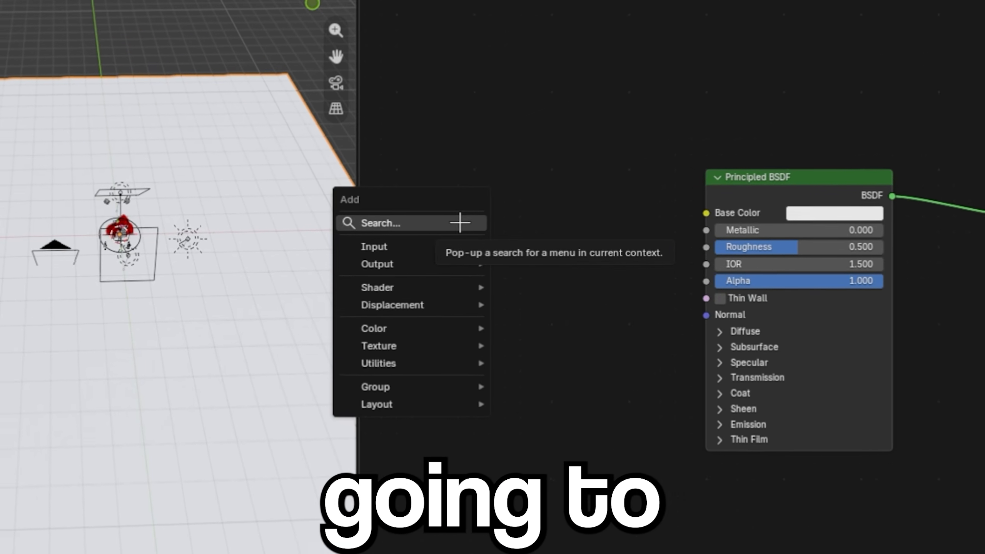
{"action": "left_click", "coordinate": [466, 222]}
{"action": "type", "text": "image"}
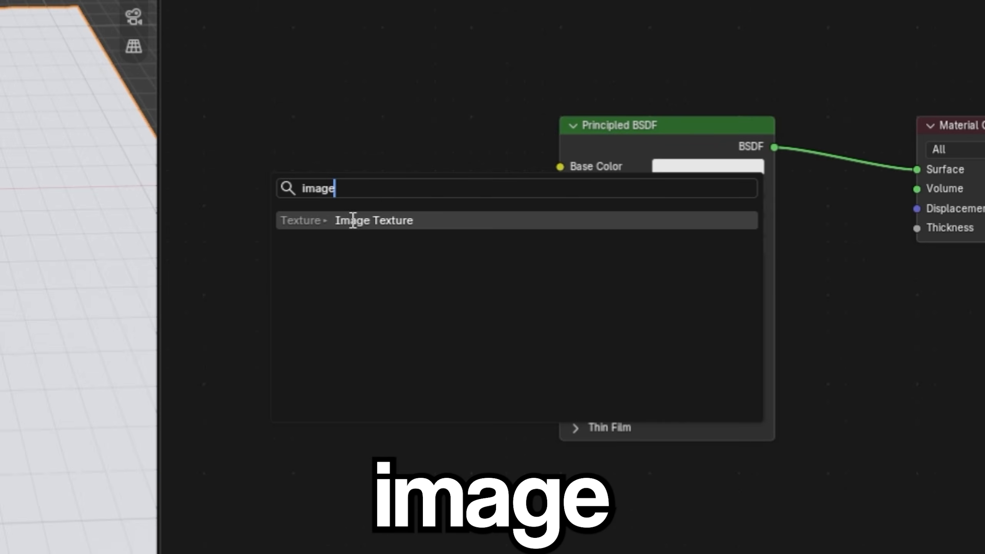
{"action": "left_click", "coordinate": [384, 220]}
{"action": "left_click", "coordinate": [257, 209]}
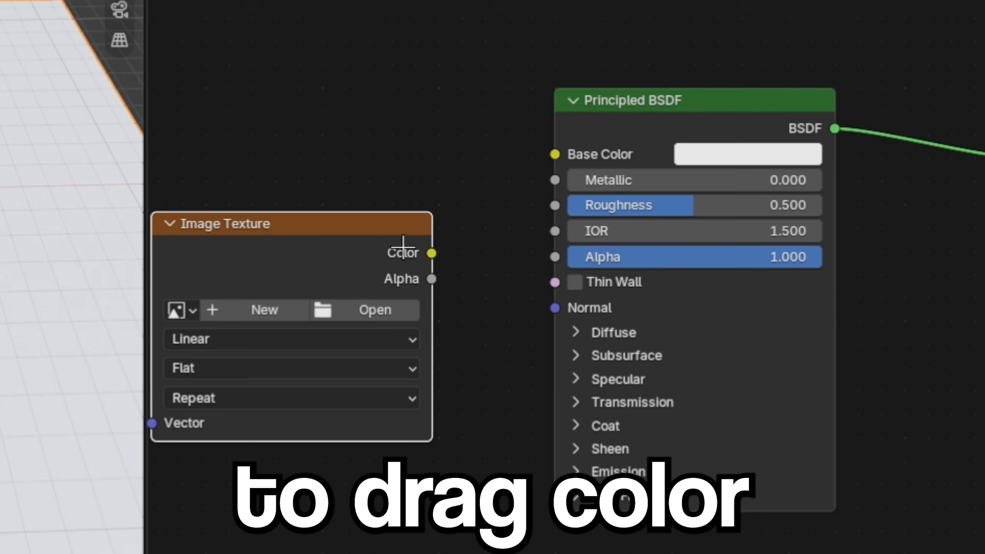
Link the Image Texture's Color to the Principled BSDF's Base Color and load bestgrass.psd as its image
{"action": "left_click_drag", "start_coordinate": [428, 253], "coordinate": [544, 139]}
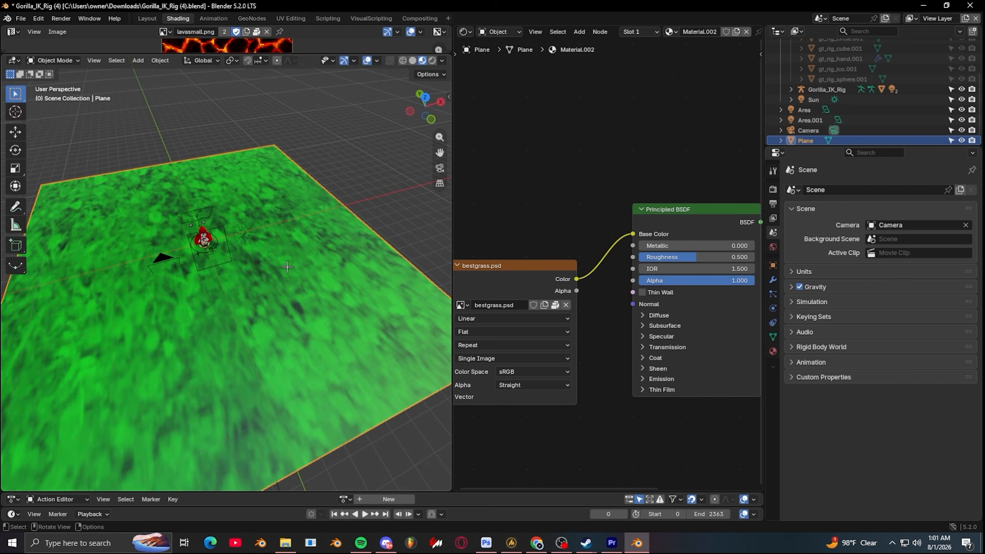
{"action": "key", "text": "d"}
{"action": "key", "text": "w"}
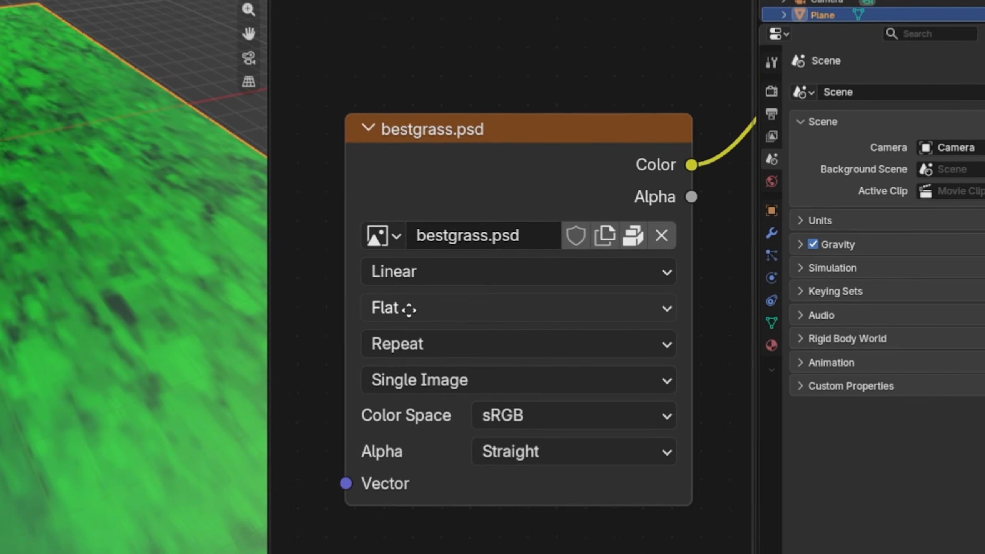
Change the grass image's interpolation so its pixels look sharp and set the material's Roughness to 1.000
{"action": "left_click", "coordinate": [483, 318]}
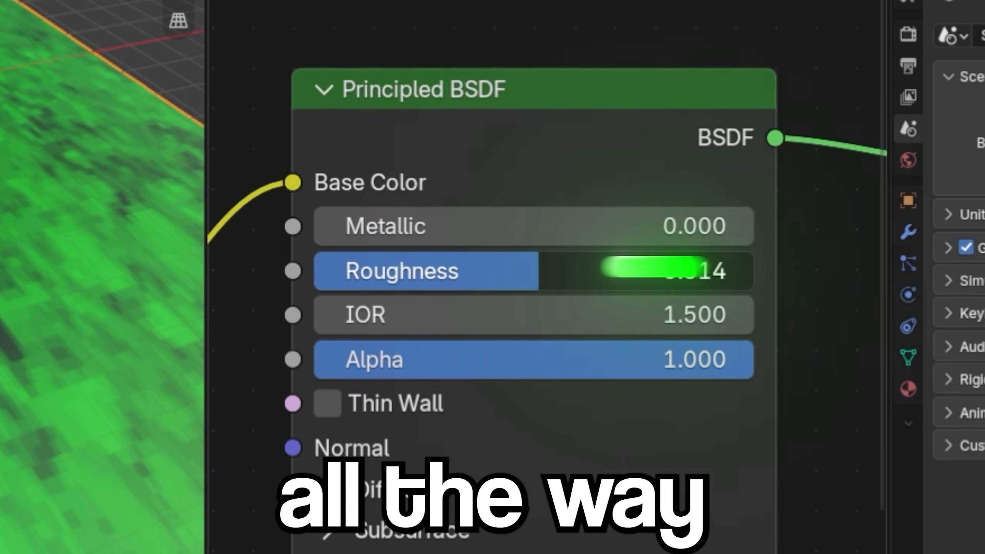
{"action": "left_click_drag", "start_coordinate": [538, 271], "coordinate": [559, 321]}
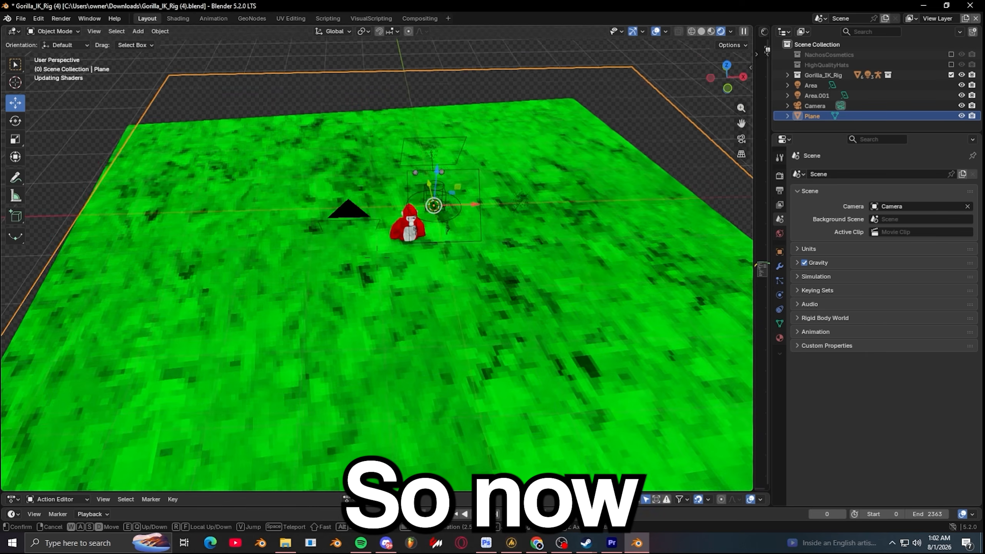
Switch to the UV Editing workspace with the grass plane selected and replace the Graph Editor with the UV Editor
{"action": "scroll", "coordinate": [334, 178], "scroll_direction": "up", "scroll_amount": 4}
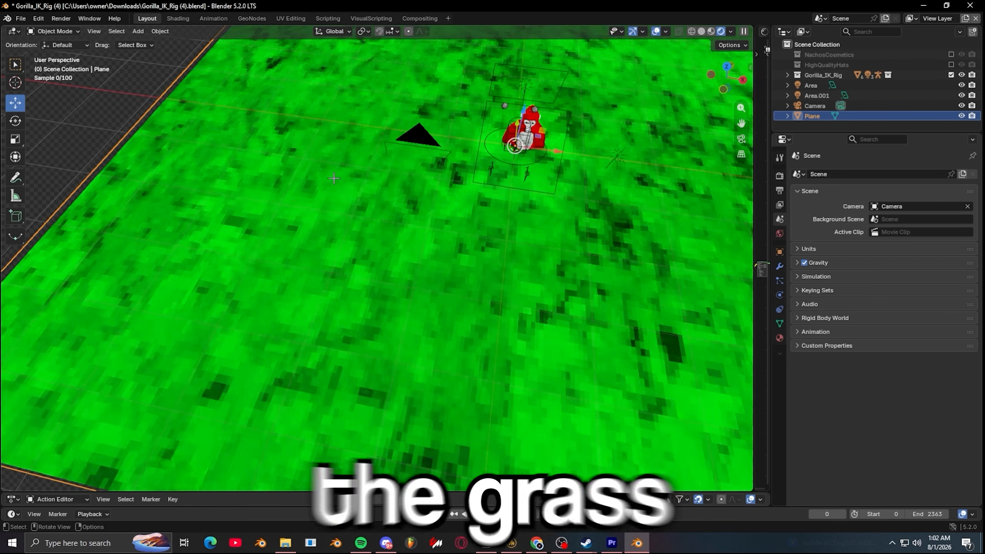
{"action": "scroll", "coordinate": [334, 178], "scroll_direction": "down", "scroll_amount": 8}
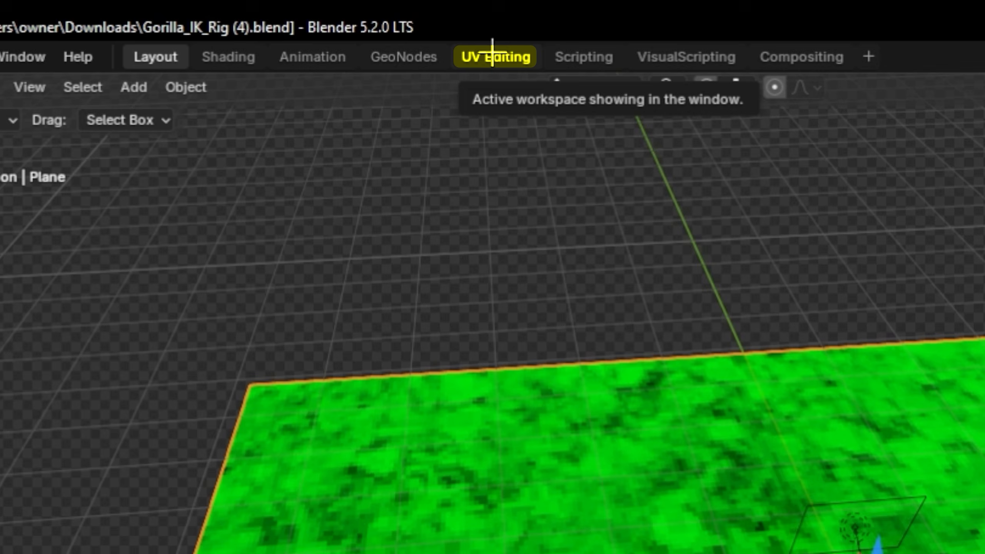
{"action": "left_click", "coordinate": [492, 56]}
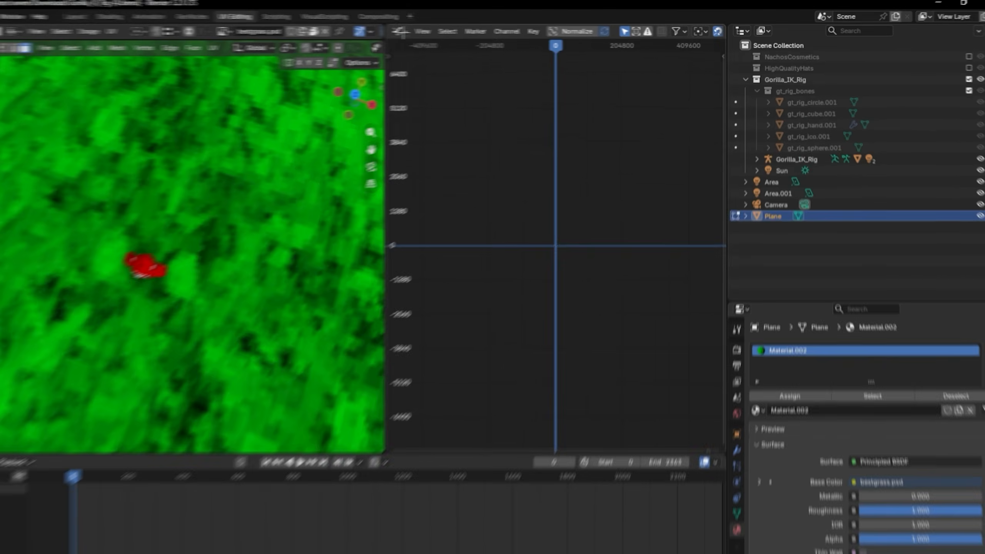
{"action": "left_click", "coordinate": [438, 31]}
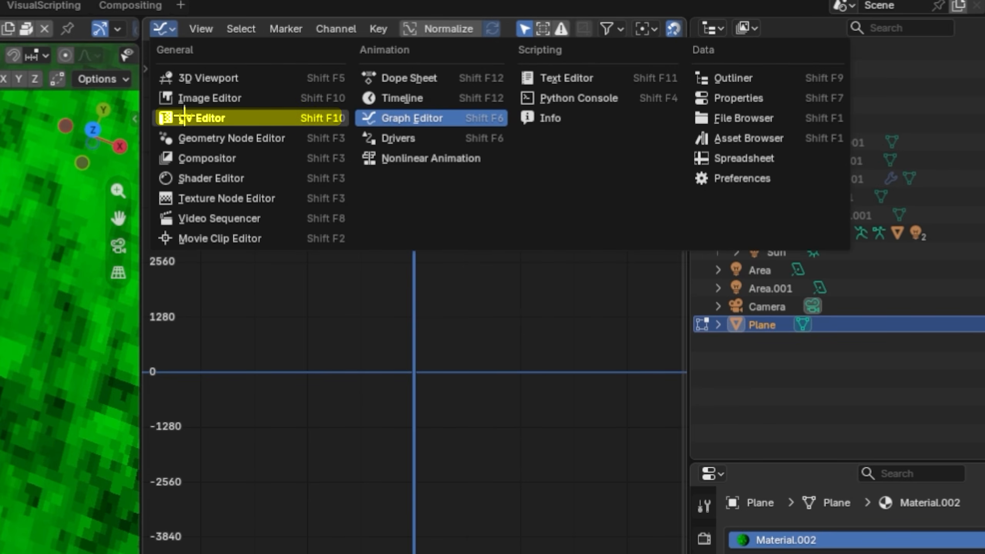
{"action": "left_click", "coordinate": [202, 118]}
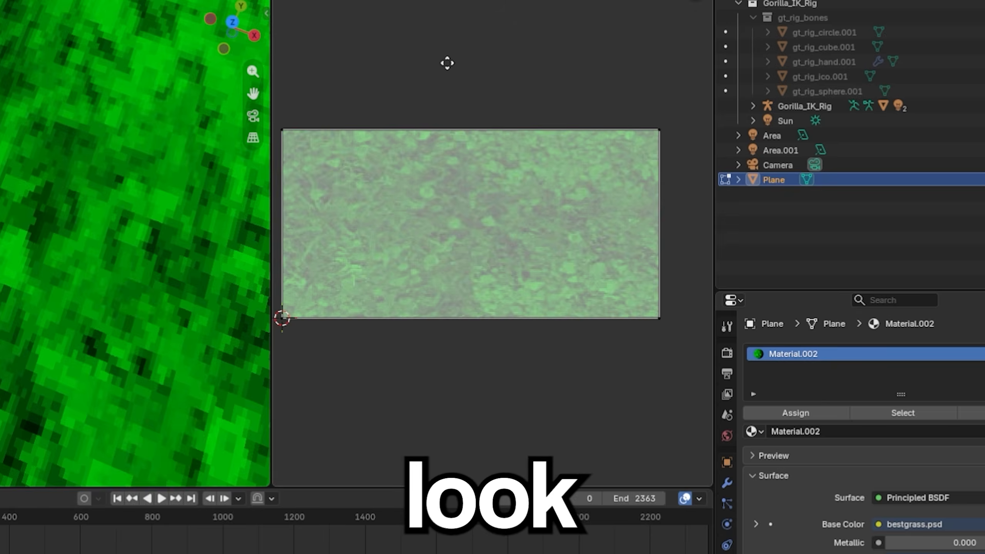
Scale the plane's UVs up beyond the image bounds so the grass texture repeats at a smaller size
{"action": "middle_click_drag", "start_coordinate": [447, 63], "coordinate": [505, 75]}
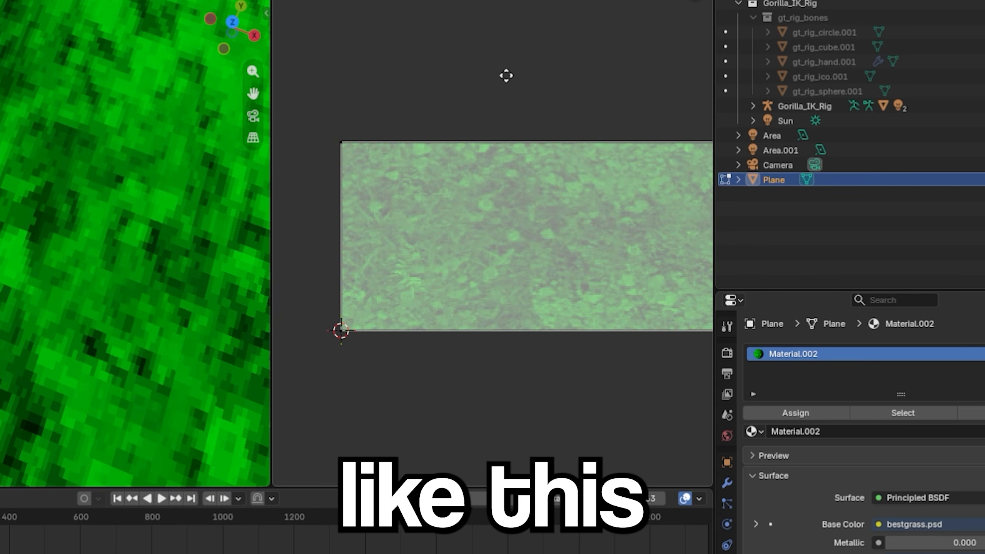
{"action": "scroll", "coordinate": [469, 75], "scroll_direction": "down", "scroll_amount": 1}
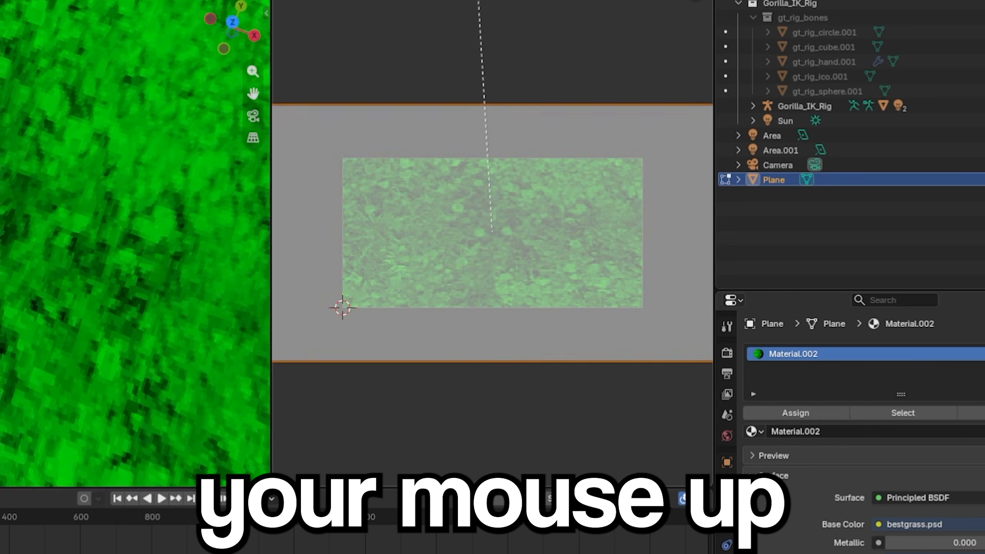
{"action": "left_click", "coordinate": [480, 4]}
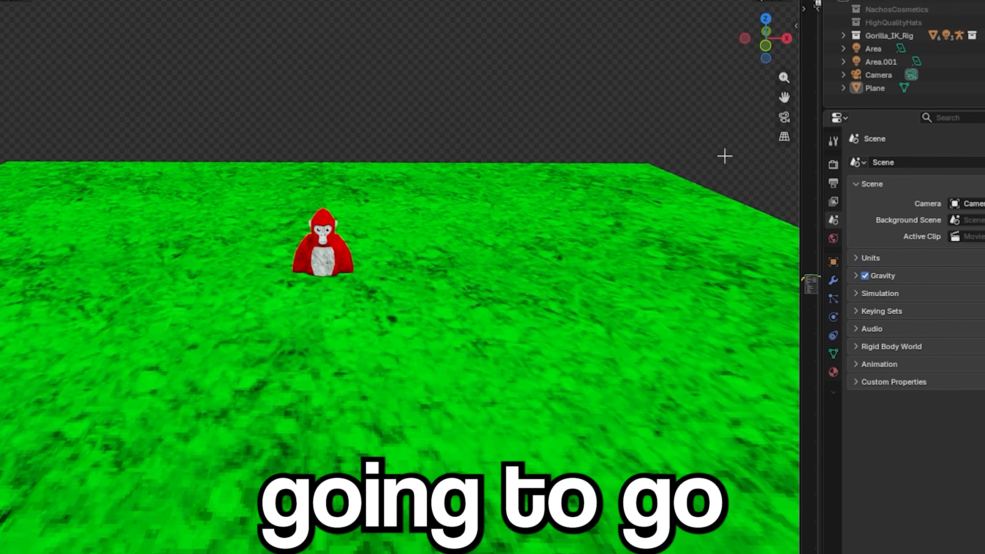
Open the scene's World settings
{"action": "left_click", "coordinate": [833, 238]}
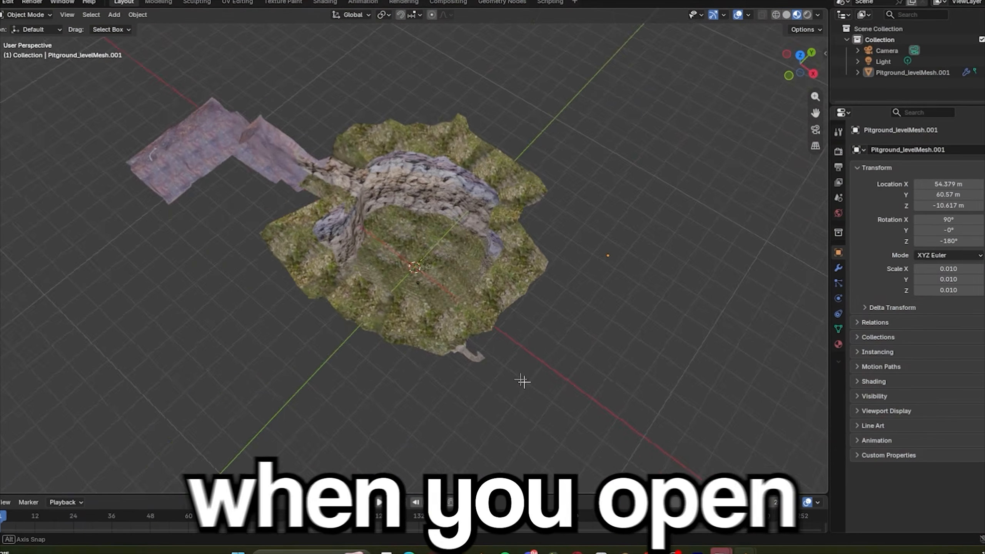
Copy the Pitground wall map from the gtag wall project and paste it into the Cody Thumbnail Tutorial scene
{"action": "middle_click_drag", "start_coordinate": [521, 378], "coordinate": [409, 300]}
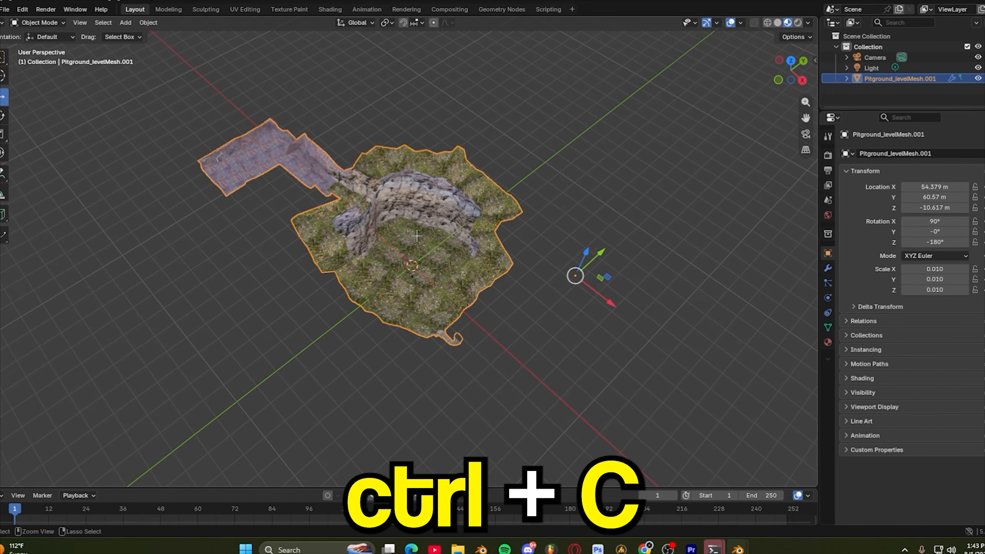
{"action": "key", "text": "ctrl+c"}
{"action": "middle_click_drag", "start_coordinate": [416, 235], "coordinate": [444, 352]}
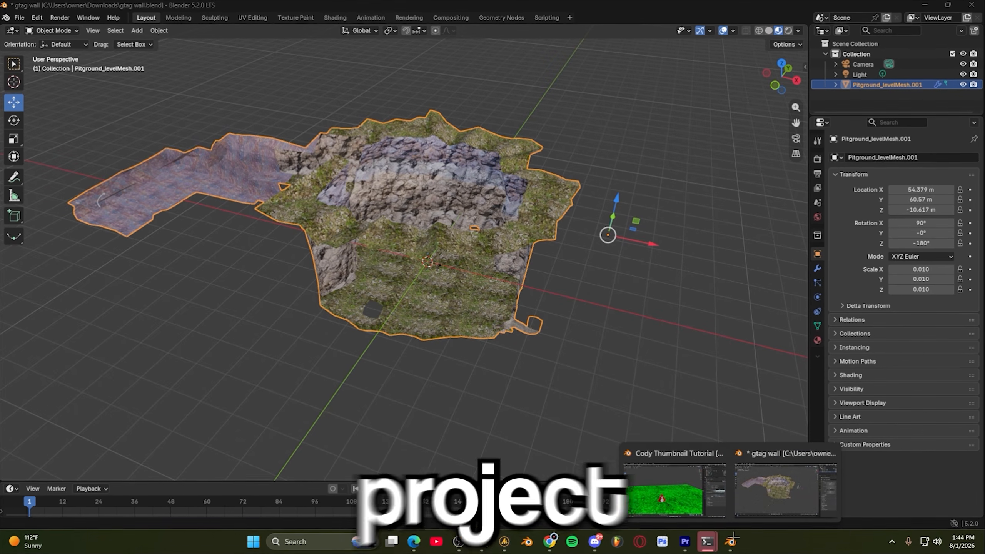
{"action": "left_click", "coordinate": [675, 490]}
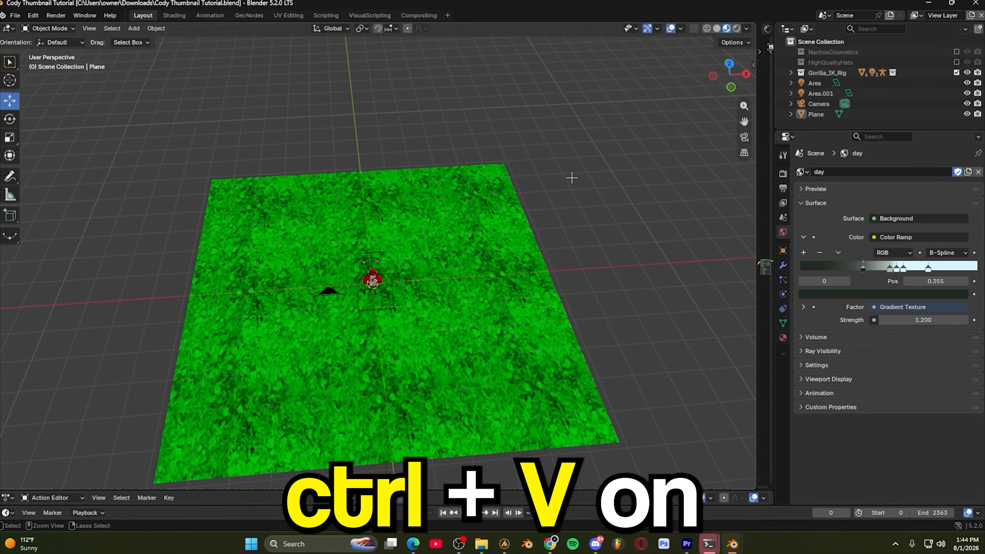
{"action": "key", "text": "ctrl+v"}
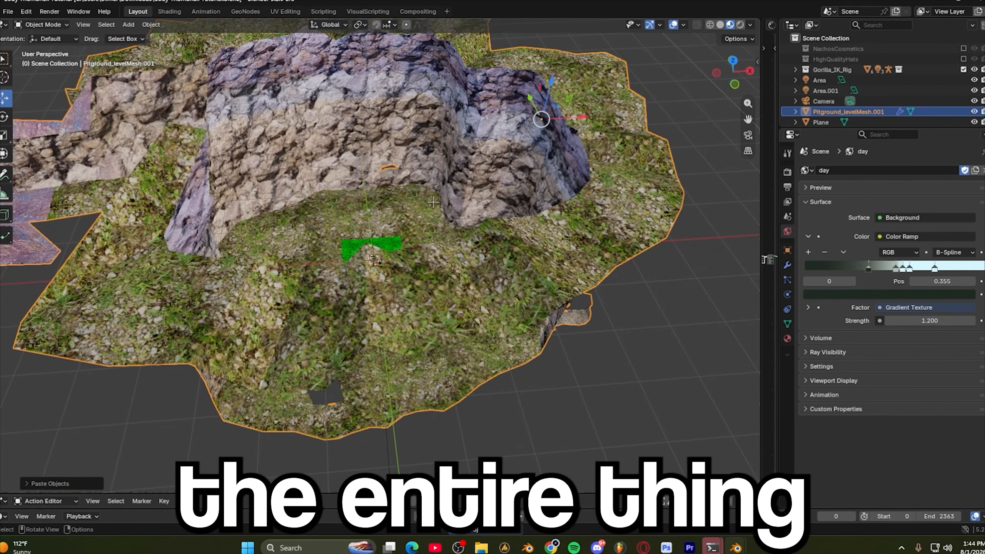
Scale the pasted wall map down so its rock walls fit around the green grass plane
{"action": "middle_click_drag", "start_coordinate": [433, 202], "coordinate": [473, 240]}
{"action": "scroll", "coordinate": [434, 268], "scroll_direction": "down", "scroll_amount": 3}
{"action": "scroll", "coordinate": [473, 241], "scroll_direction": "up", "scroll_amount": 3}
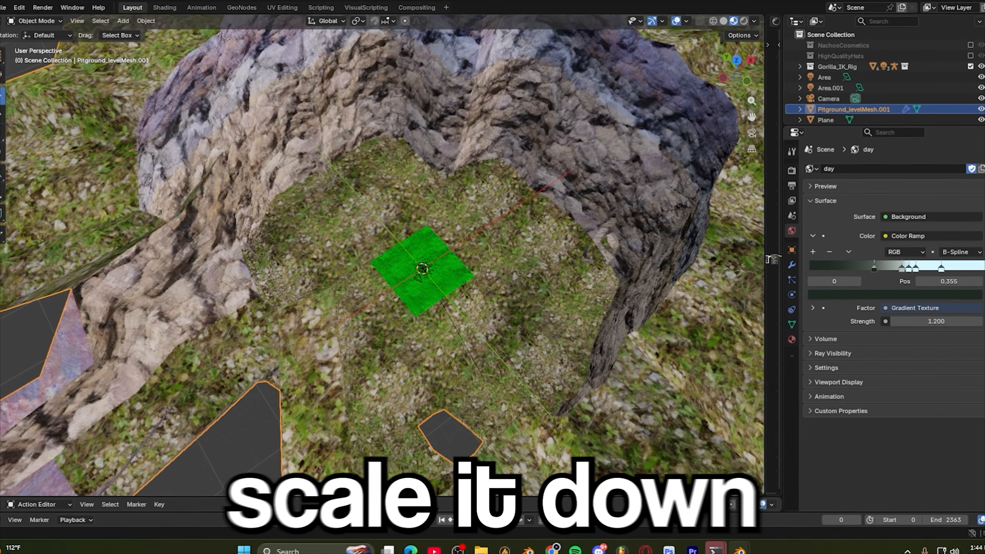
{"action": "scroll", "coordinate": [417, 278], "scroll_direction": "down", "scroll_amount": 2}
{"action": "middle_click_drag", "start_coordinate": [417, 278], "coordinate": [479, 306]}
{"action": "key", "text": "s"}
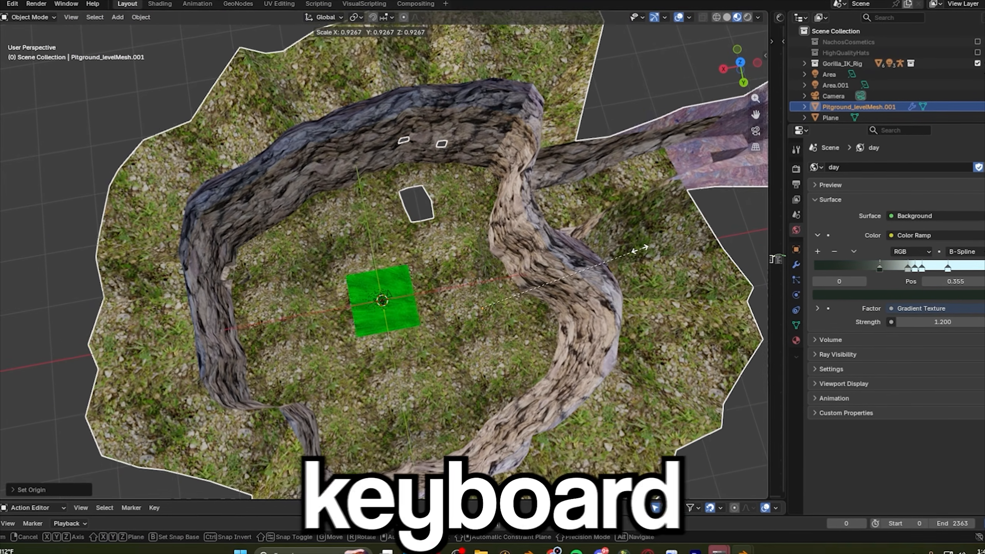
{"action": "scroll", "coordinate": [640, 248], "scroll_direction": "down", "scroll_amount": 6}
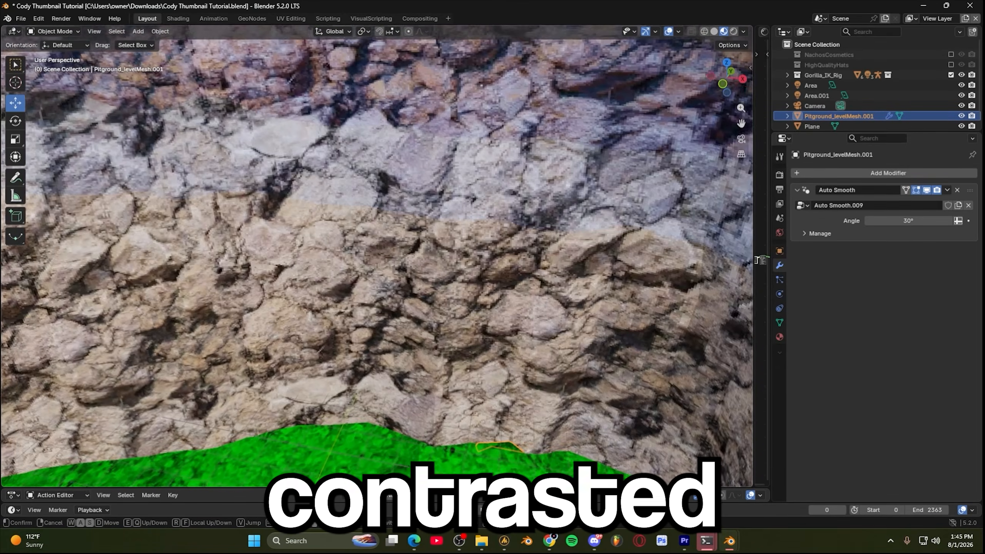
Set the scene's color management Look to Medium Contrast
{"action": "left_click", "coordinate": [377, 256]}
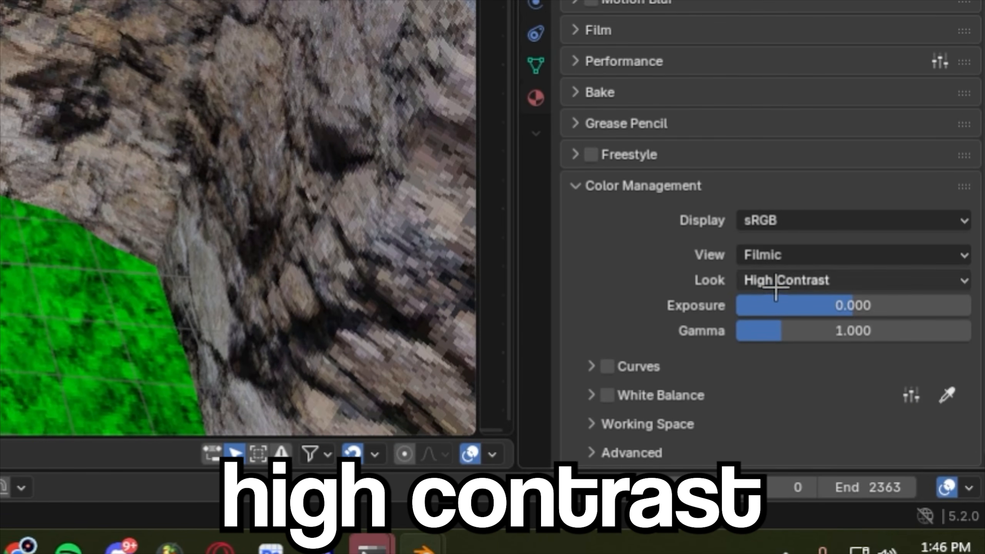
{"action": "left_click", "coordinate": [775, 280]}
{"action": "left_click", "coordinate": [748, 407]}
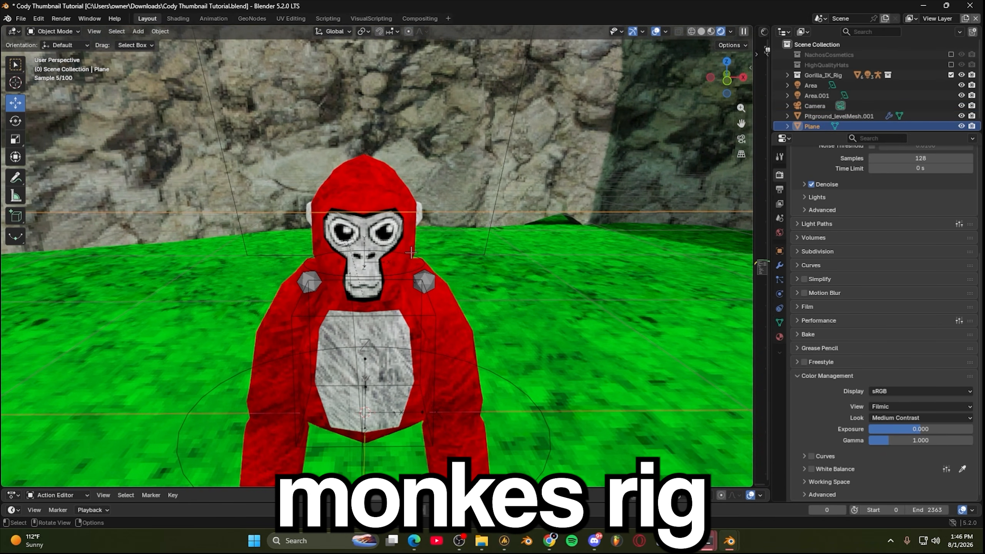
Turn the original gorilla into a lava monkey by setting its material's Lava to 1.000 and Lava Emission to 0.000
{"action": "left_click", "coordinate": [410, 253]}
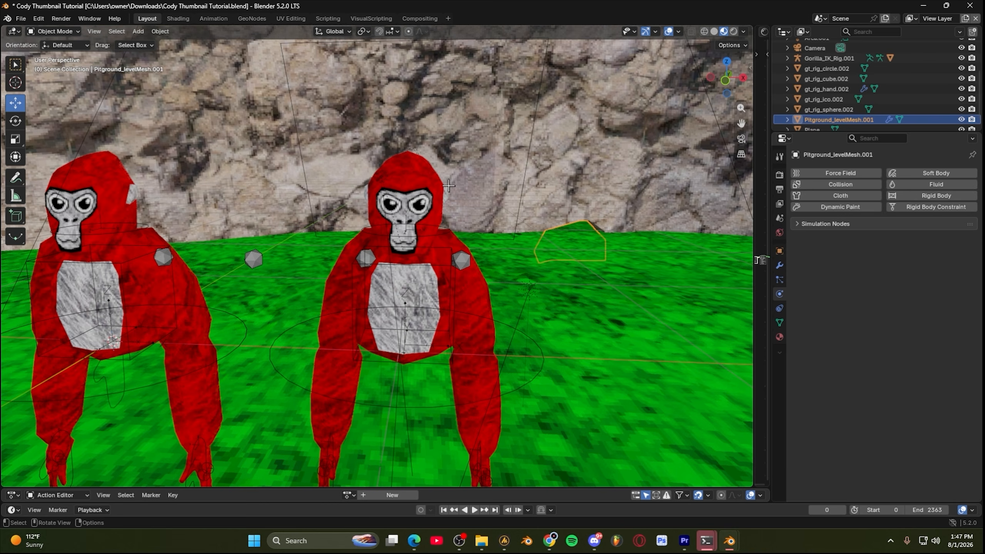
{"action": "left_click", "coordinate": [436, 178]}
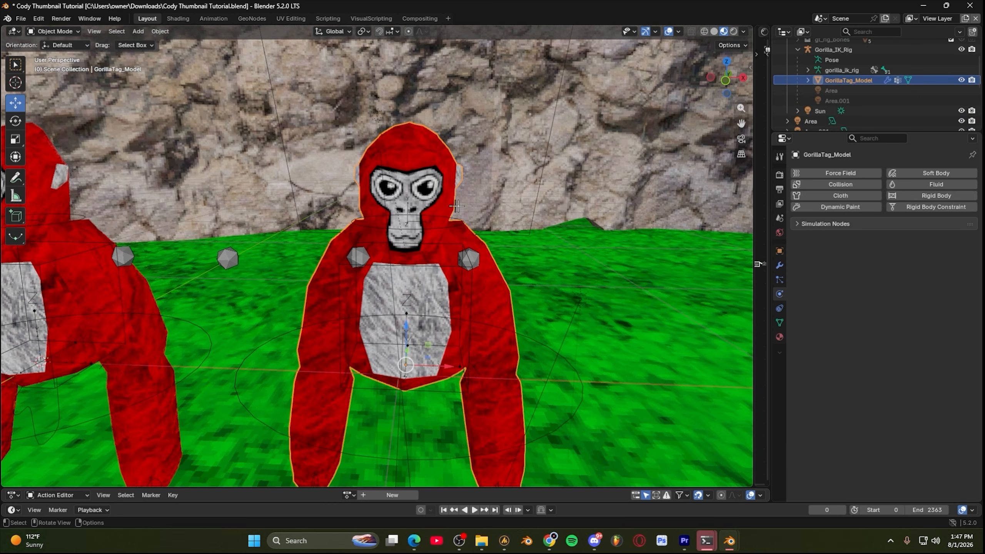
{"action": "left_click", "coordinate": [779, 337]}
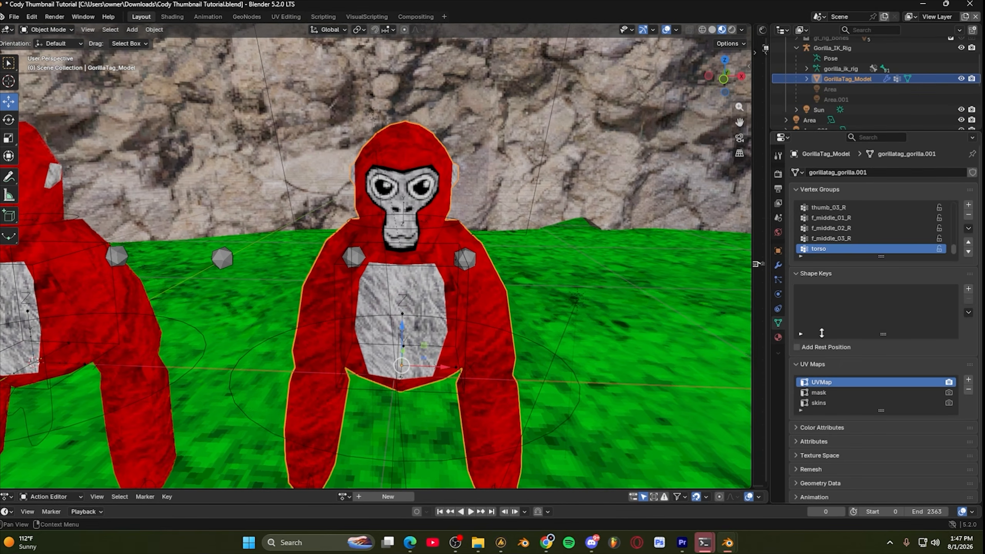
{"action": "scroll", "coordinate": [912, 372], "scroll_direction": "down", "scroll_amount": 10}
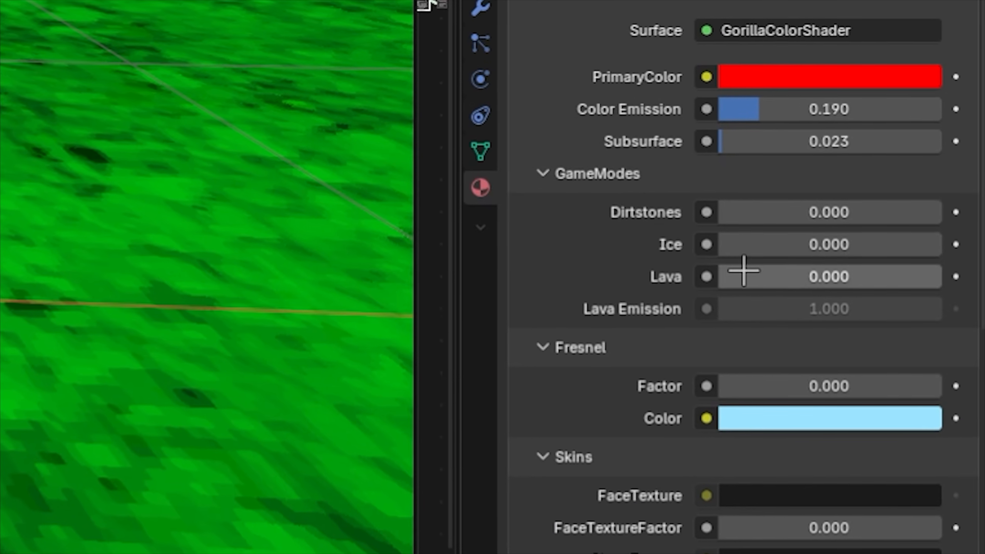
{"action": "left_click_drag", "start_coordinate": [736, 275], "coordinate": [940, 277]}
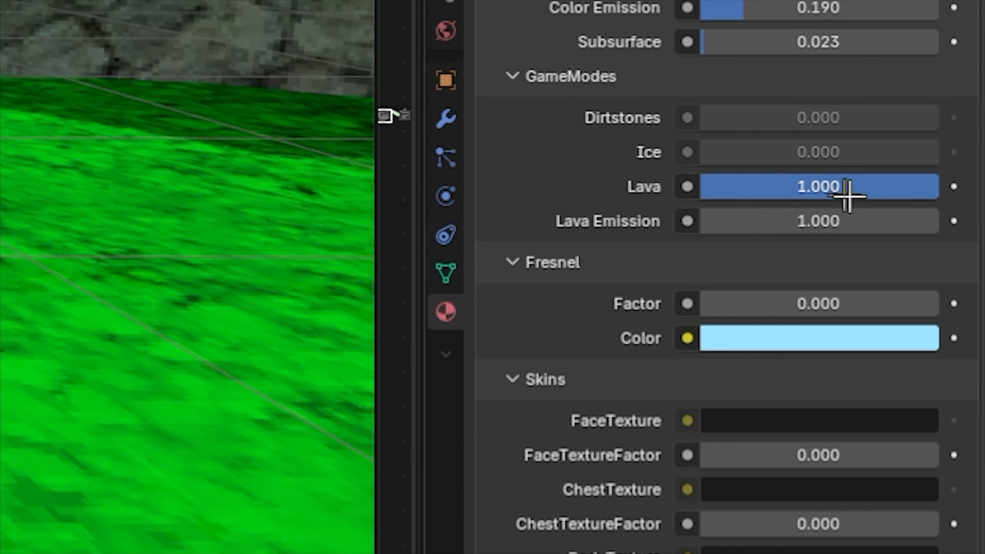
{"action": "left_click_drag", "start_coordinate": [869, 213], "coordinate": [543, 177]}
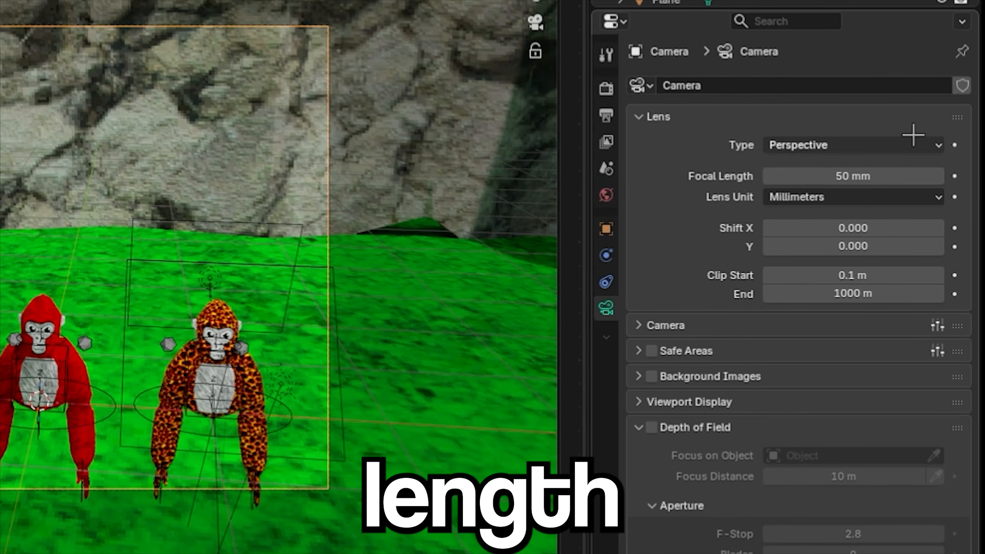
Shorten the camera's focal length to 39 mm and move the red gorilla closer to the camera
{"action": "left_click_drag", "start_coordinate": [932, 222], "coordinate": [747, 302]}
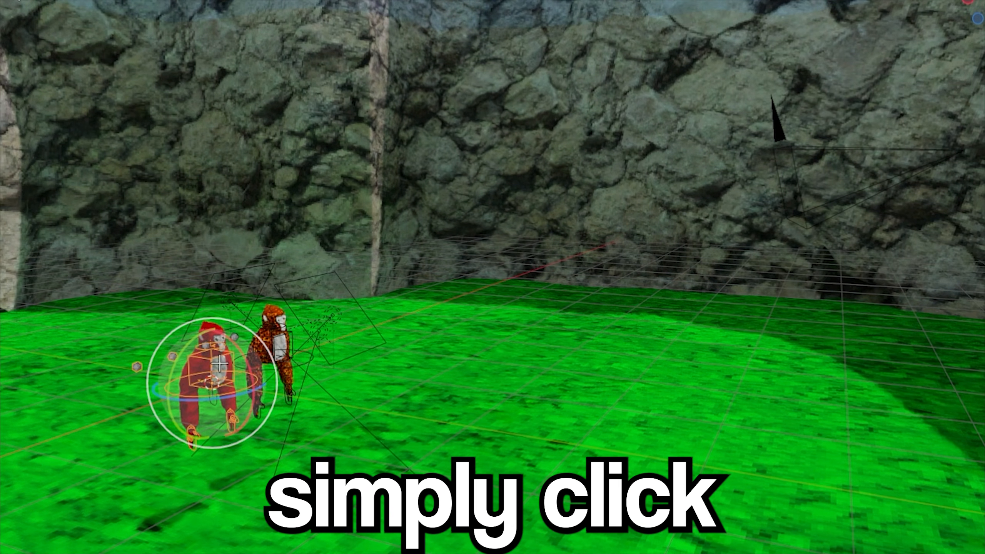
{"action": "key", "text": "g"}
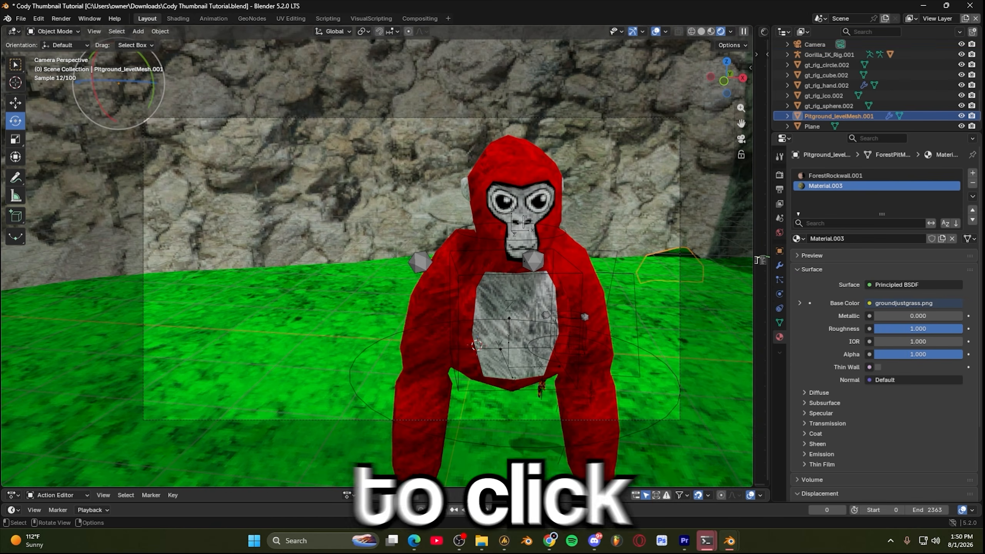
Put the red gorilla's rig into Pose Mode, tilt its head and pose its hands, one of them raised
{"action": "left_click", "coordinate": [524, 222]}
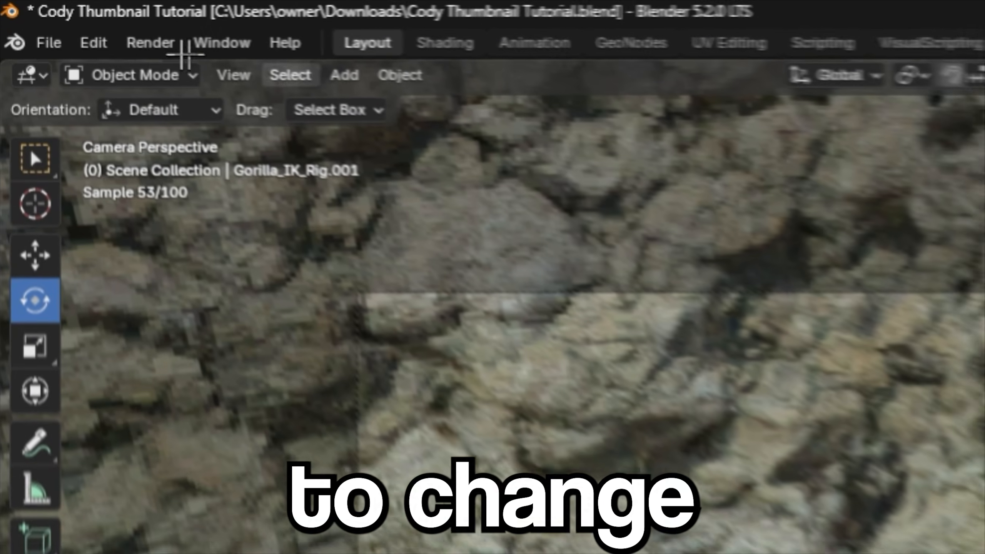
{"action": "left_click", "coordinate": [44, 29]}
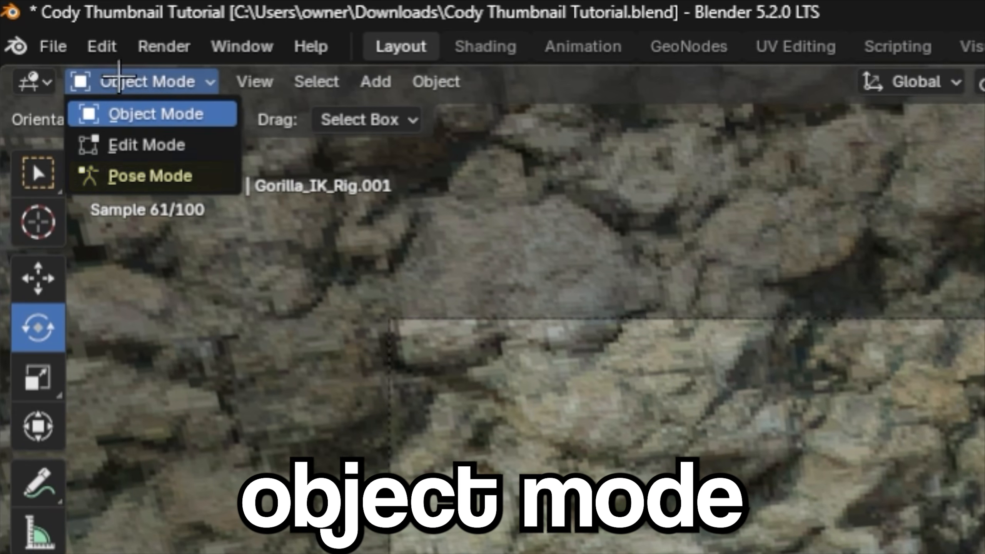
{"action": "left_click", "coordinate": [150, 176]}
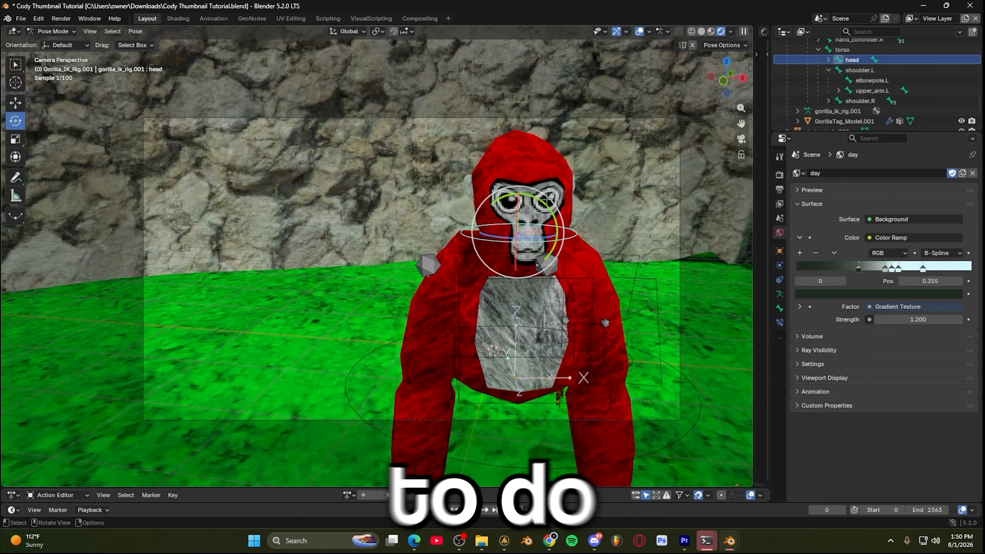
{"action": "left_click_drag", "start_coordinate": [547, 199], "coordinate": [537, 209]}
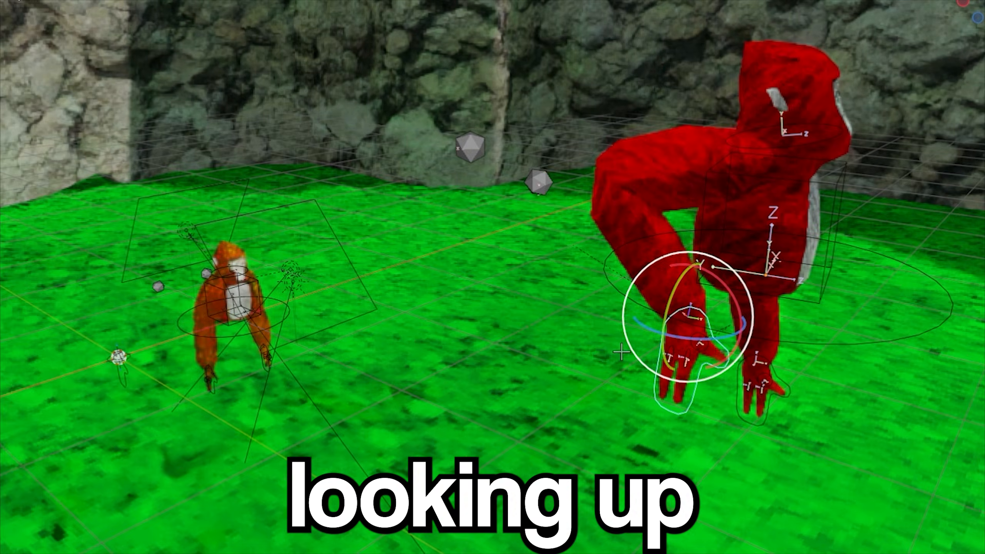
{"action": "left_click_drag", "start_coordinate": [551, 341], "coordinate": [518, 346]}
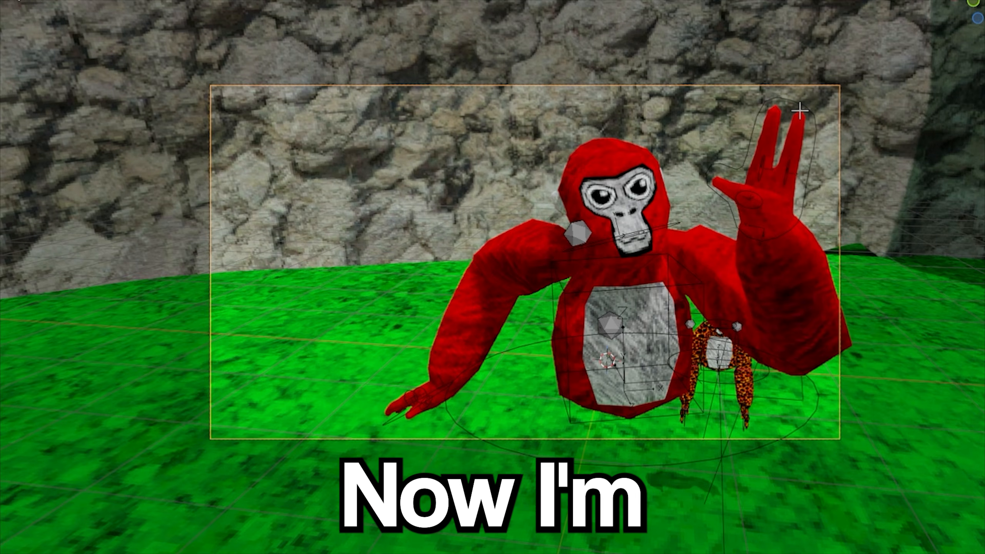
Move the camera up slightly to reframe the posed red gorilla
{"action": "key", "text": "g"}
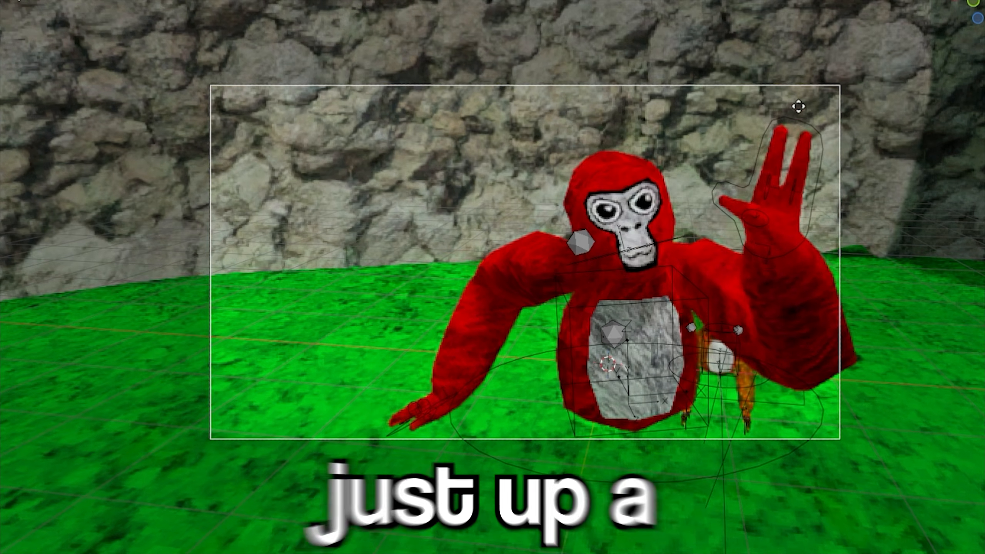
{"action": "left_click", "coordinate": [798, 106]}
{"action": "key", "text": "shift+grave"}
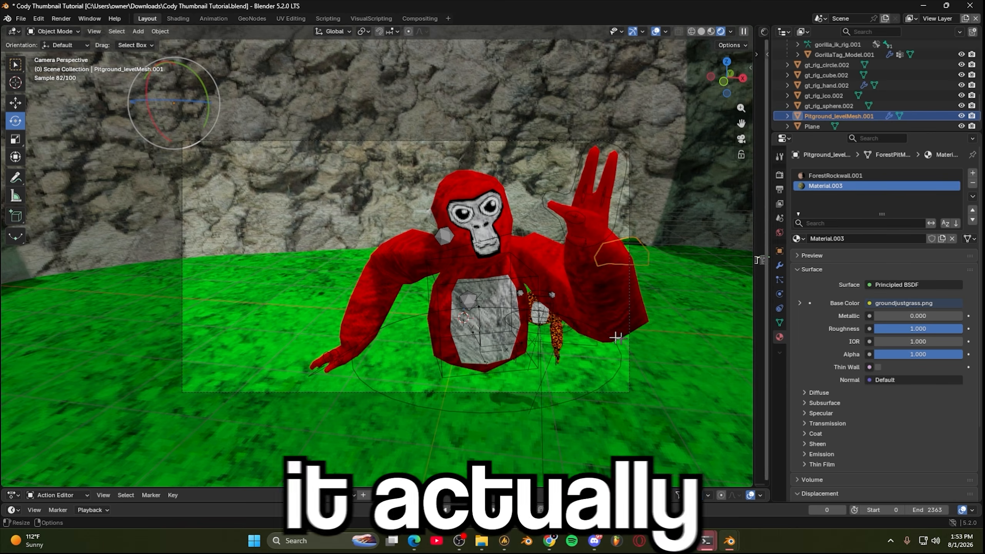
Raise the camera's Passepartout to 1.000 and move the camera together with the red gorilla's rig
{"action": "left_click", "coordinate": [563, 140]}
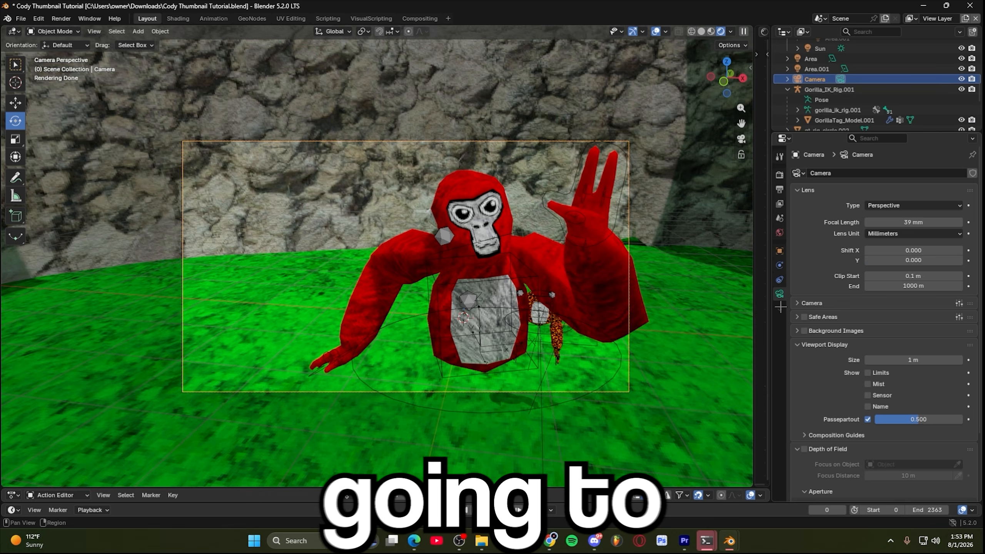
{"action": "scroll", "coordinate": [794, 301], "scroll_direction": "down", "scroll_amount": 4}
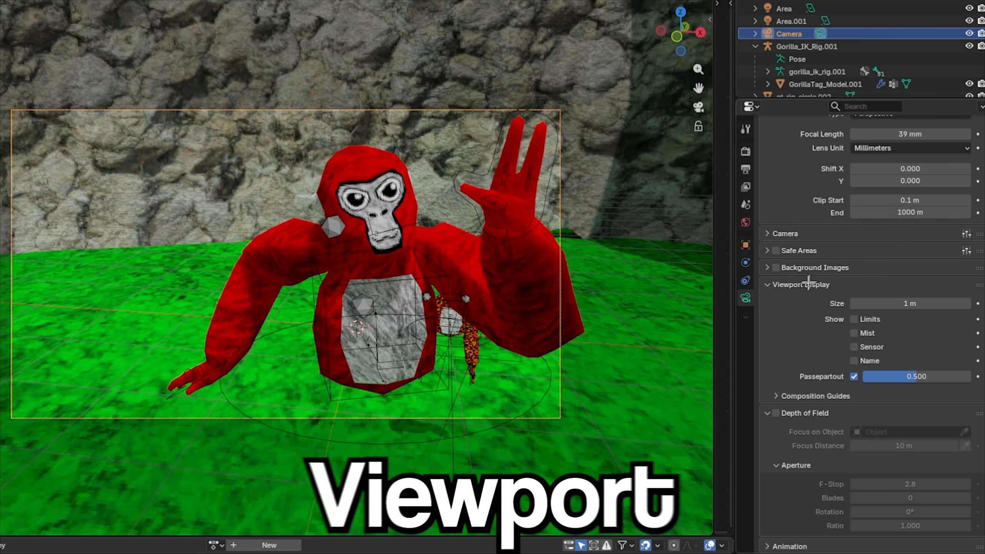
{"action": "left_click_drag", "start_coordinate": [873, 375], "coordinate": [946, 376]}
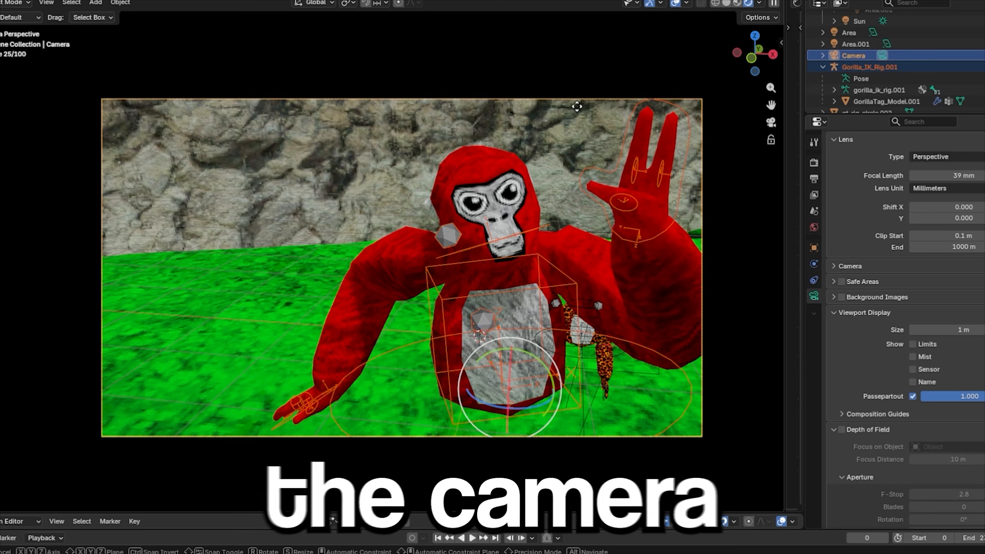
{"action": "key", "text": "g"}
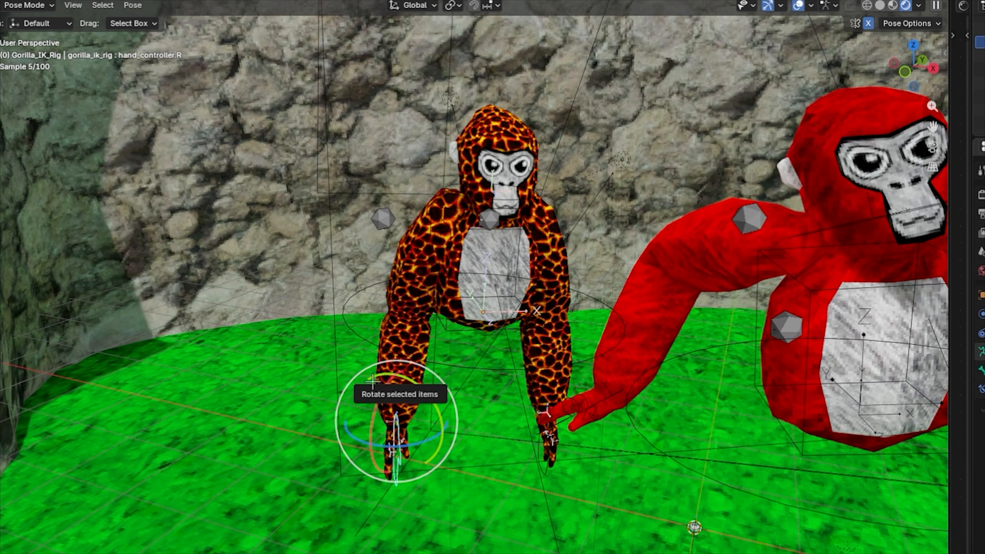
Pose the lava gorilla behind the red one with one hand raised and the other arm held out low
{"action": "key", "text": "g"}
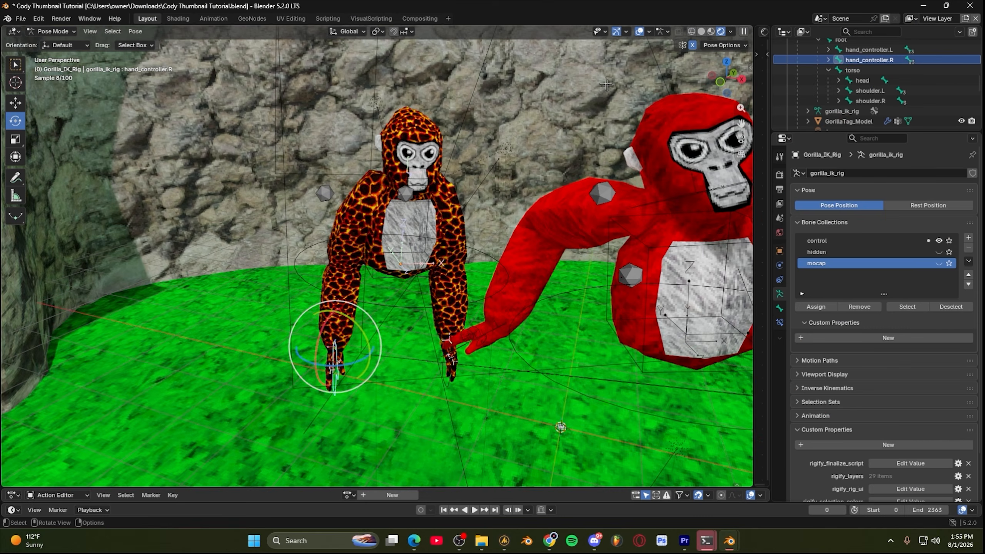
{"action": "left_click", "coordinate": [722, 45]}
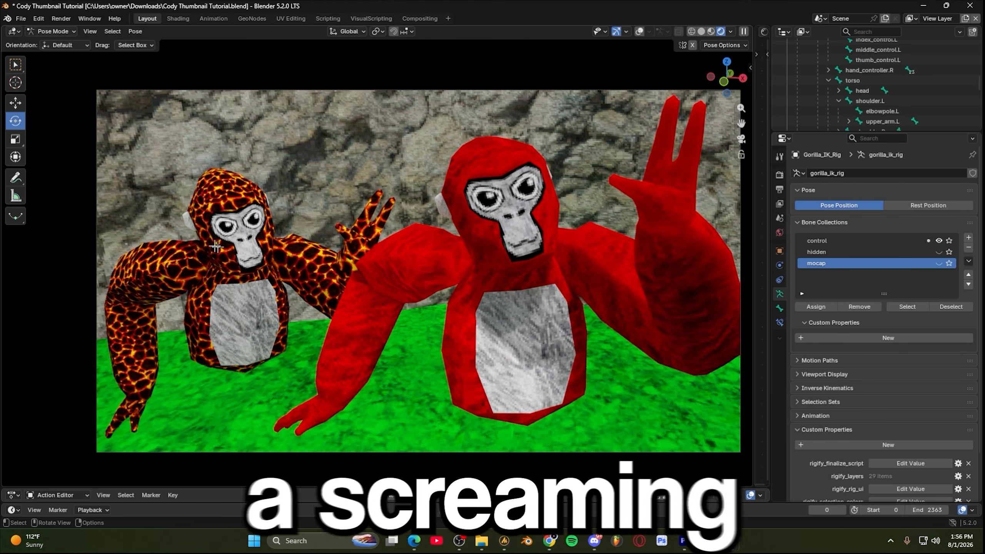
In the Shading workspace, add an Image Texture node to the lava gorilla's material and connect its Color to FaceTexture
{"action": "left_click", "coordinate": [200, 177]}
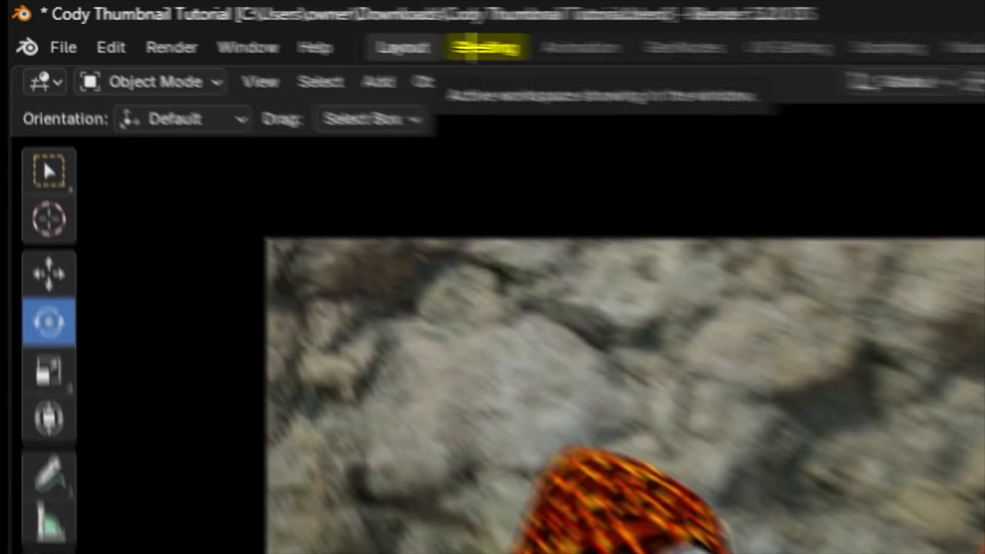
{"action": "left_click", "coordinate": [485, 48]}
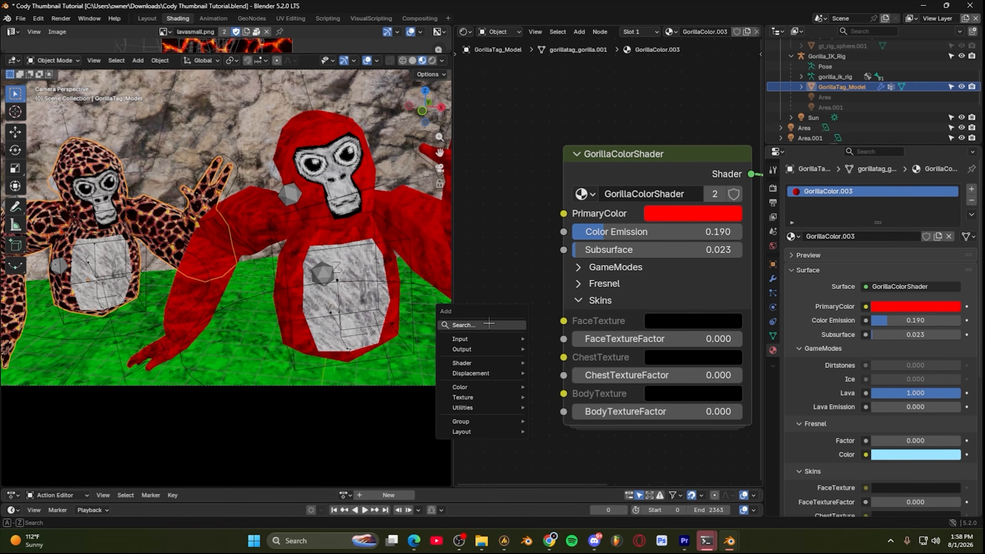
{"action": "type", "text": "image"}
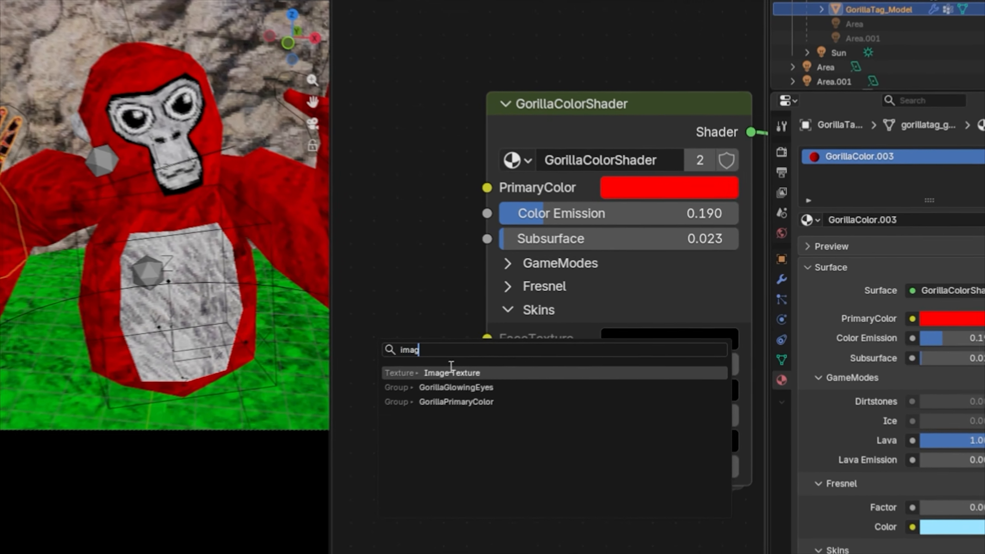
{"action": "left_click", "coordinate": [452, 373]}
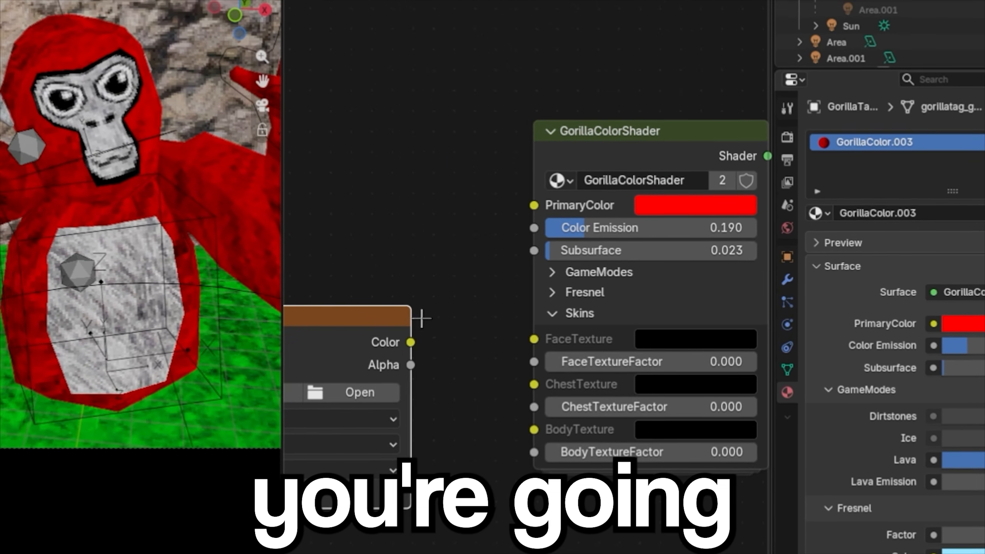
{"action": "left_click_drag", "start_coordinate": [411, 342], "coordinate": [592, 322]}
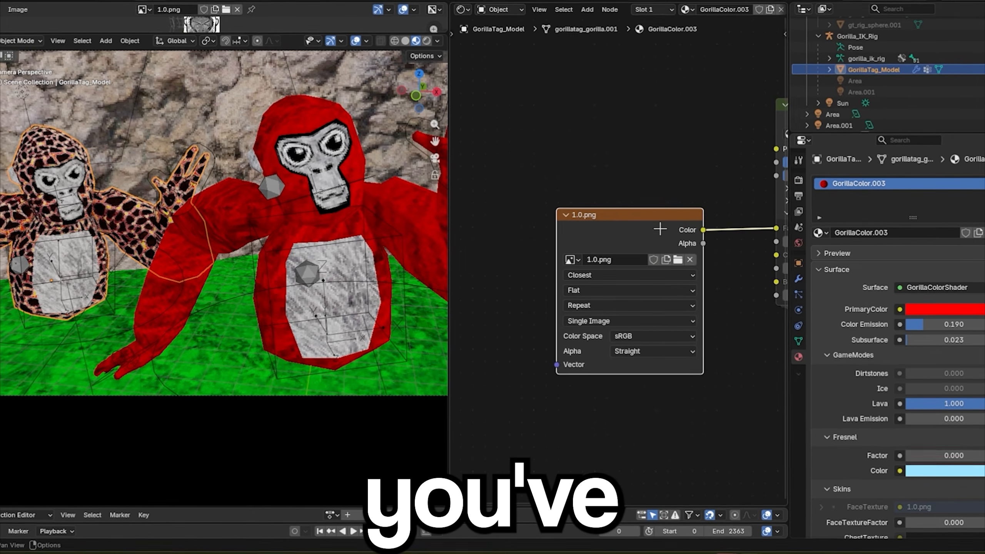
Raise the lava gorilla's FaceTextureFactor, and set the interpolation of the red gorilla's 1.0.png face texture to Closest
{"action": "middle_click_drag", "start_coordinate": [659, 228], "coordinate": [586, 310]}
{"action": "left_click_drag", "start_coordinate": [586, 304], "coordinate": [605, 305]}
{"action": "scroll", "coordinate": [733, 343], "scroll_direction": "up", "scroll_amount": 3}
{"action": "middle_click_drag", "start_coordinate": [733, 344], "coordinate": [622, 351]}
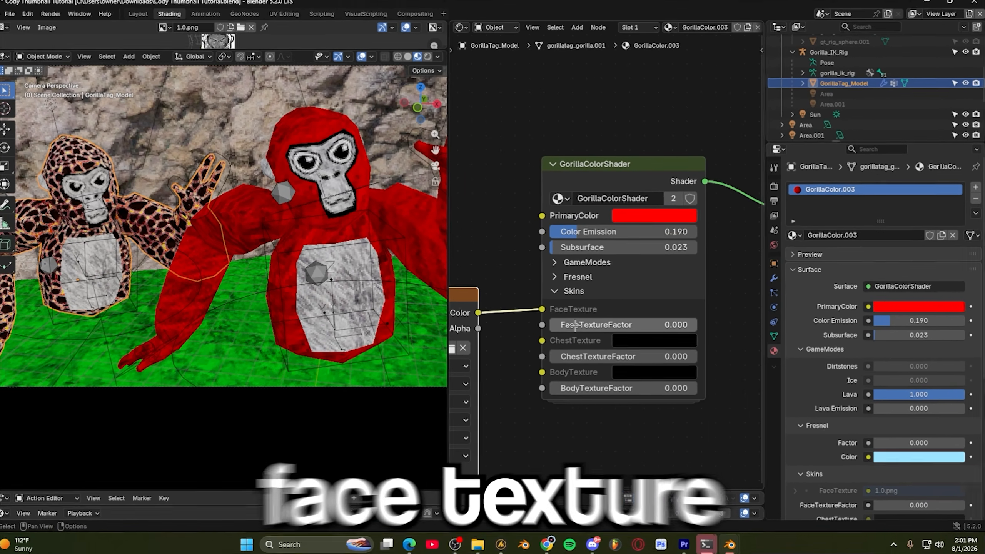
{"action": "left_click_drag", "start_coordinate": [597, 324], "coordinate": [694, 324]}
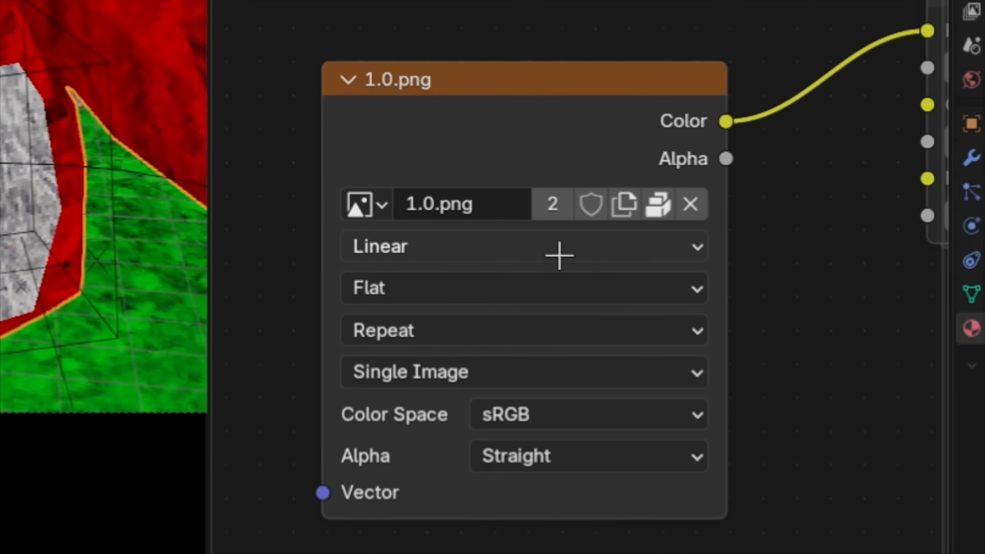
{"action": "left_click", "coordinate": [558, 246]}
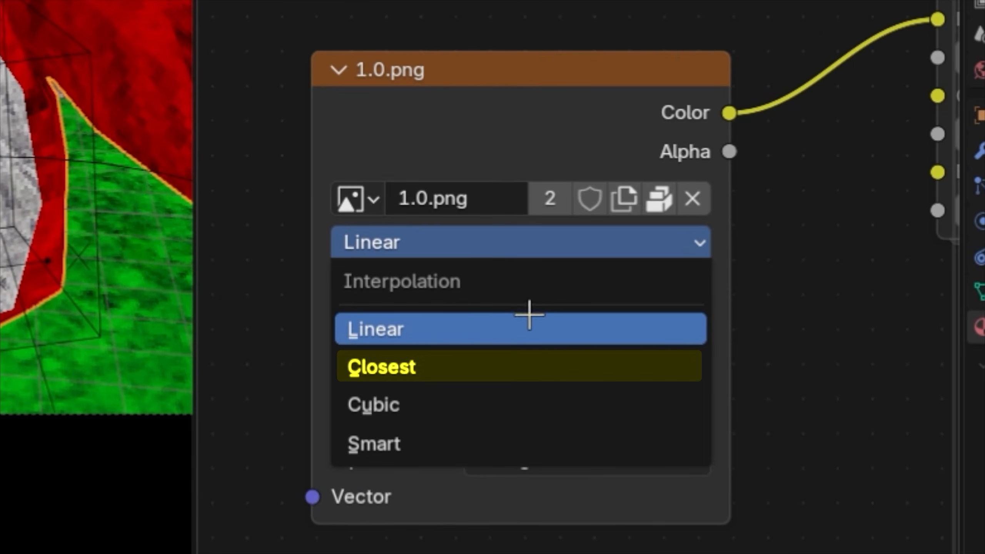
{"action": "left_click", "coordinate": [515, 368]}
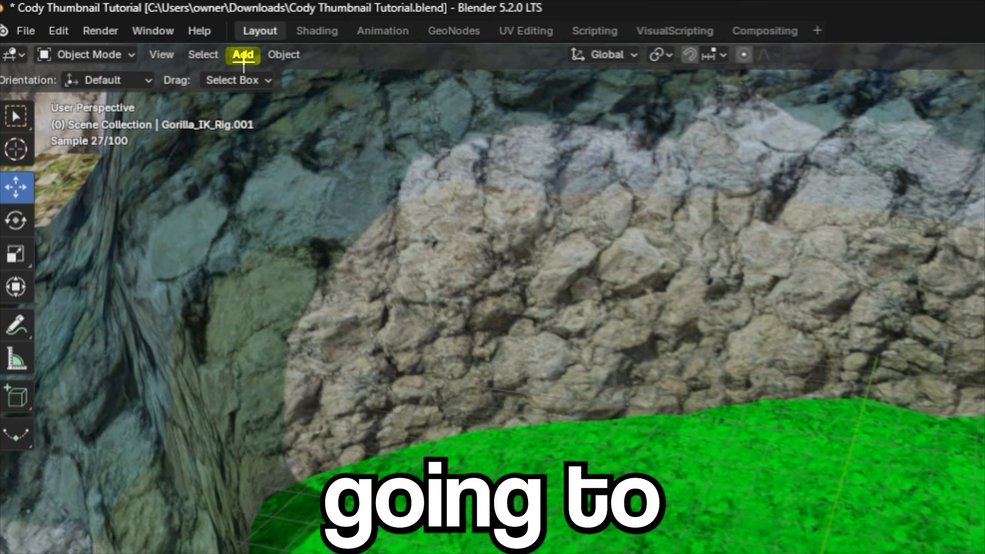
Add an Area light, scale it up and place it in front of the rock wall
{"action": "left_click", "coordinate": [185, 41]}
{"action": "mouse_move", "coordinate": [242, 265]}
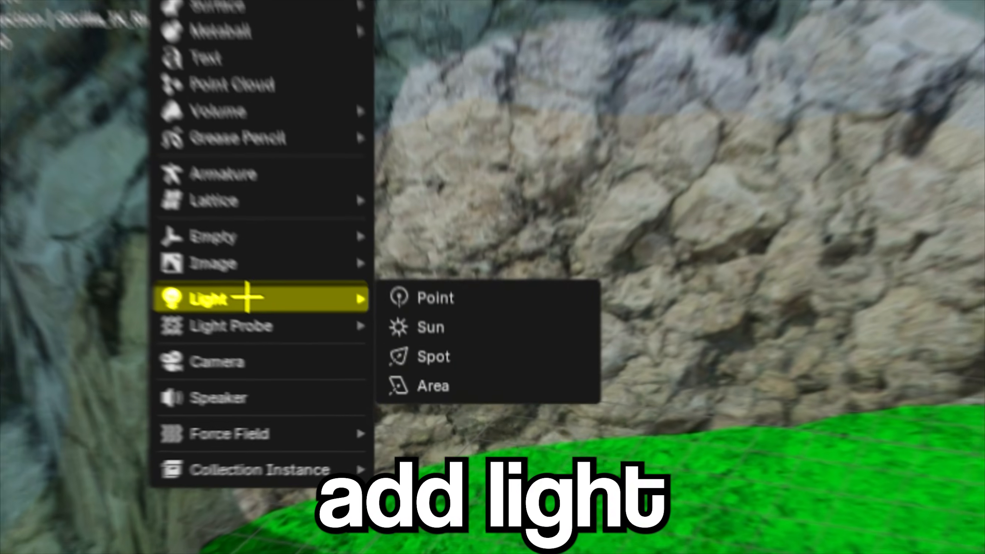
{"action": "left_click", "coordinate": [488, 386]}
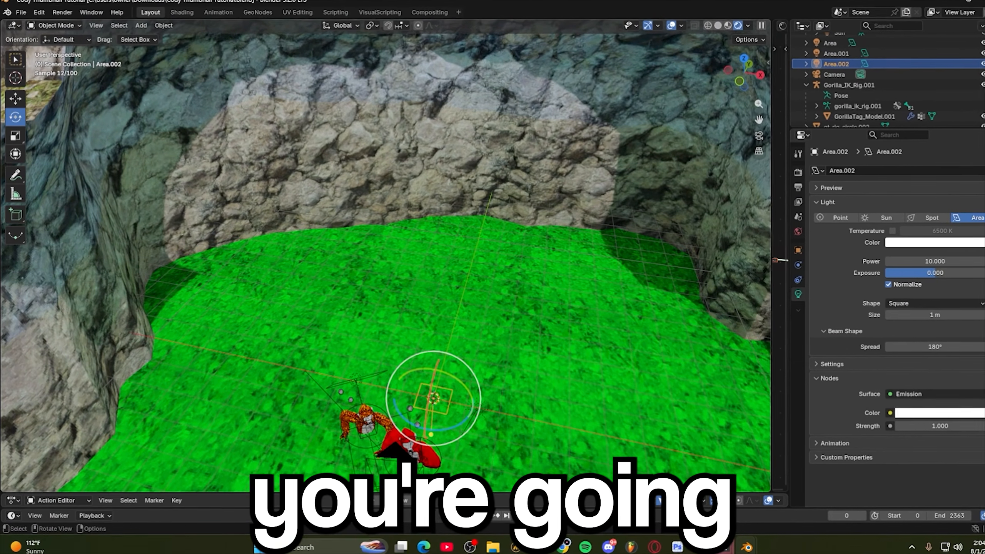
{"action": "key", "text": "s"}
{"action": "left_click_drag", "start_coordinate": [438, 170], "coordinate": [445, 289]}
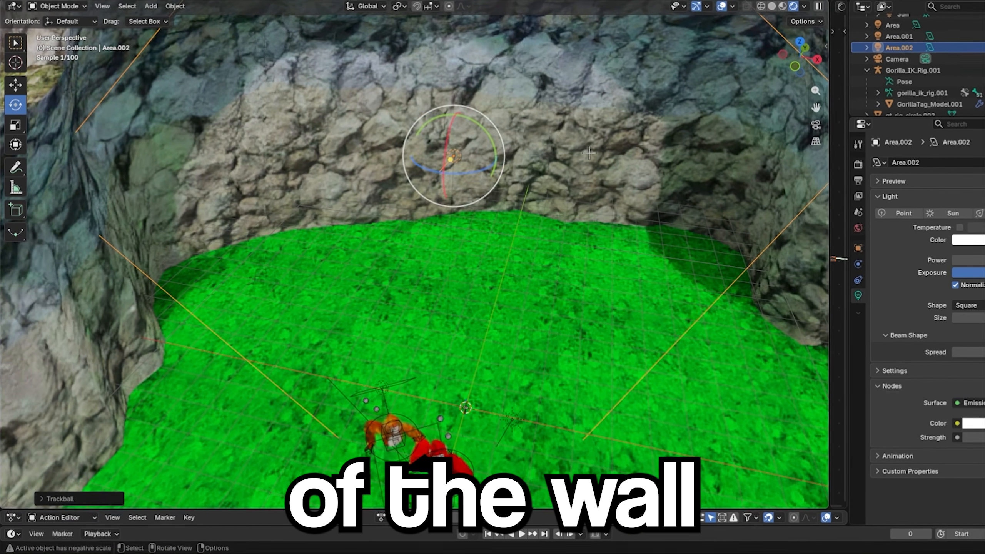
Increase the wall Area light's Power and Size
{"action": "middle_click_drag", "start_coordinate": [586, 240], "coordinate": [622, 237]}
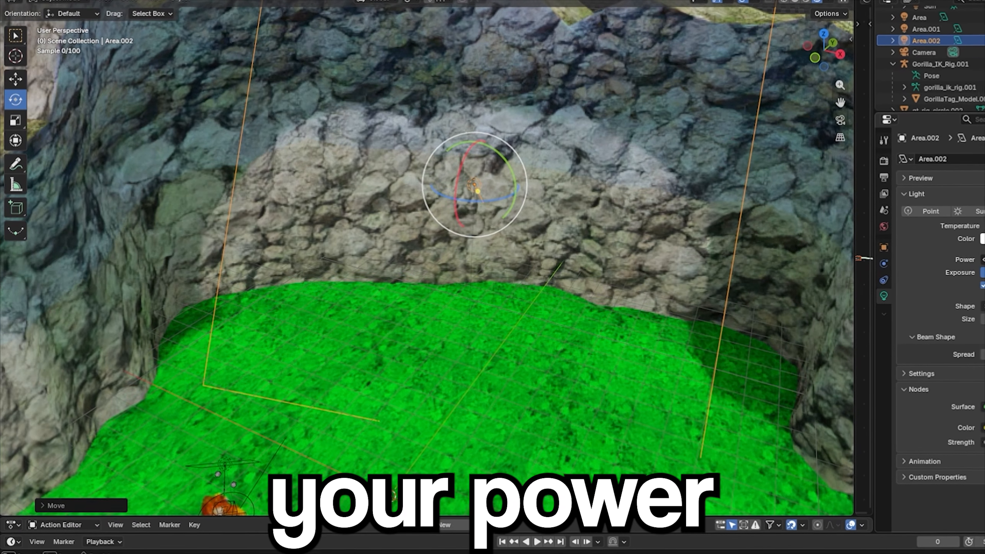
{"action": "left_click_drag", "start_coordinate": [973, 260], "coordinate": [983, 260]}
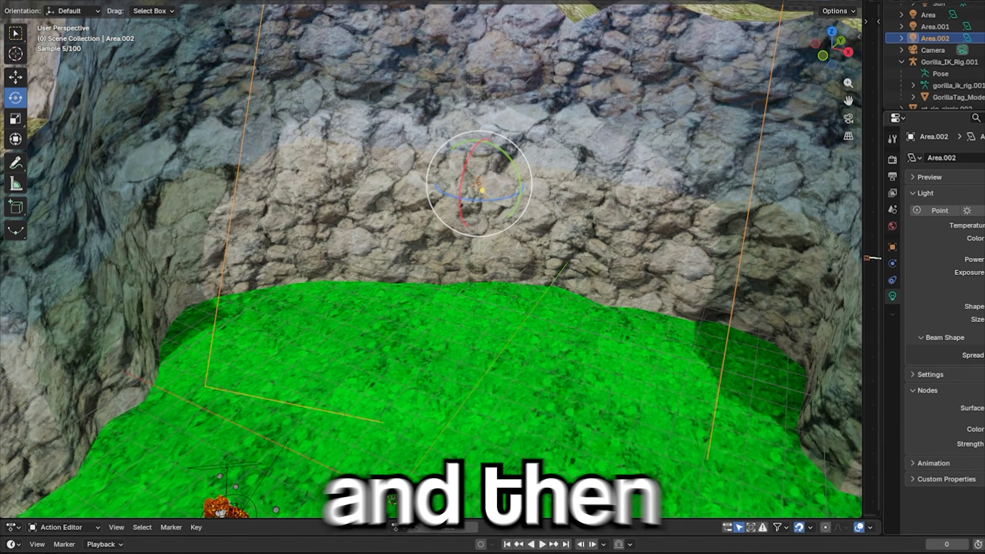
{"action": "left_click_drag", "start_coordinate": [974, 318], "coordinate": [983, 319]}
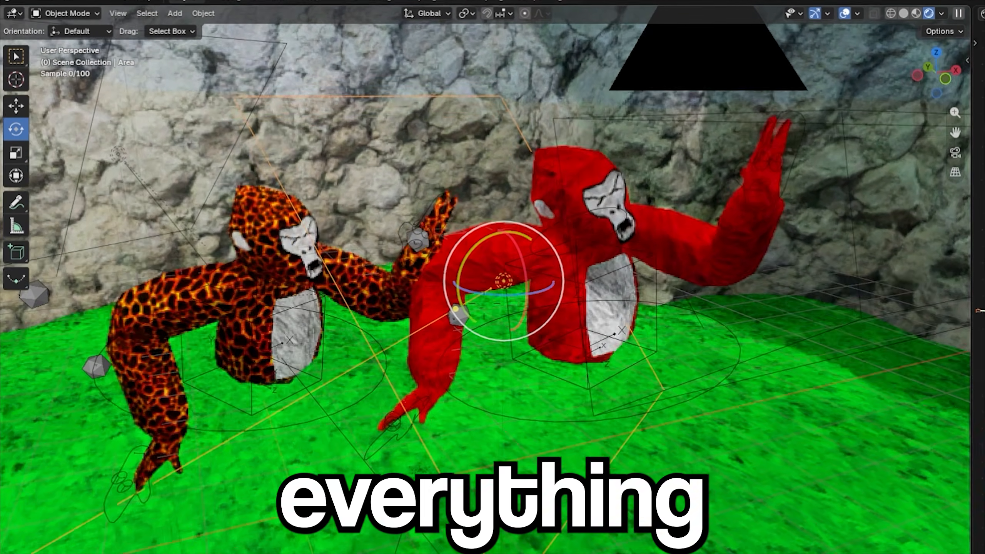
Move the gorillas' Area light beside the red gorilla's raised hand, scale it, and save the file
{"action": "middle_click_drag", "start_coordinate": [320, 128], "coordinate": [323, 123]}
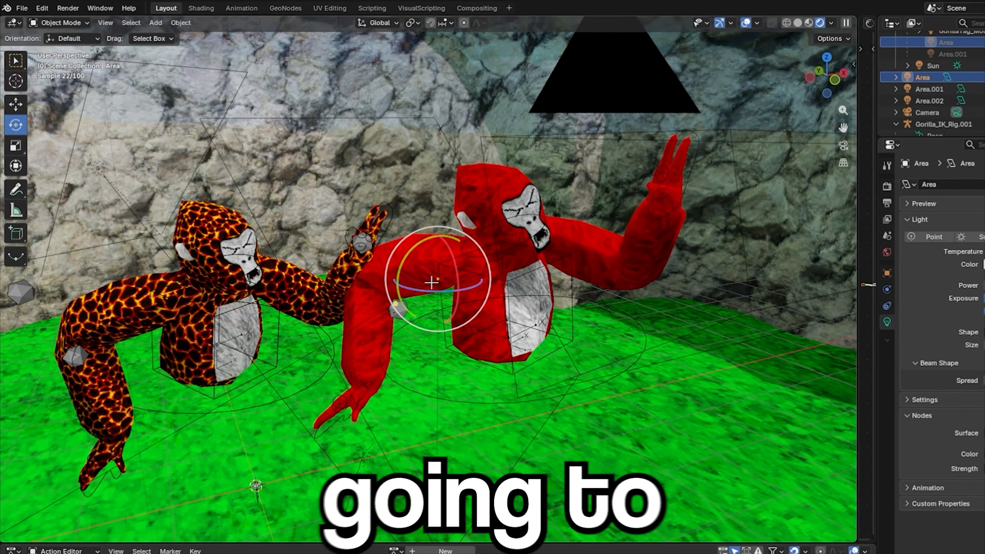
{"action": "key", "text": "g"}
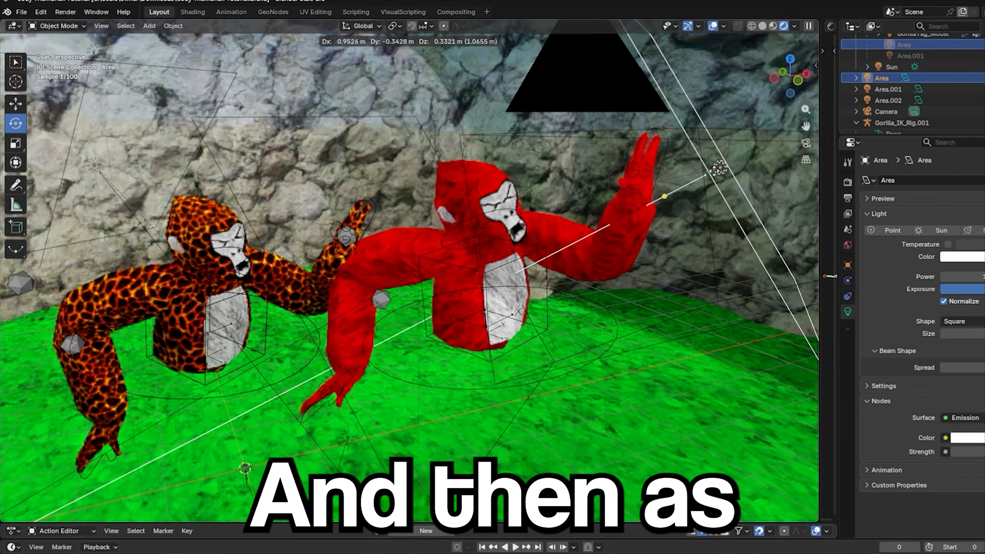
{"action": "left_click", "coordinate": [756, 229]}
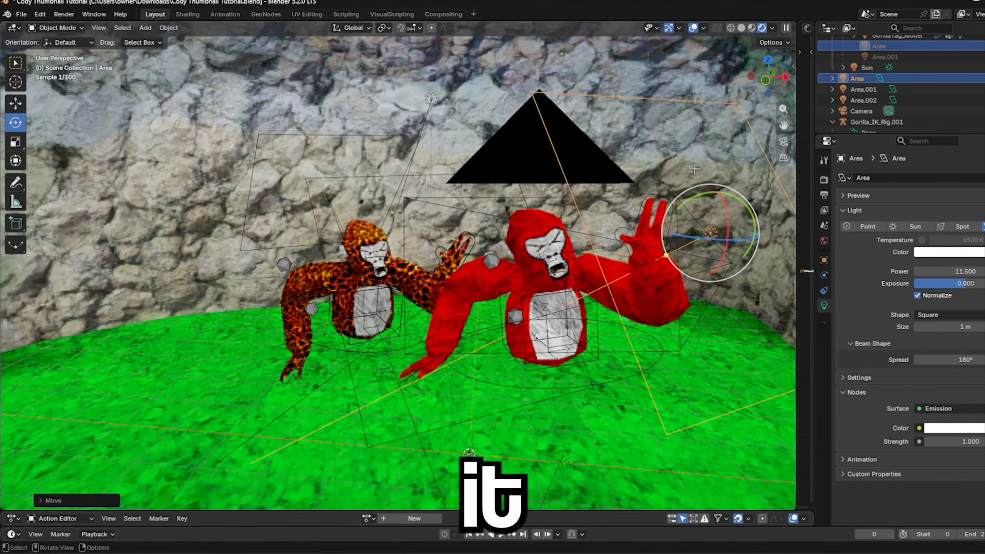
{"action": "key", "text": "s"}
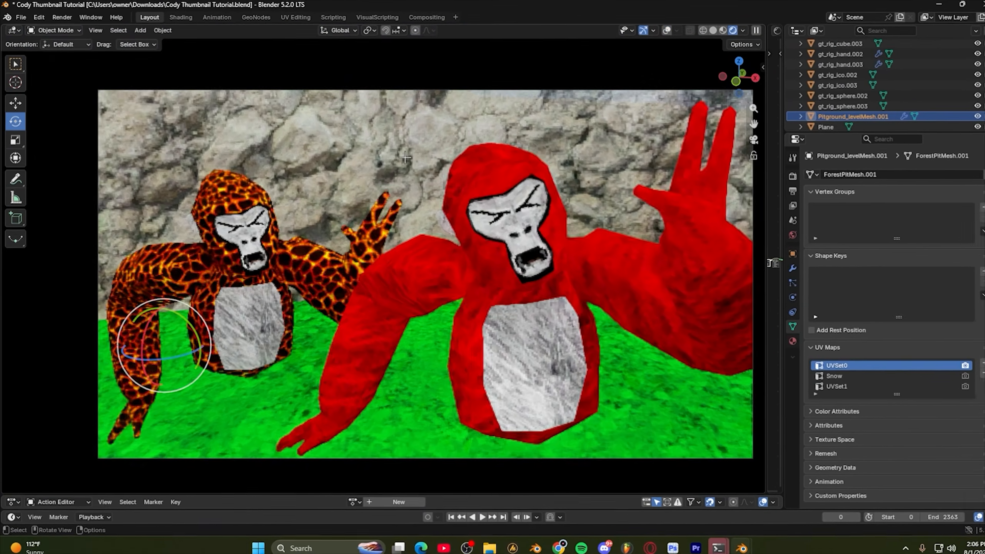
{"action": "key", "text": "ctrl+s"}
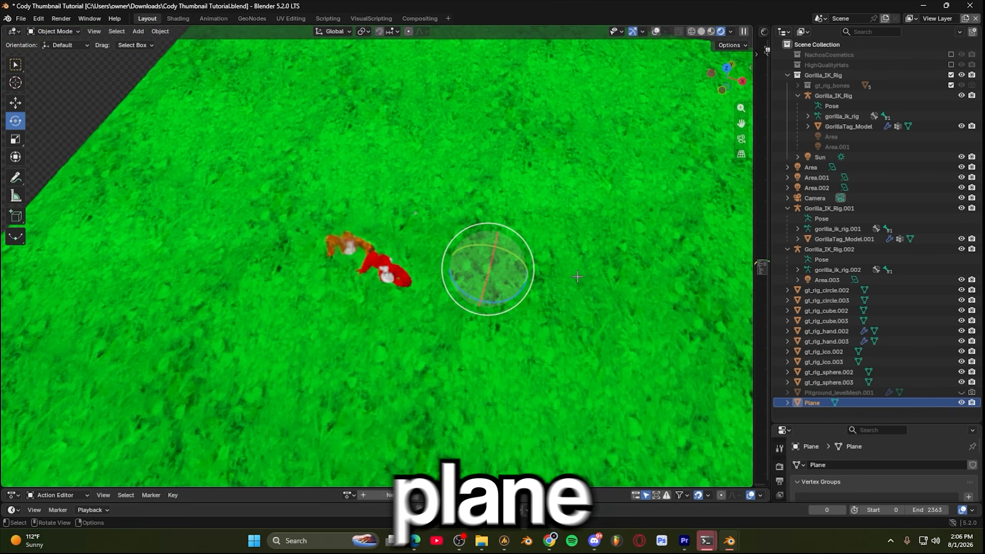
Hide the ground Plane and the lava gorilla's GorillaTag_Model so only the red gorilla remains in the camera view
{"action": "scroll", "coordinate": [578, 276], "scroll_direction": "down", "scroll_amount": 5}
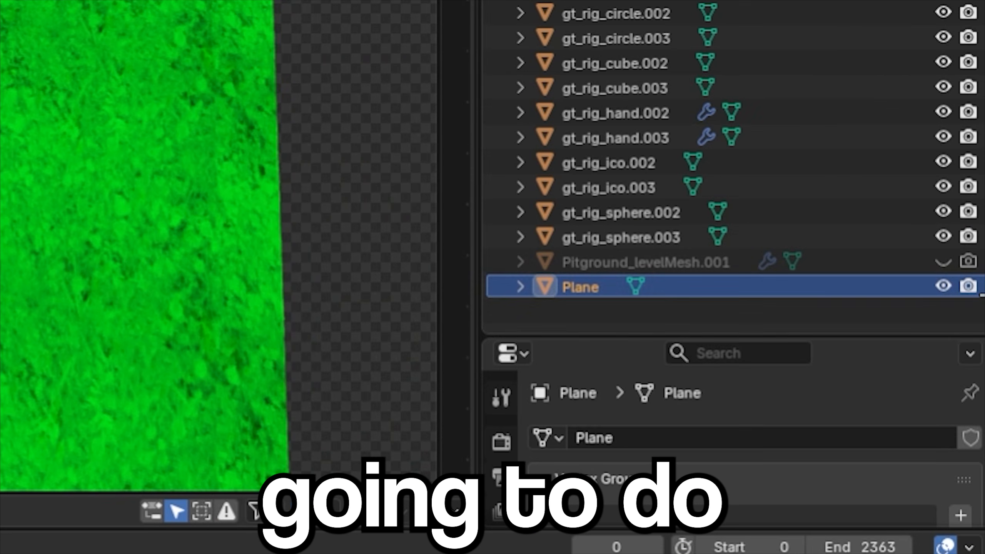
{"action": "left_click", "coordinate": [961, 402]}
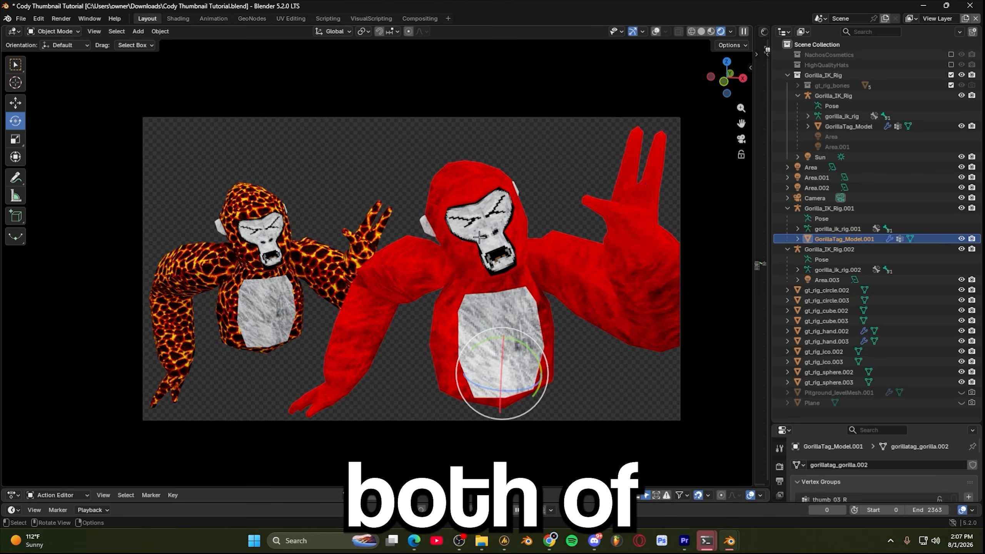
{"action": "left_click", "coordinate": [321, 271]}
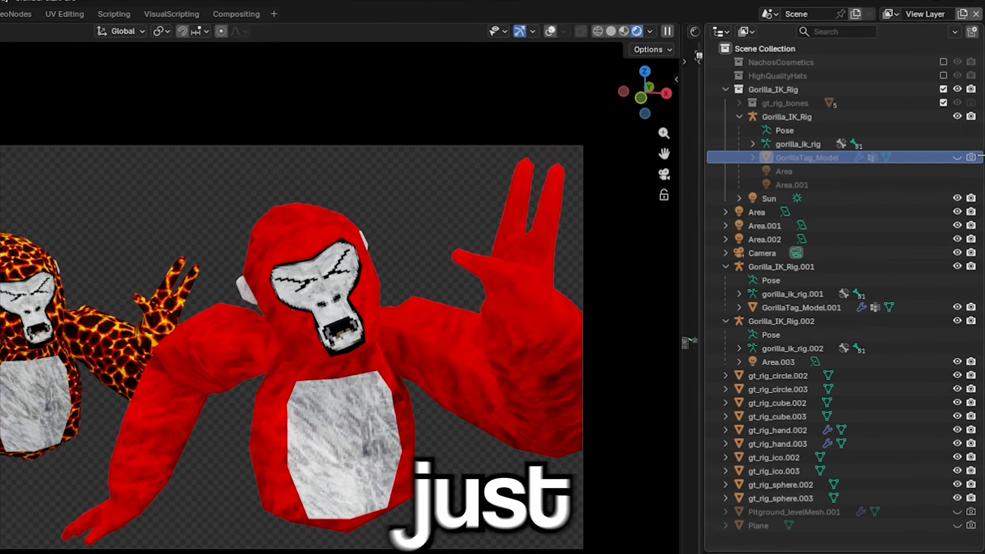
{"action": "left_click", "coordinate": [961, 126]}
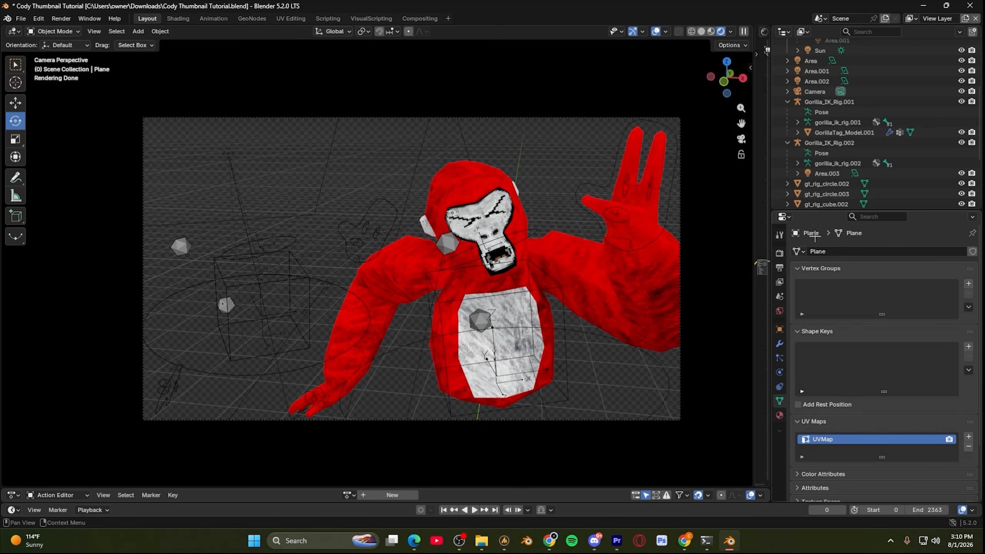
With the output properties open, render the red gorilla alone and save the render result as an image file
{"action": "left_click", "coordinate": [780, 282]}
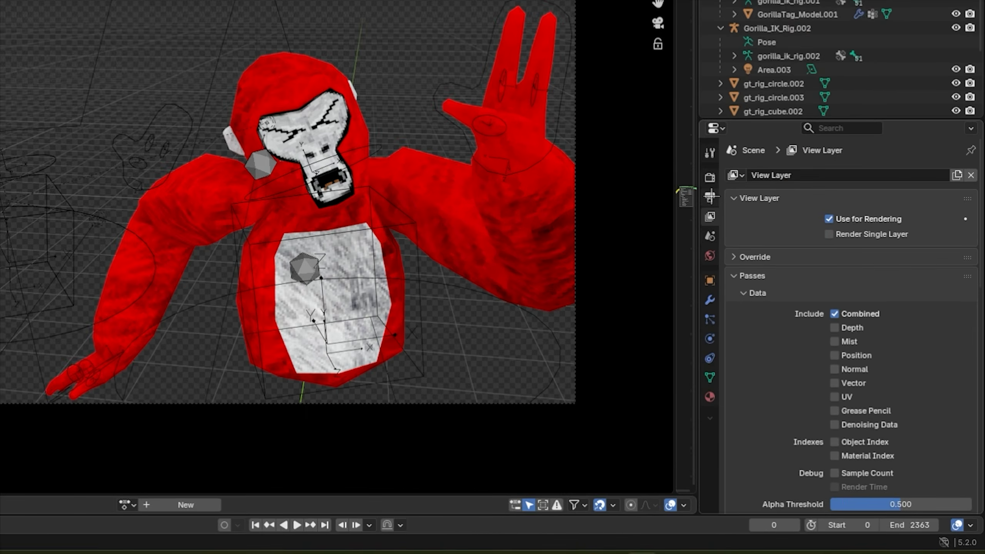
{"action": "left_click", "coordinate": [780, 268]}
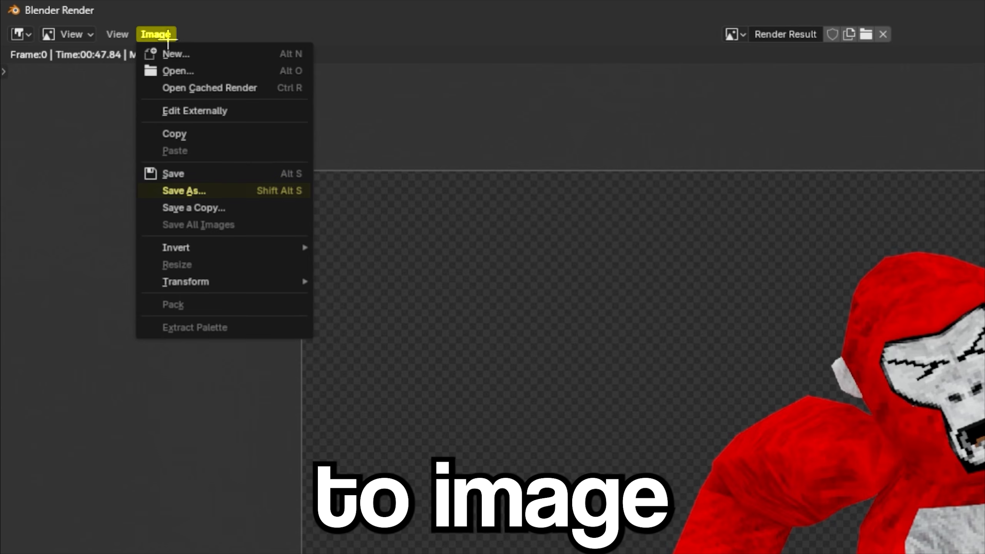
{"action": "left_click", "coordinate": [182, 83]}
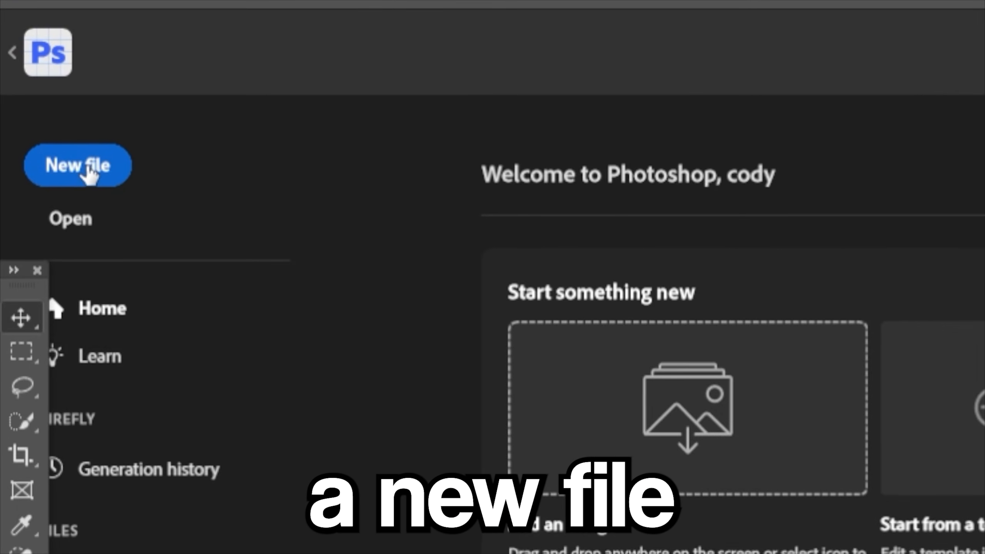
Switch to Photoshop, create a 1280 x 720 px document and place the background, red gorilla and lava gorilla renders in it
{"action": "left_click", "coordinate": [33, 81]}
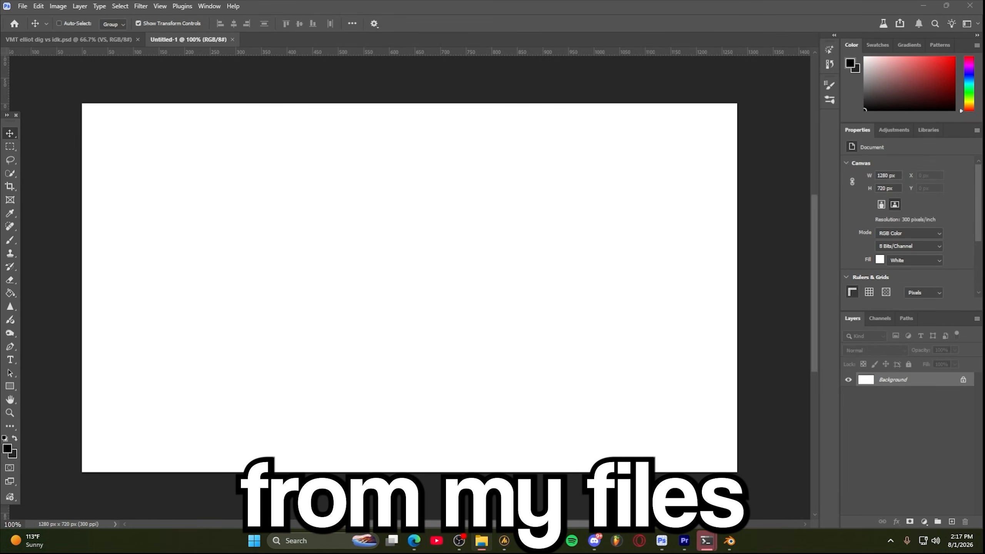
{"action": "left_click_drag", "start_coordinate": [286, 317], "coordinate": [384, 222]}
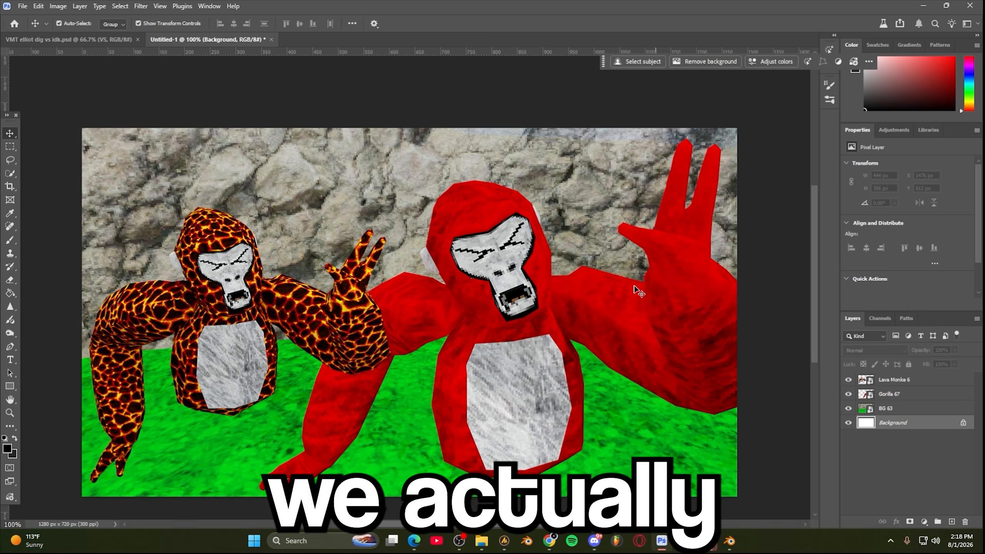
Delete the white Background layer and put the Gorilla 67 layer above Lava Monke 6
{"action": "key", "text": "Delete"}
{"action": "left_click", "coordinate": [944, 409]}
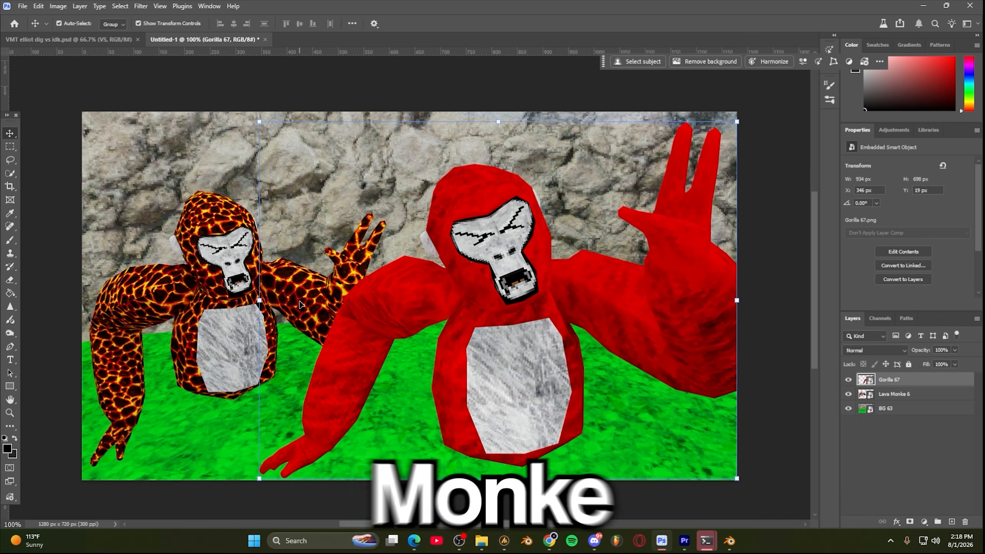
{"action": "left_click_drag", "start_coordinate": [300, 304], "coordinate": [431, 289]}
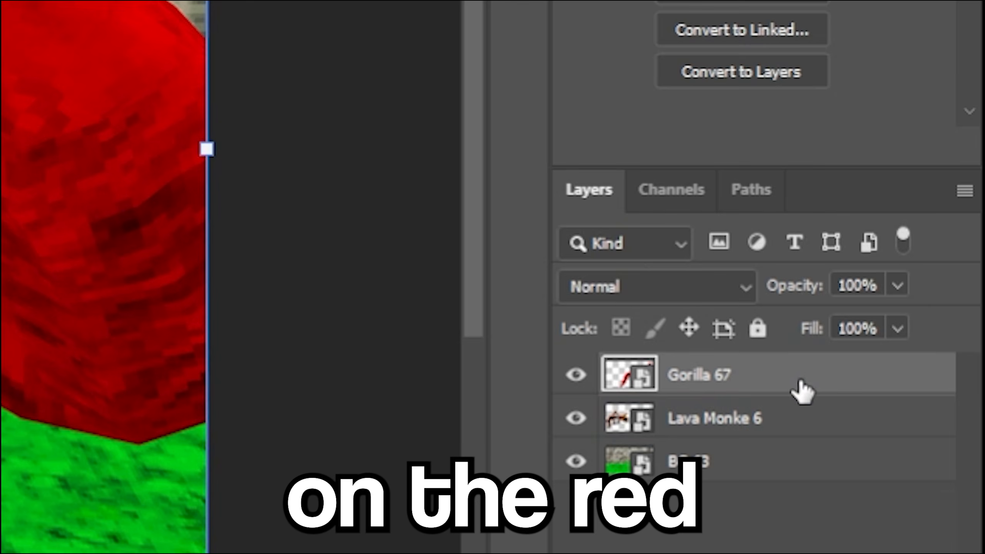
Enable an Inner Shadow layer style on the Gorilla 67 layer with Choke at 100% and Size at 0 px
{"action": "double_click", "coordinate": [798, 390]}
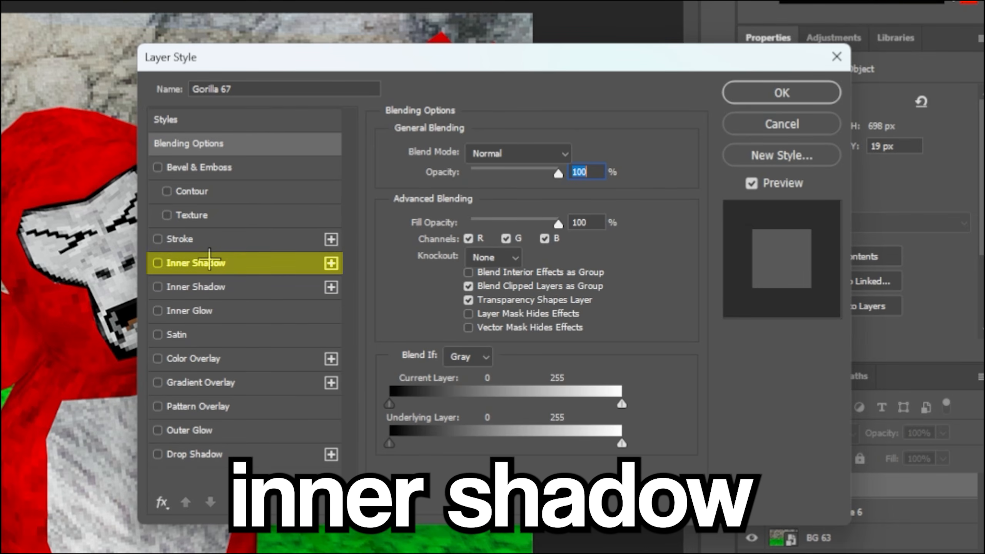
{"action": "left_click", "coordinate": [227, 263]}
{"action": "left_click_drag", "start_coordinate": [292, 57], "coordinate": [445, 46]}
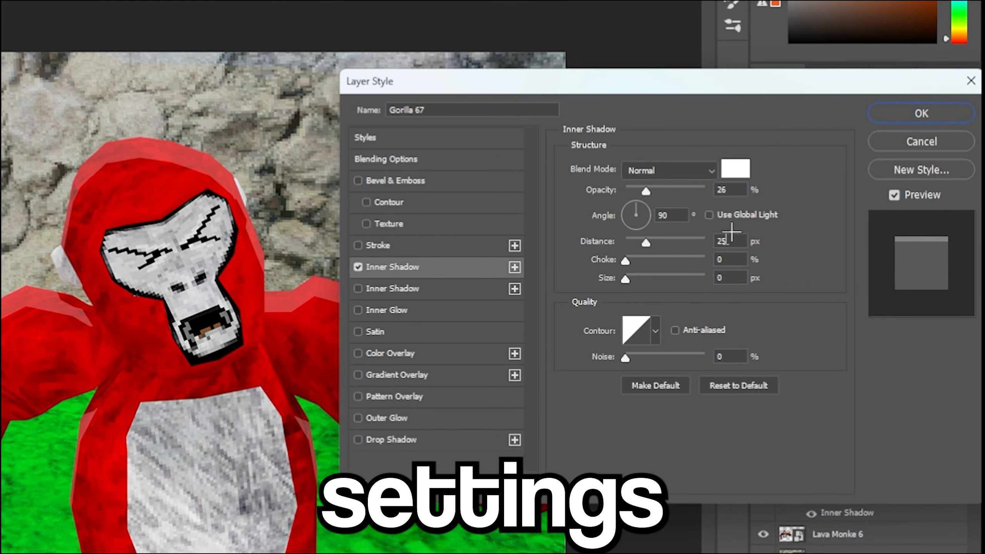
{"action": "left_click_drag", "start_coordinate": [762, 244], "coordinate": [900, 237]}
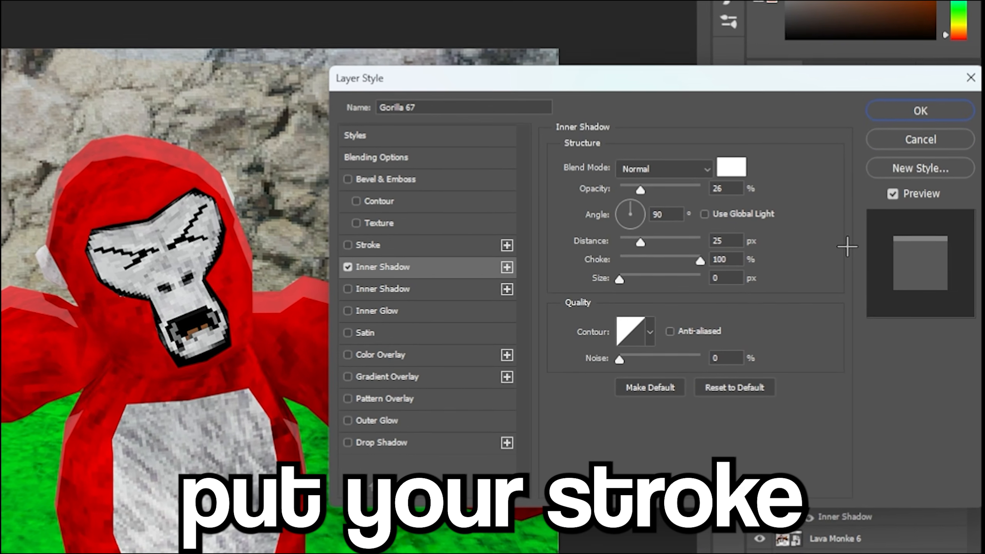
{"action": "key", "text": "Tab"}
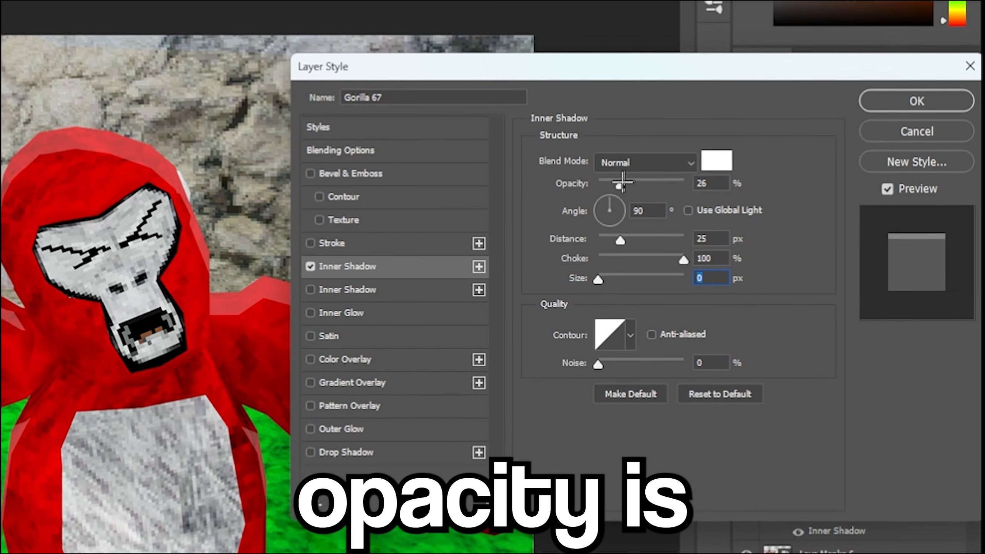
Set the inner shadow's opacity to 100%, keeping its color white and its angle at 90°
{"action": "left_click_drag", "start_coordinate": [622, 181], "coordinate": [769, 171]}
{"action": "left_click", "coordinate": [717, 160]}
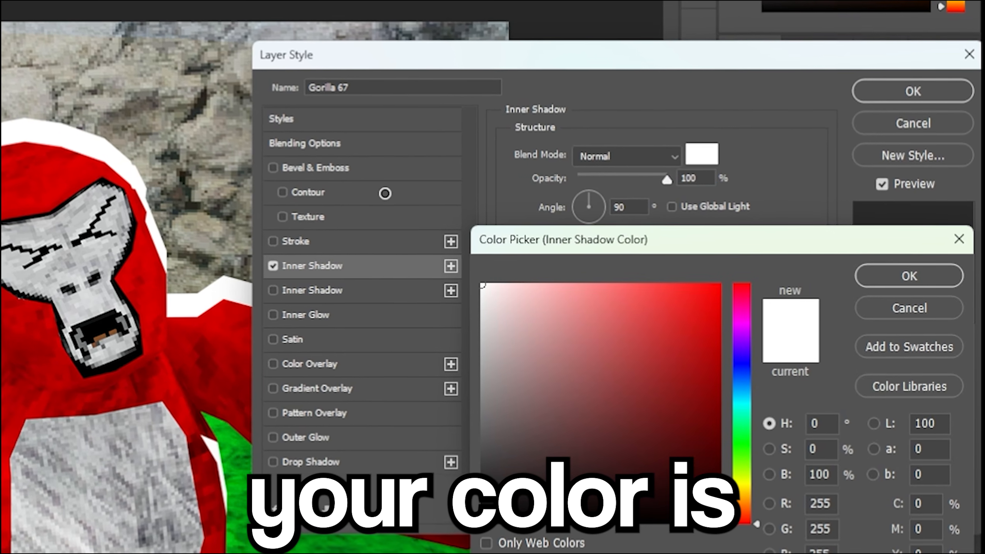
{"action": "key", "text": "Return"}
{"action": "left_click_drag", "start_coordinate": [631, 206], "coordinate": [605, 204]}
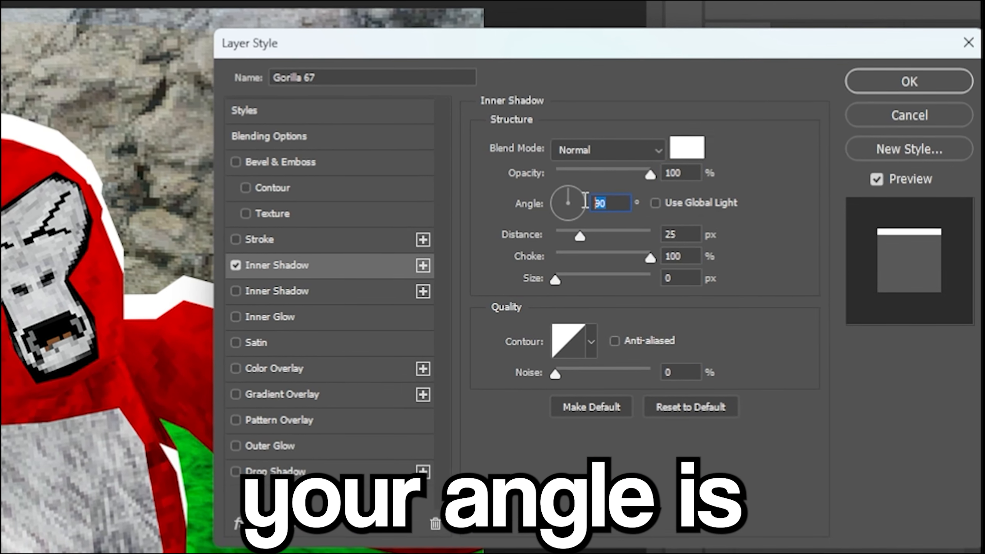
Reduce the inner shadow's distance to 4 px and apply the layer style to the red gorilla
{"action": "left_click_drag", "start_coordinate": [580, 235], "coordinate": [558, 233]}
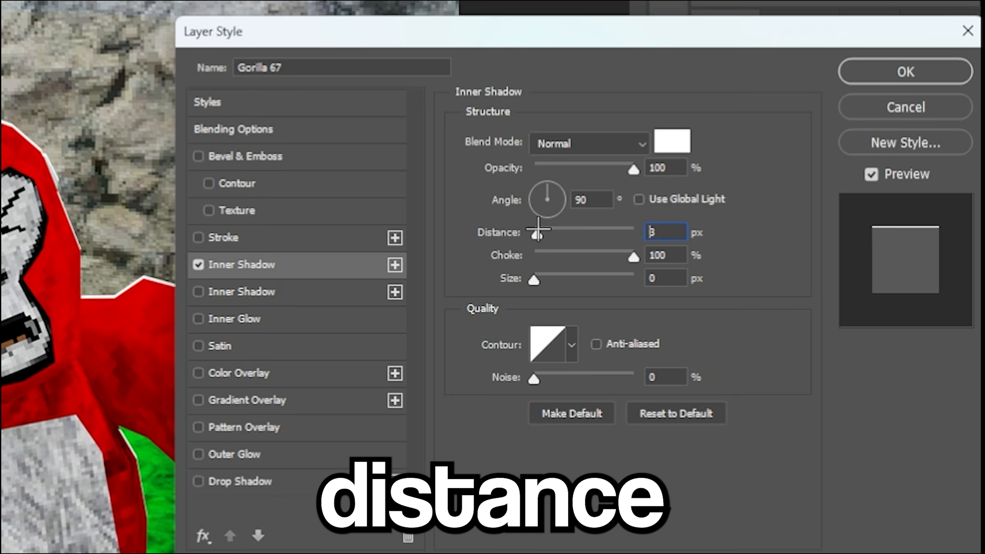
{"action": "scroll", "coordinate": [679, 235], "scroll_direction": "up", "scroll_amount": 3}
{"action": "scroll", "coordinate": [680, 235], "scroll_direction": "down", "scroll_amount": 2}
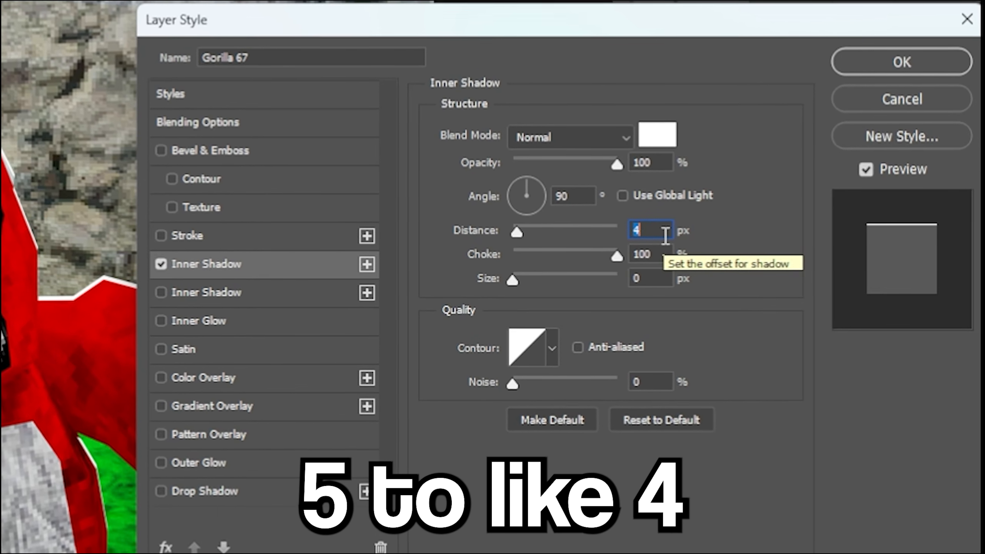
{"action": "scroll", "coordinate": [665, 235], "scroll_direction": "up", "scroll_amount": 1}
{"action": "left_click", "coordinate": [900, 61]}
{"action": "scroll", "coordinate": [504, 266], "scroll_direction": "up", "scroll_amount": 2}
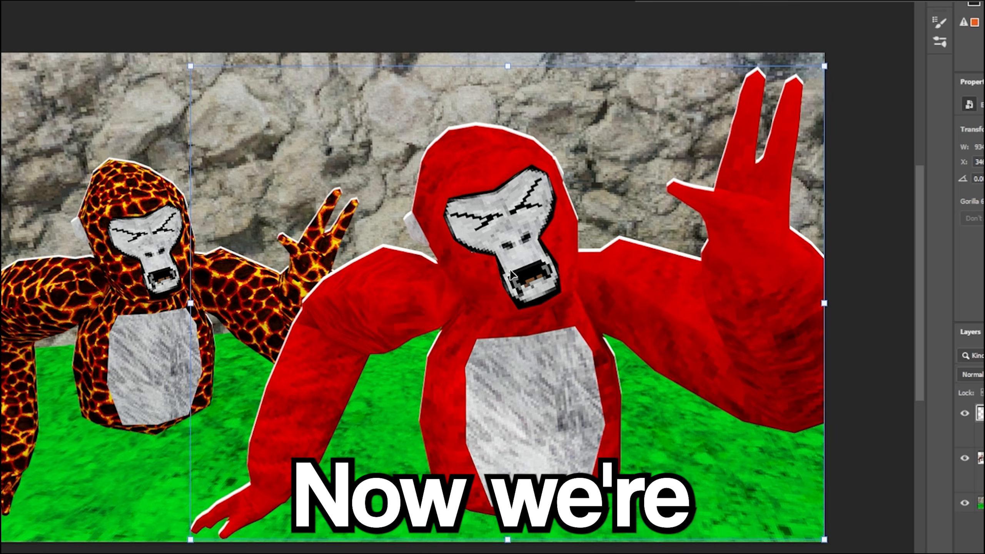
Add a Brightness/Contrast adjustment layer clipped to Gorilla 67, with Brightness at -47 and Contrast at about 21
{"action": "scroll", "coordinate": [512, 275], "scroll_direction": "down", "scroll_amount": 2}
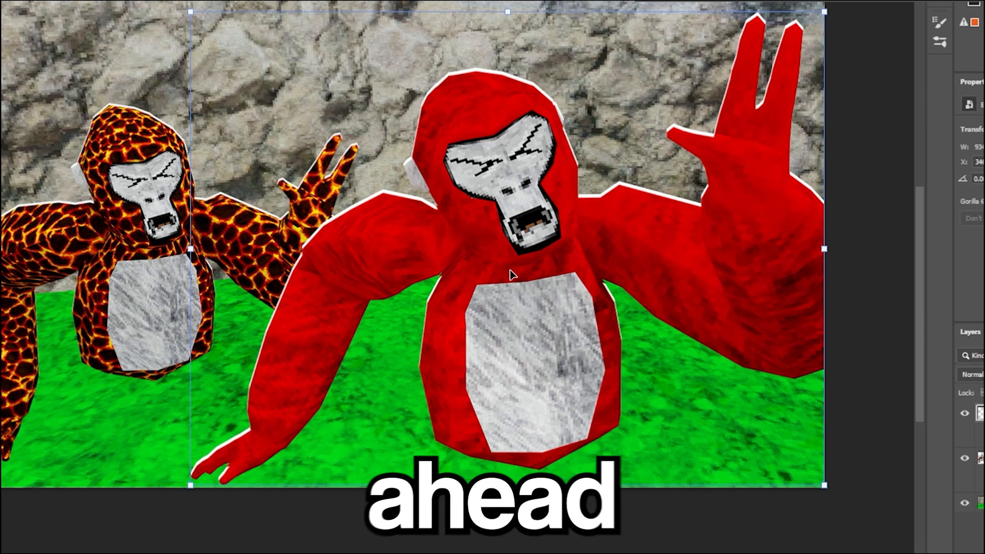
{"action": "scroll", "coordinate": [513, 283], "scroll_direction": "up", "scroll_amount": 2}
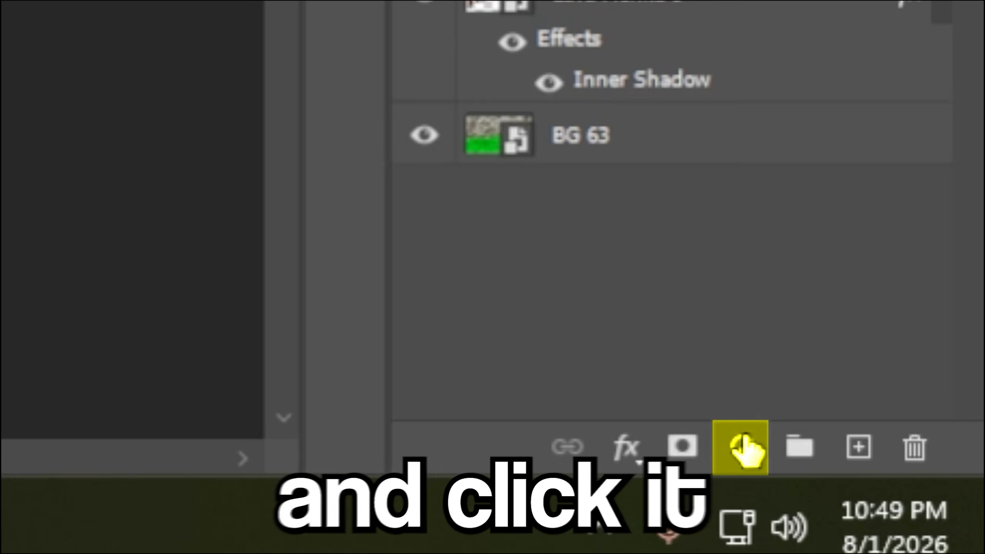
{"action": "left_click", "coordinate": [742, 446]}
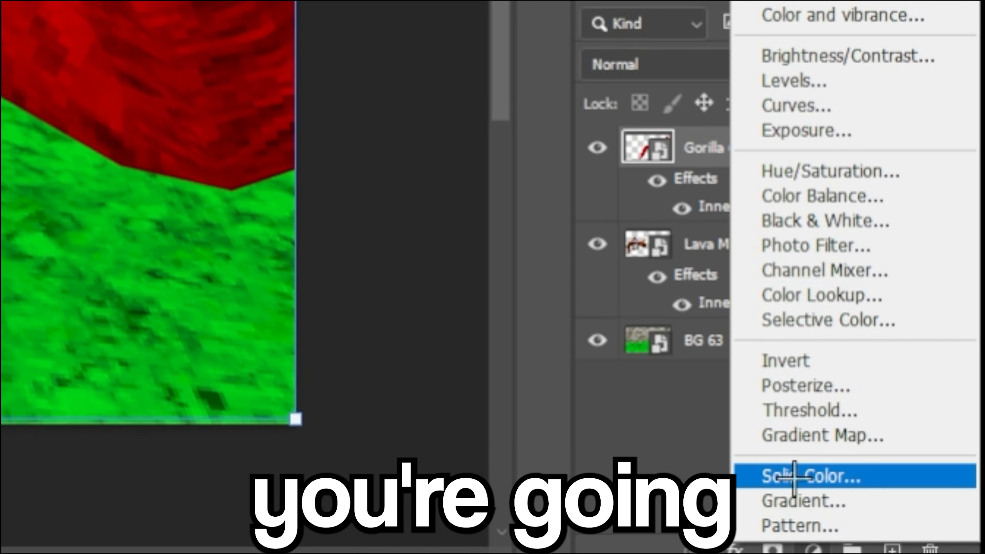
{"action": "left_click", "coordinate": [885, 61]}
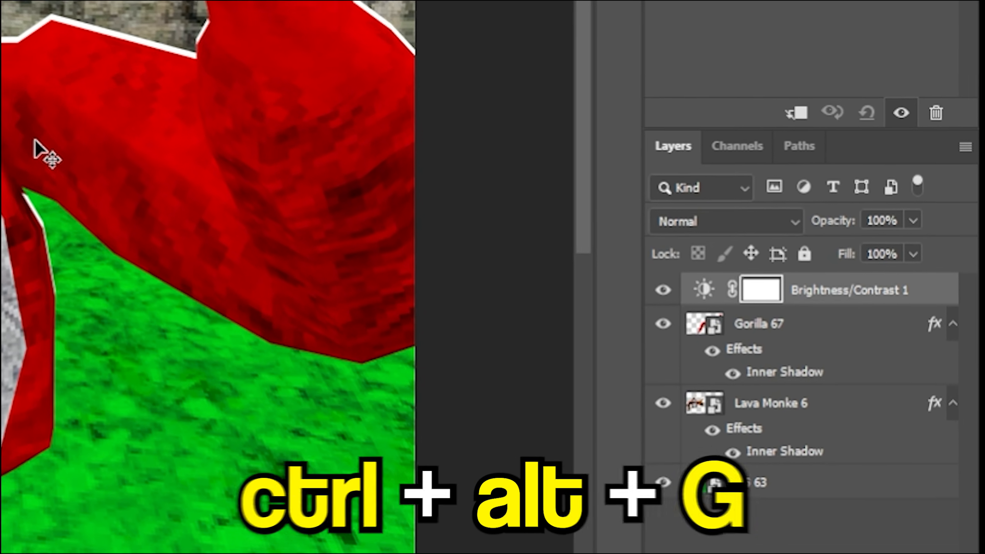
{"action": "key", "text": "ctrl+alt+g"}
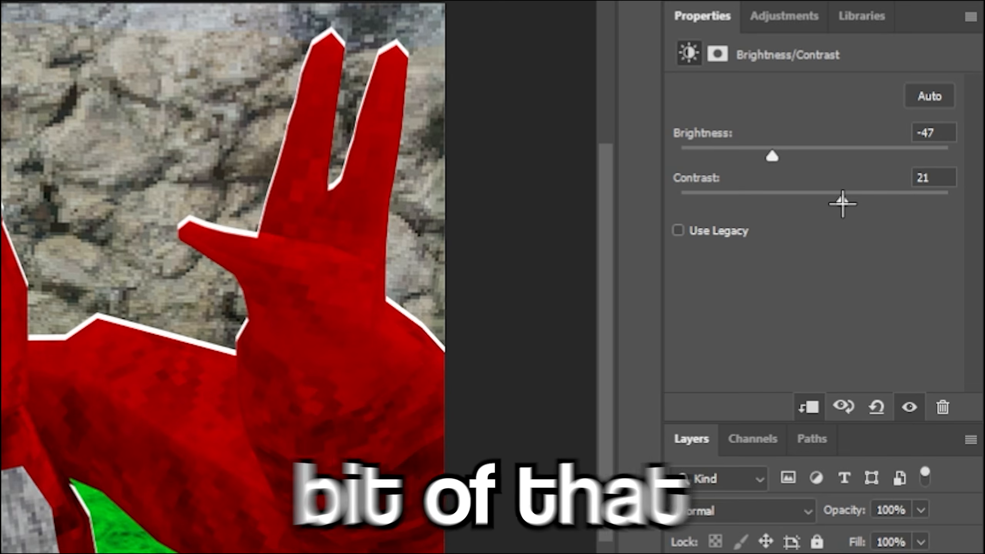
{"action": "left_click_drag", "start_coordinate": [842, 203], "coordinate": [845, 205]}
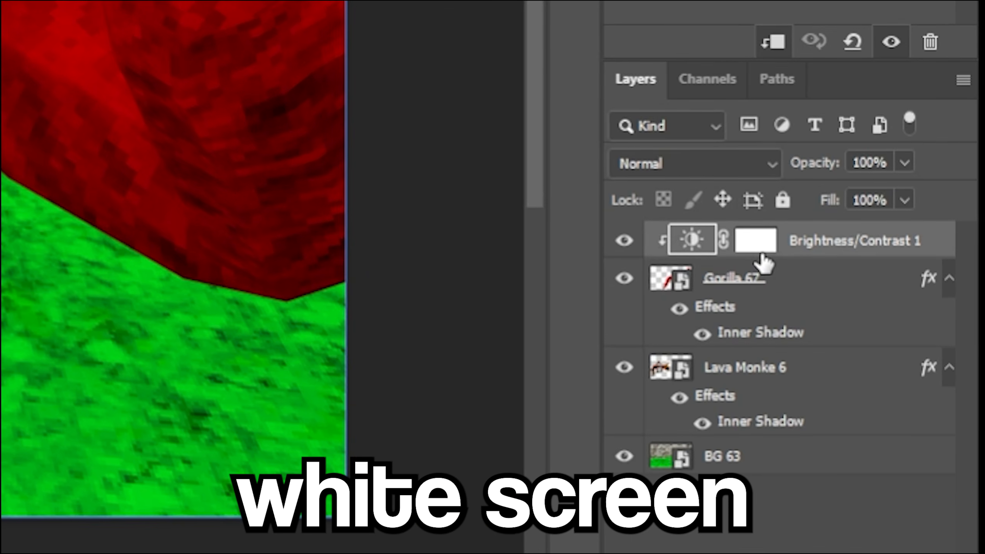
Invert the Brightness/Contrast 1 layer mask to black so the darkening is hidden
{"action": "left_click", "coordinate": [760, 252]}
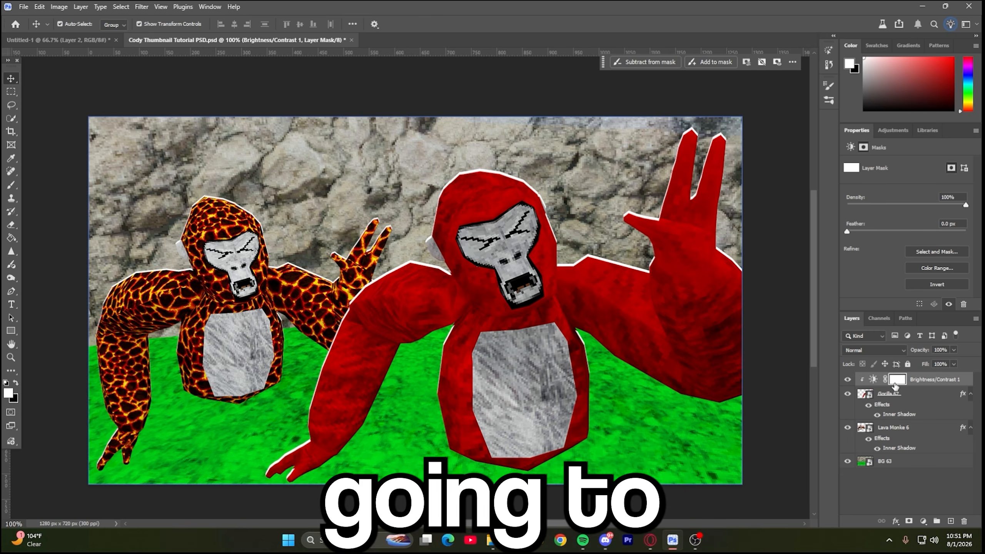
{"action": "key", "text": "ctrl+i"}
{"action": "scroll", "coordinate": [39, 195], "scroll_direction": "down", "scroll_amount": 3}
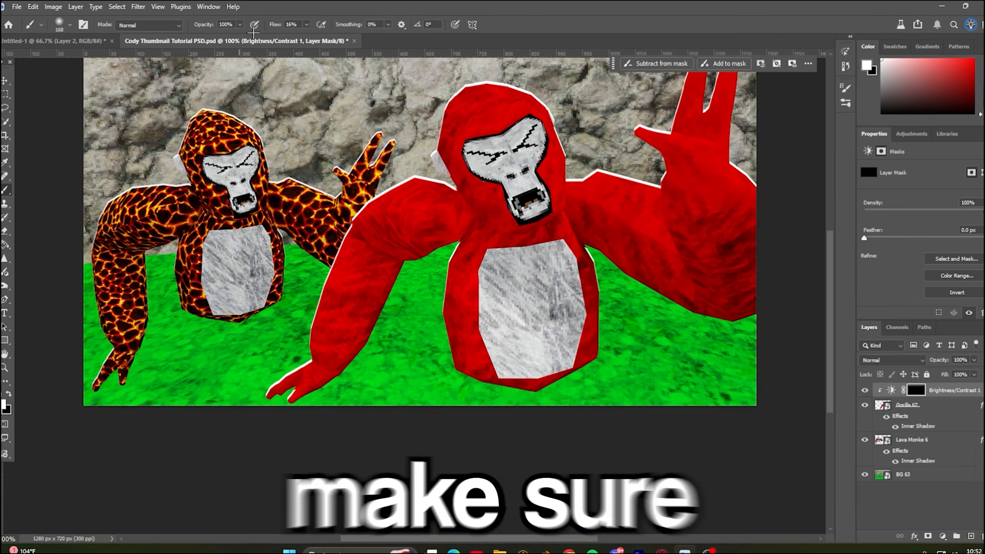
Set the brush to 100% opacity and 12% flow, and paint soft shadows on the red gorilla through the mask
{"action": "left_click", "coordinate": [241, 25]}
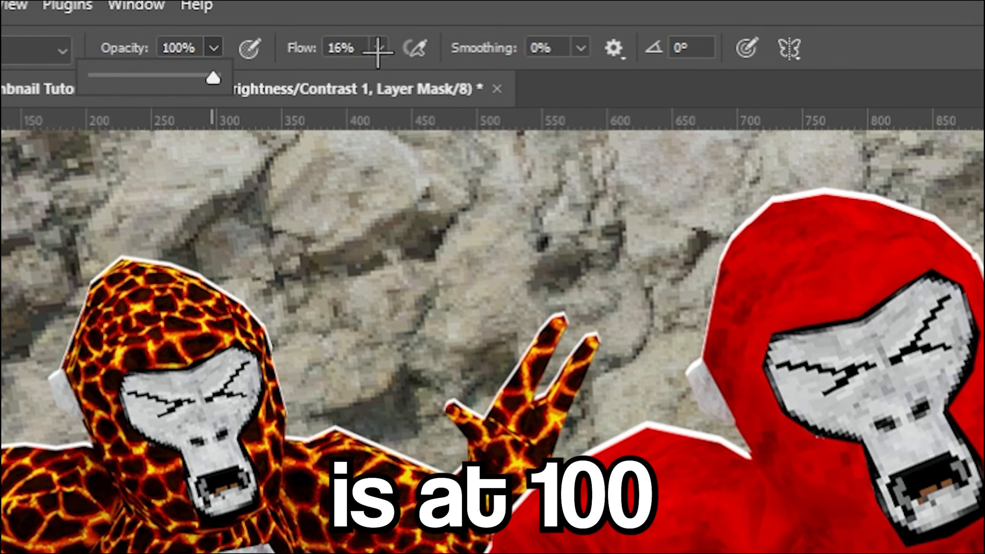
{"action": "left_click", "coordinate": [379, 49]}
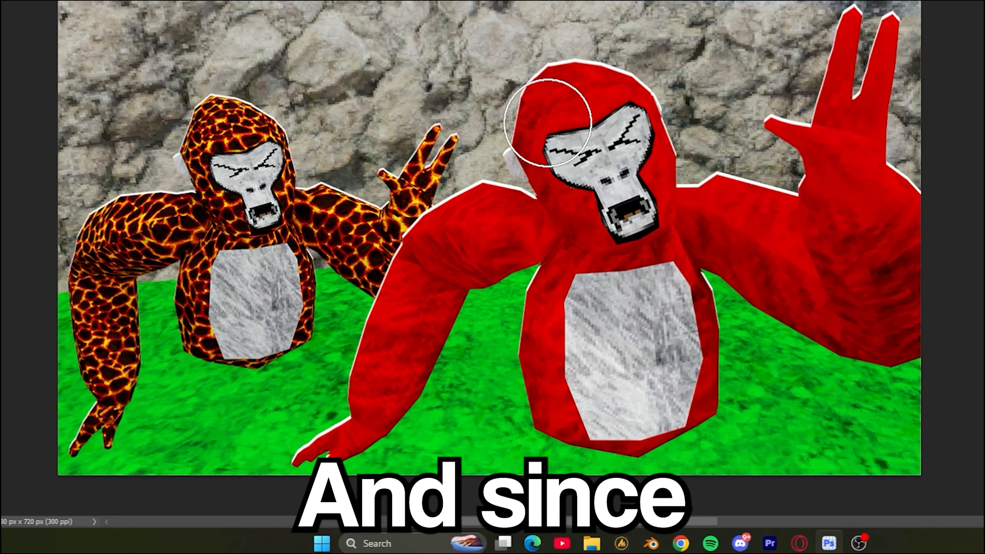
{"action": "scroll", "coordinate": [548, 123], "scroll_direction": "up", "scroll_amount": 2}
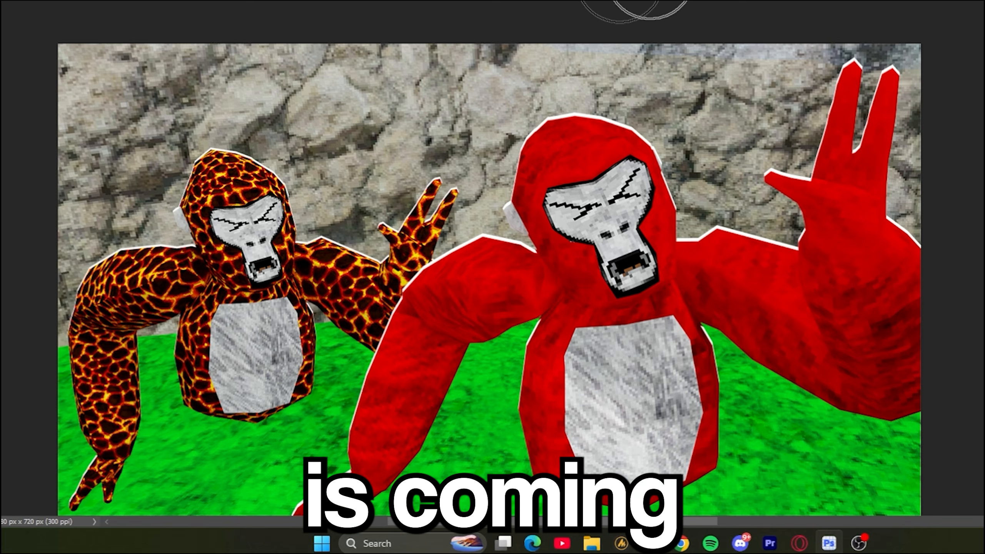
{"action": "scroll", "coordinate": [461, 246], "scroll_direction": "down", "scroll_amount": 6}
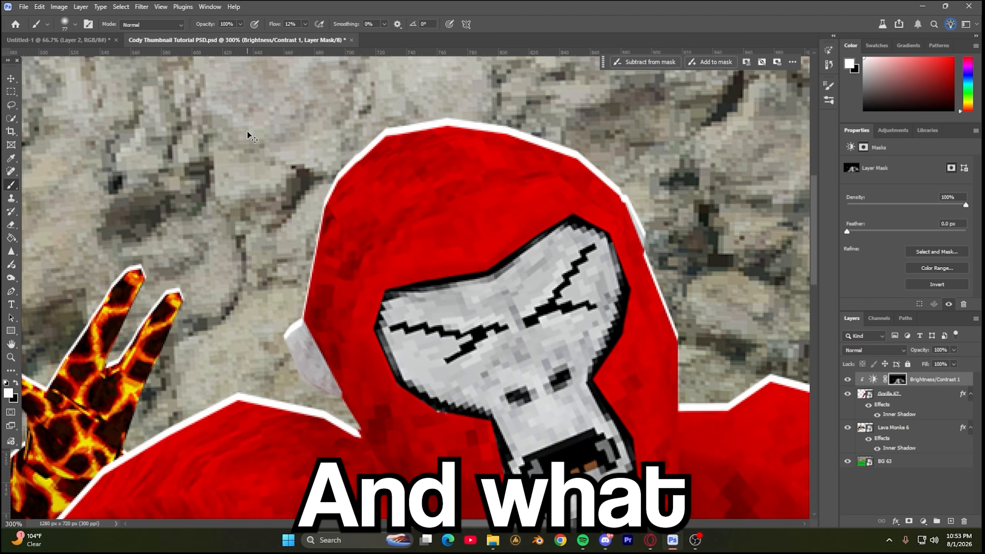
Reduce the Soft Round brush size to 15 px for shading the red gorilla's raised fingers on the mask
{"action": "key", "text": "ctrl+minus"}
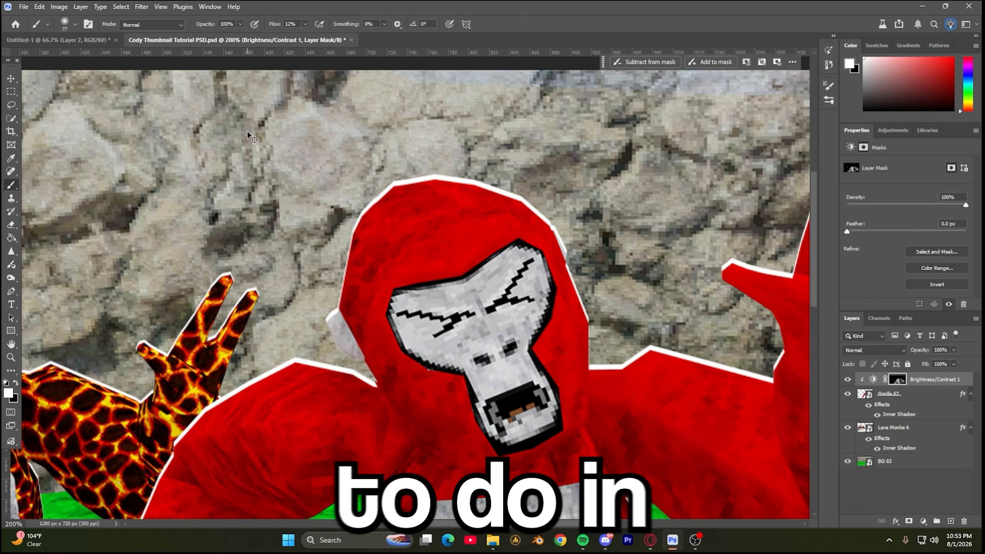
{"action": "key", "text": "ctrl+plus"}
{"action": "key", "text": "ctrl+plus"}
{"action": "left_click", "coordinate": [75, 24]}
{"action": "left_click_drag", "start_coordinate": [83, 57], "coordinate": [67, 57]}
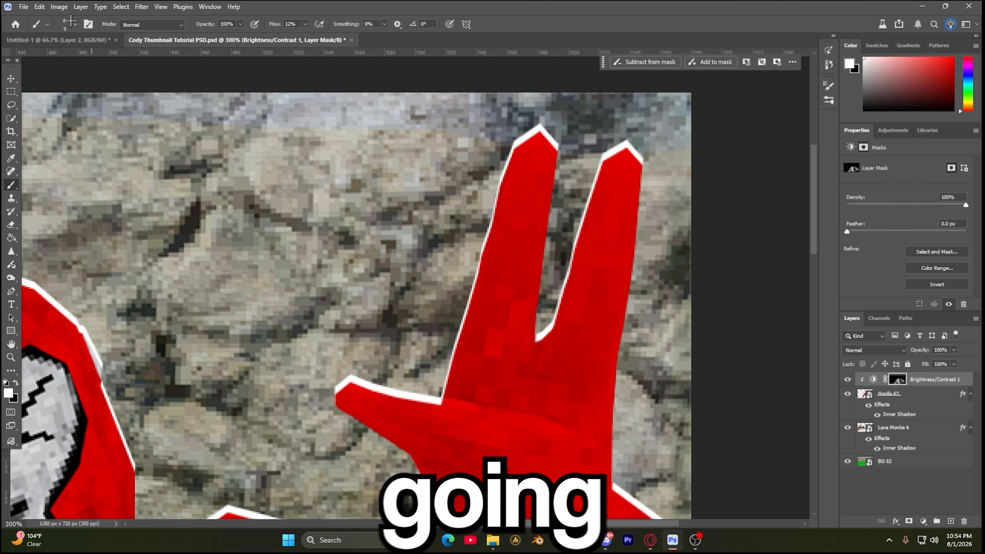
{"action": "left_click", "coordinate": [75, 24]}
{"action": "left_click_drag", "start_coordinate": [105, 43], "coordinate": [103, 44]}
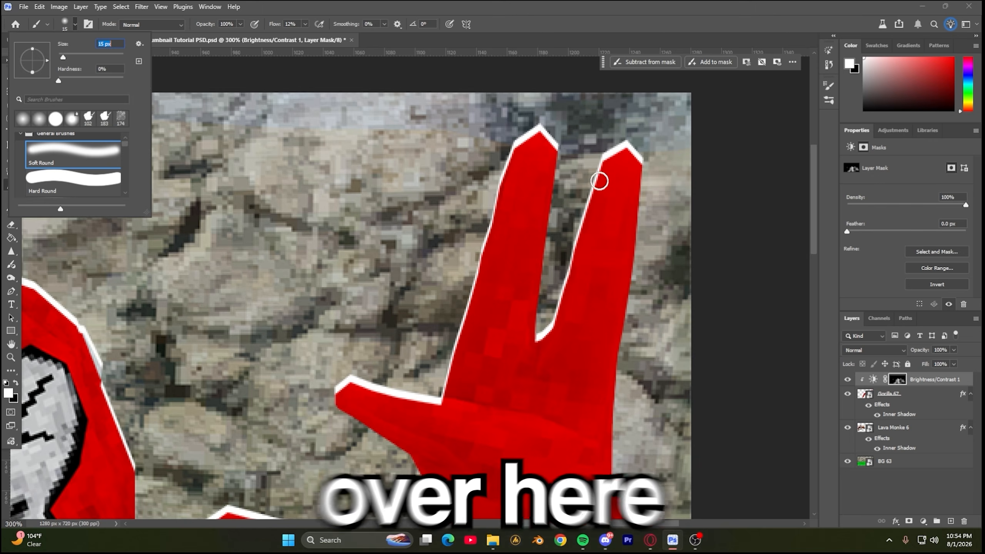
{"action": "key", "text": "Return"}
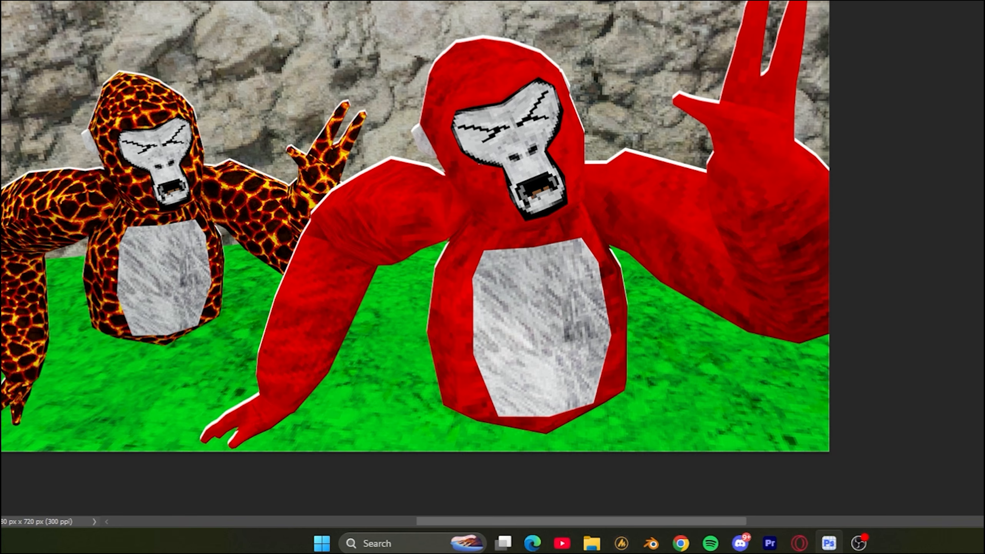
Choose the Dodge Tool for the Gorilla 67 layer and rasterize its smart object
{"action": "scroll", "coordinate": [280, 302], "scroll_direction": "down", "scroll_amount": 1}
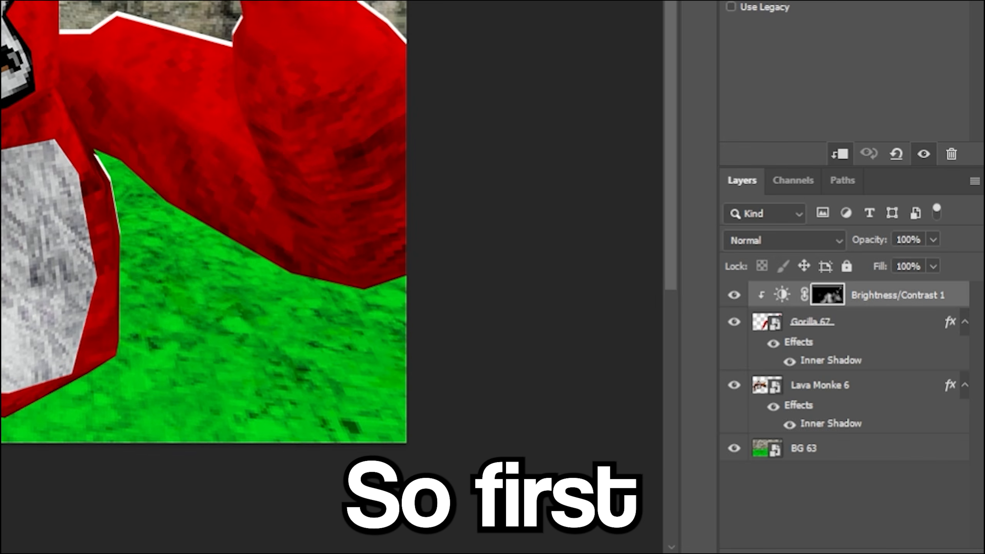
{"action": "scroll", "coordinate": [542, 309], "scroll_direction": "down", "scroll_amount": 1}
{"action": "left_click", "coordinate": [866, 334]}
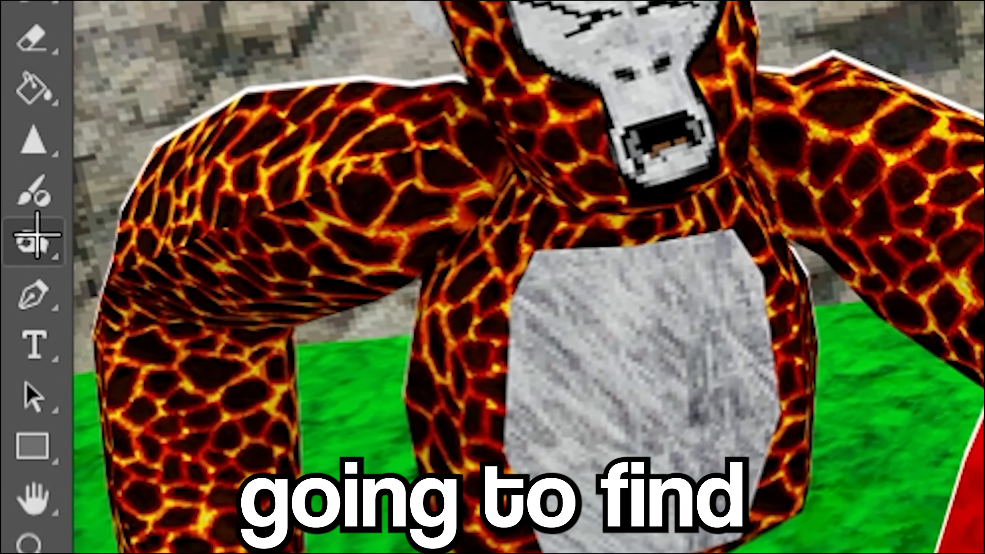
{"action": "right_click", "coordinate": [27, 256]}
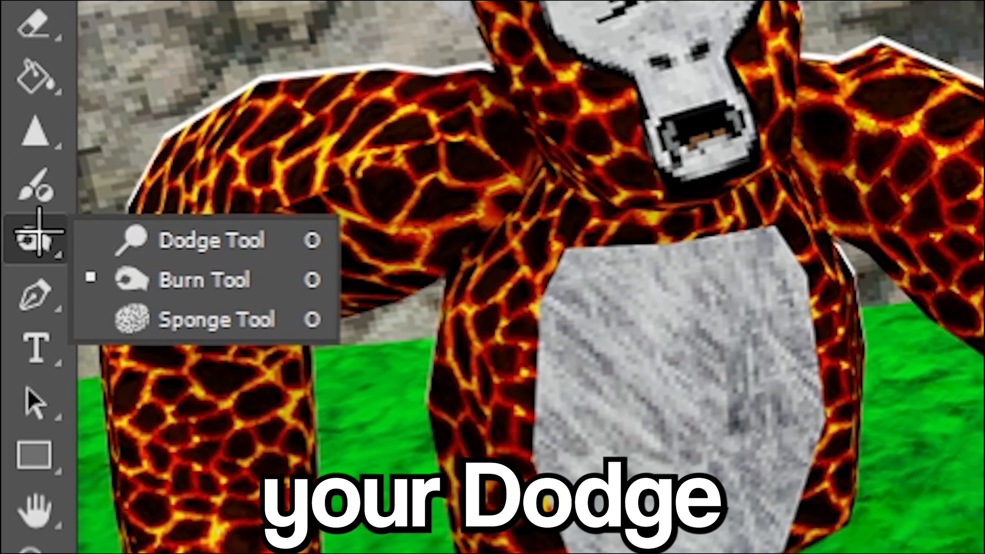
{"action": "left_click", "coordinate": [32, 261]}
{"action": "right_click", "coordinate": [51, 250]}
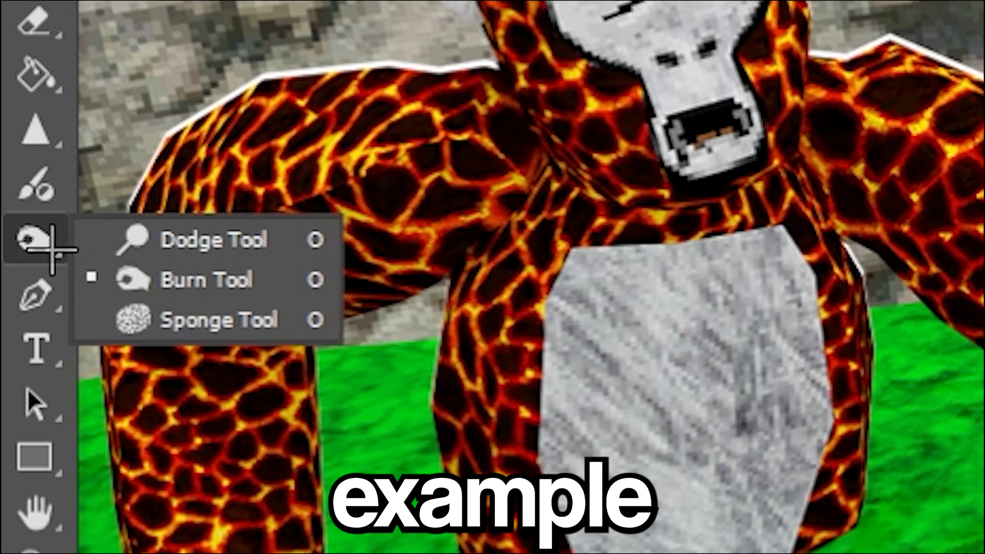
{"action": "left_click", "coordinate": [174, 240]}
{"action": "left_click", "coordinate": [407, 308]}
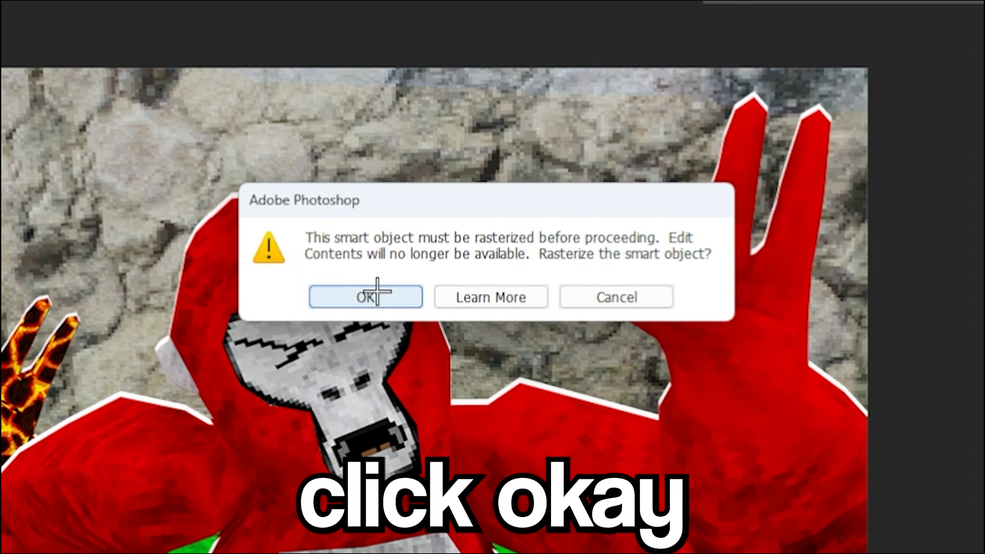
{"action": "left_click", "coordinate": [377, 291]}
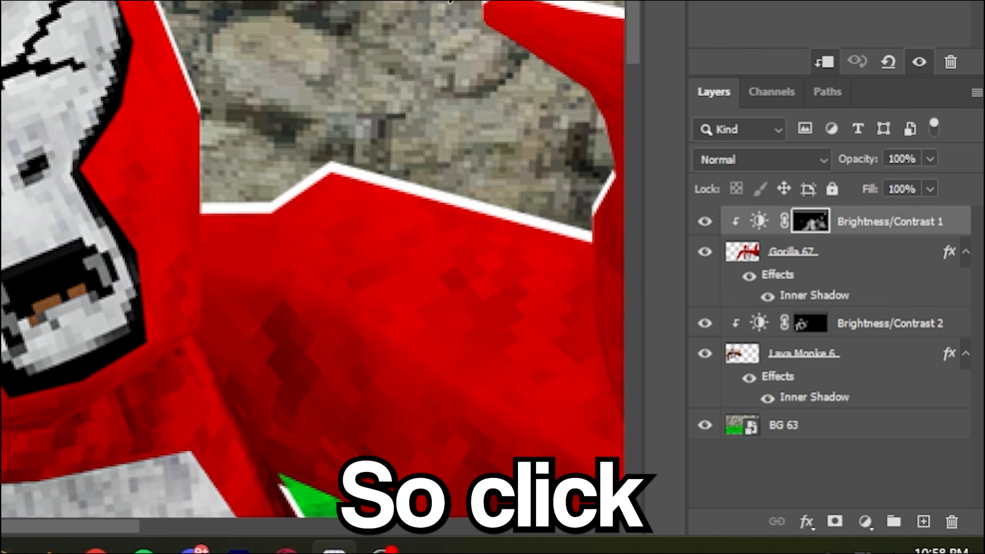
Add a new layer clipped to Gorilla 67 and set its blend mode to Linear Dodge (Add)
{"action": "left_click", "coordinate": [884, 395]}
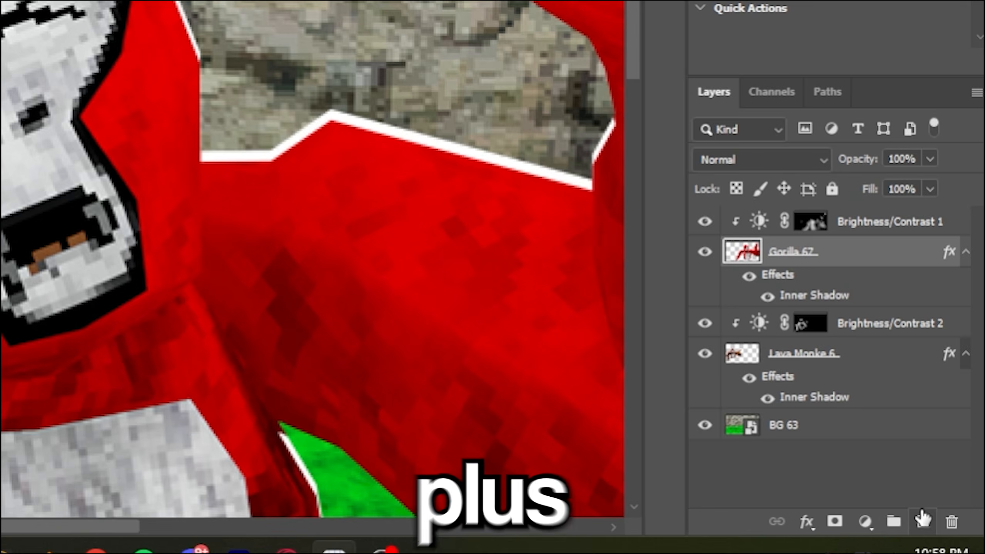
{"action": "left_click", "coordinate": [922, 520]}
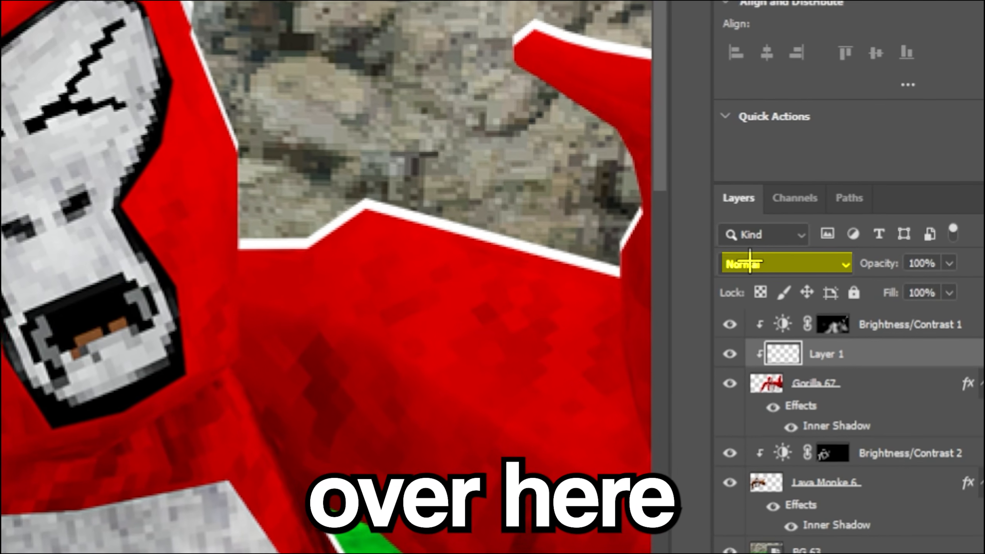
{"action": "left_click", "coordinate": [754, 264]}
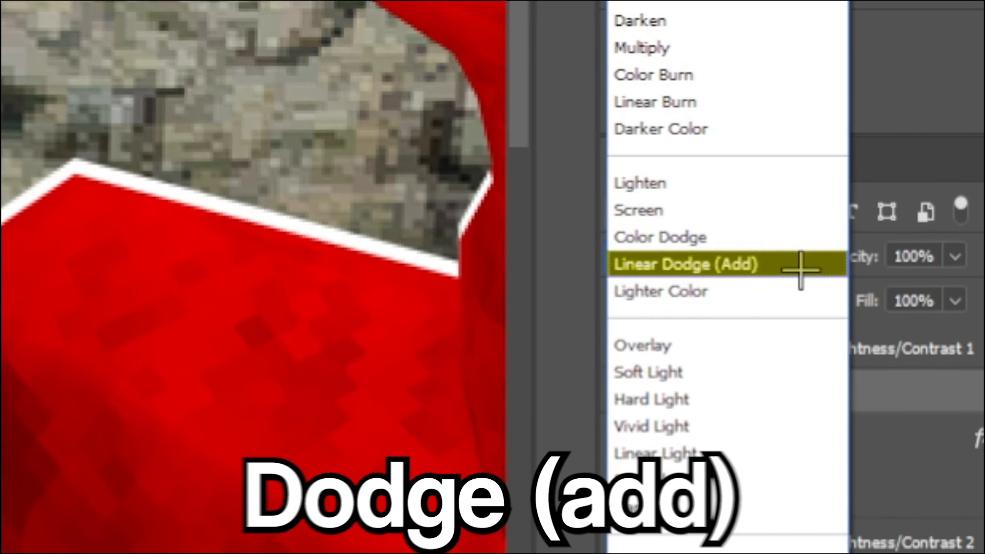
{"action": "left_click", "coordinate": [812, 266]}
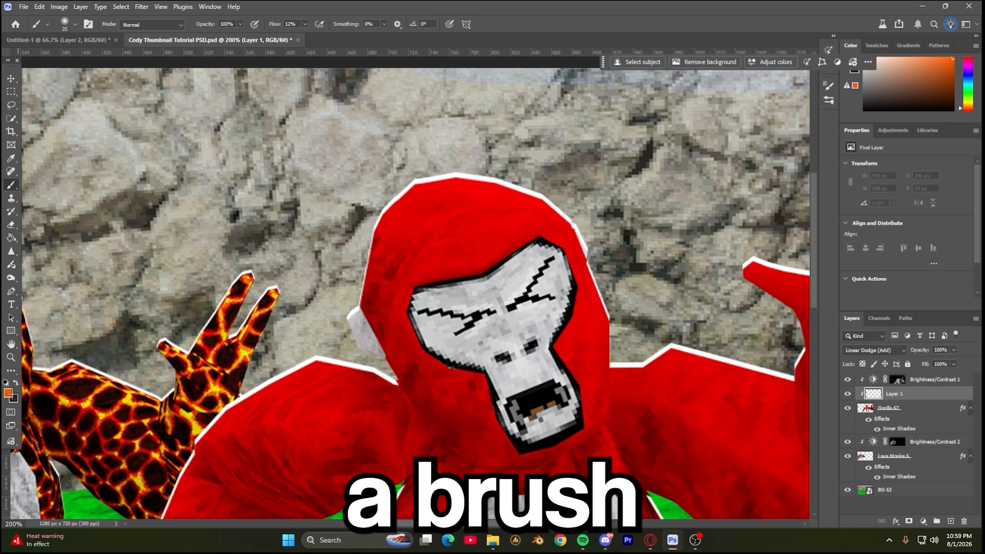
Set the brush color to white and paint soft highlights along the red gorilla's upper edges on Layer 1
{"action": "left_click", "coordinate": [8, 393]}
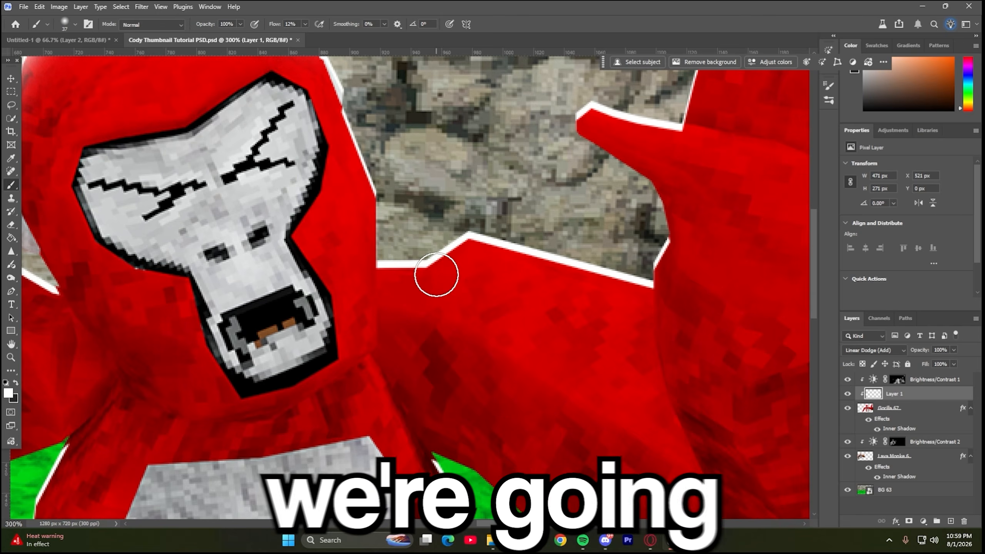
{"action": "scroll", "coordinate": [430, 270], "scroll_direction": "up", "scroll_amount": 2}
{"action": "mouse_move", "coordinate": [518, 278]}
{"action": "left_mouse_down"}
{"action": "mouse_move", "coordinate": [657, 309]}
{"action": "mouse_move", "coordinate": [503, 272]}
{"action": "left_mouse_up"}
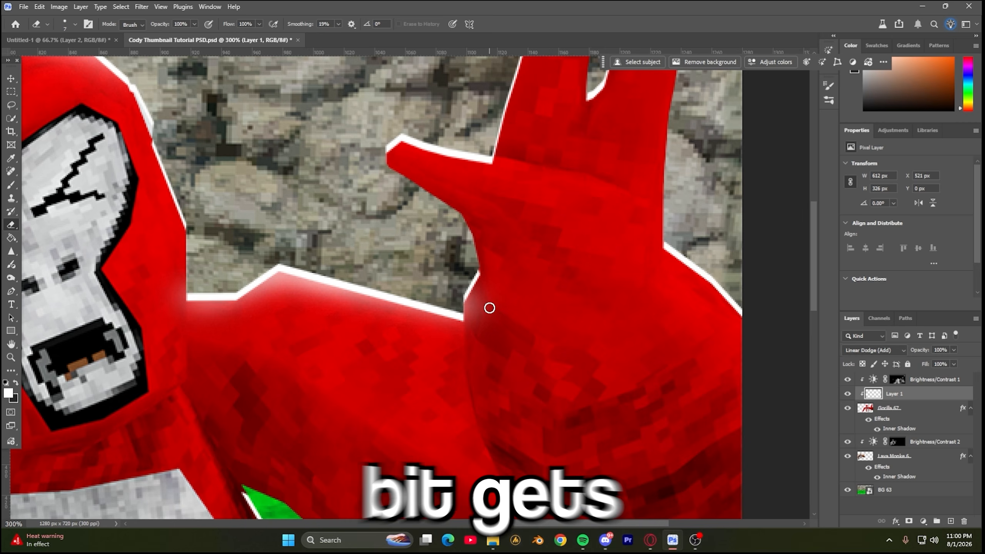
Adjust the eraser brush and erase the excess highlight beside the red gorilla's raised wrist
{"action": "scroll", "coordinate": [490, 308], "scroll_direction": "down", "scroll_amount": 2}
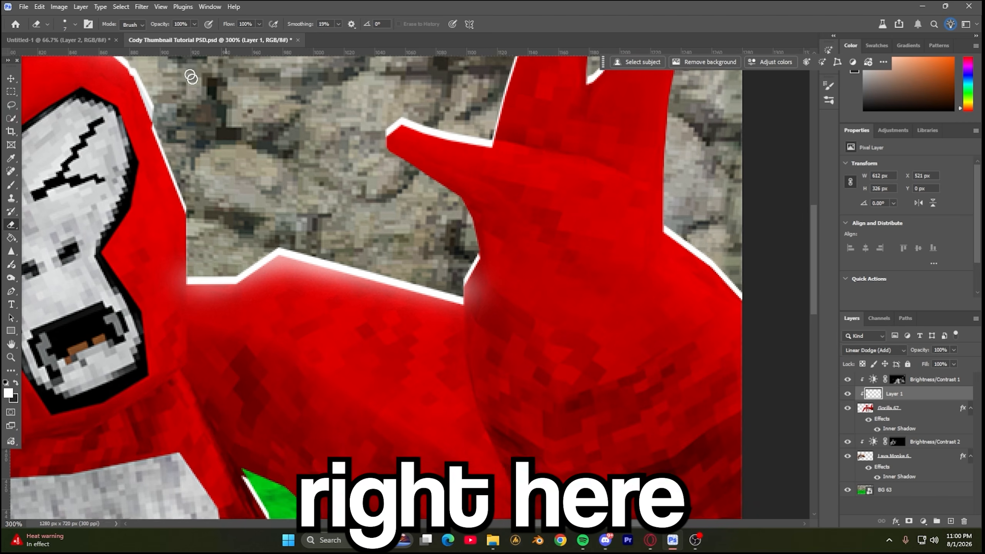
{"action": "left_click", "coordinate": [75, 25]}
{"action": "left_click", "coordinate": [475, 264]}
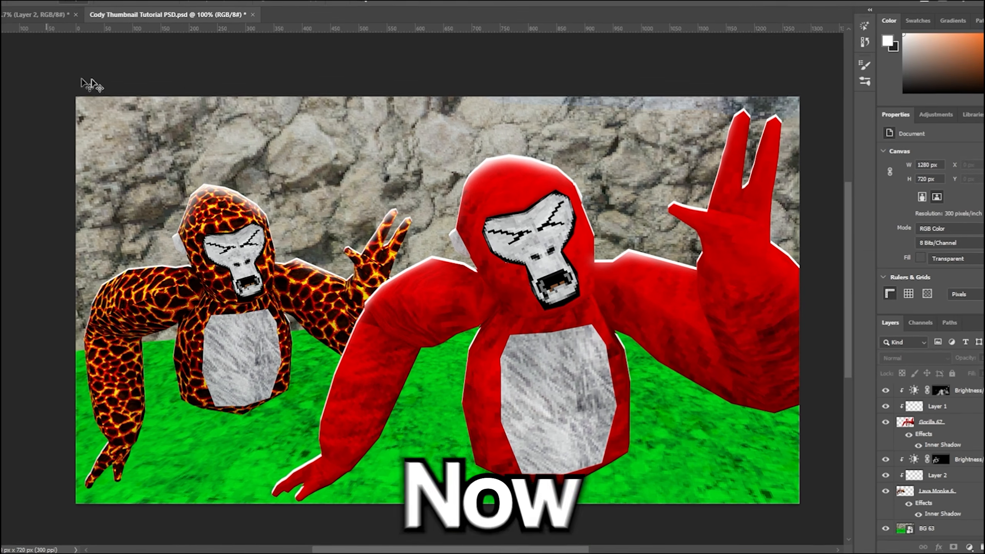
Apply the Camera Raw Filter to the Gorilla 67 layer to make its texture crisper
{"action": "left_click", "coordinate": [495, 291]}
{"action": "left_click", "coordinate": [969, 433]}
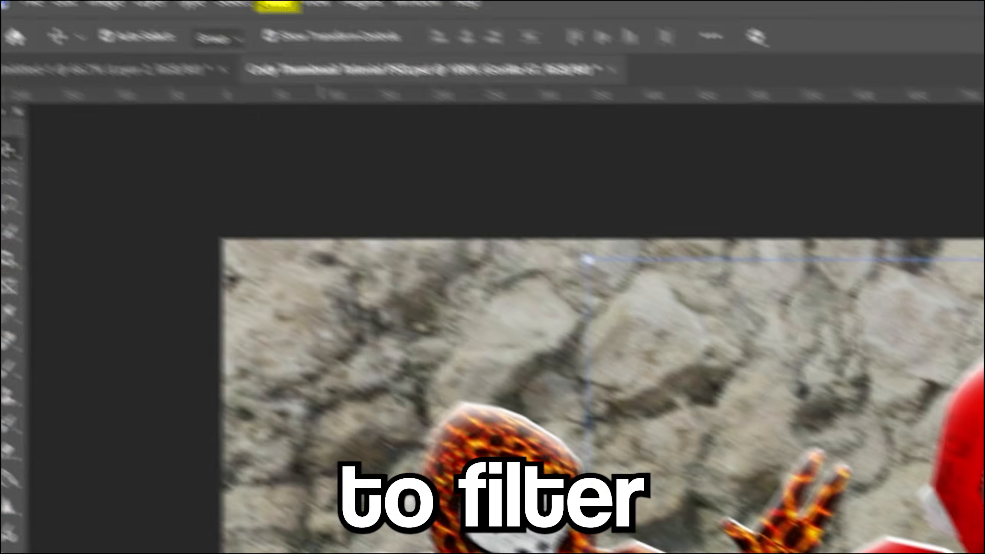
{"action": "left_click", "coordinate": [259, 7]}
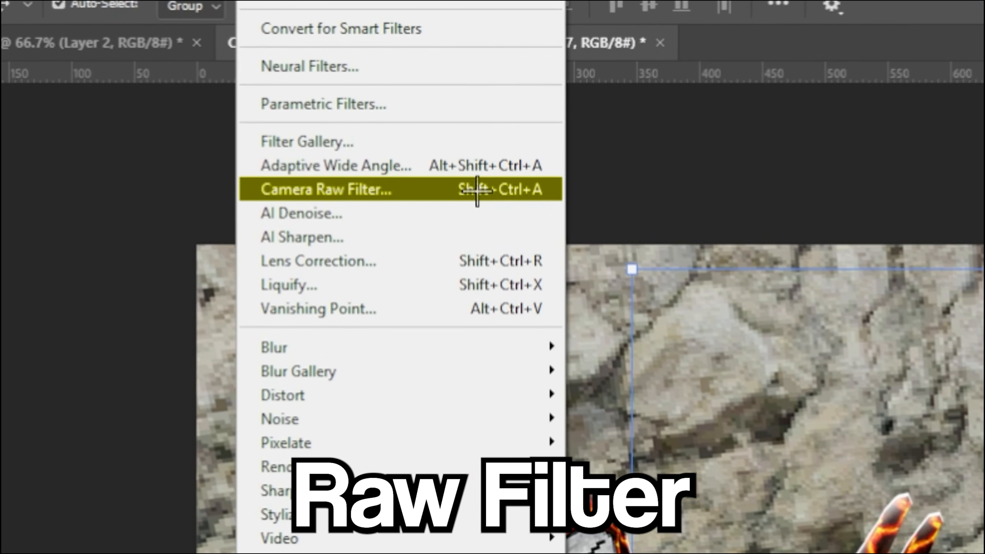
{"action": "left_click", "coordinate": [477, 189]}
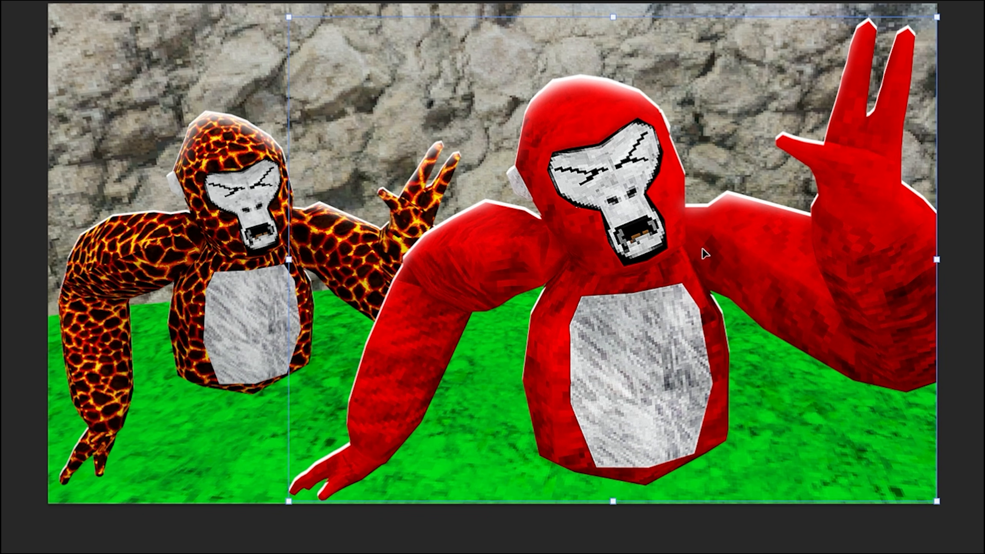
{"action": "key", "text": "ctrl+minus"}
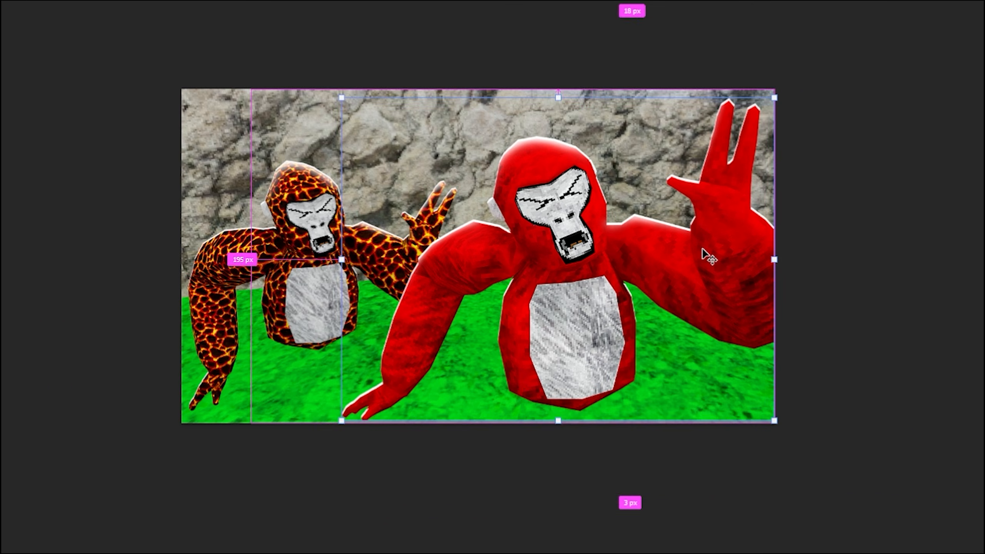
{"action": "key", "text": "ctrl+plus"}
{"action": "scroll", "coordinate": [741, 342], "scroll_direction": "up", "scroll_amount": 2}
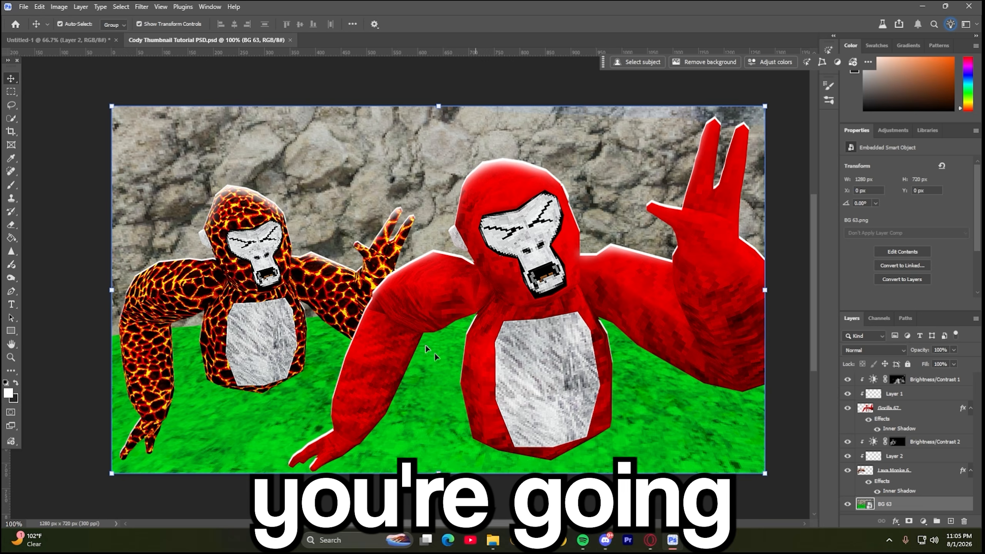
Stretch the BG 63 background layer downward past the canvas's lower edge to a height of about 829 px, keeping its width
{"action": "scroll", "coordinate": [433, 427], "scroll_direction": "down", "scroll_amount": 4}
{"action": "left_click", "coordinate": [435, 383]}
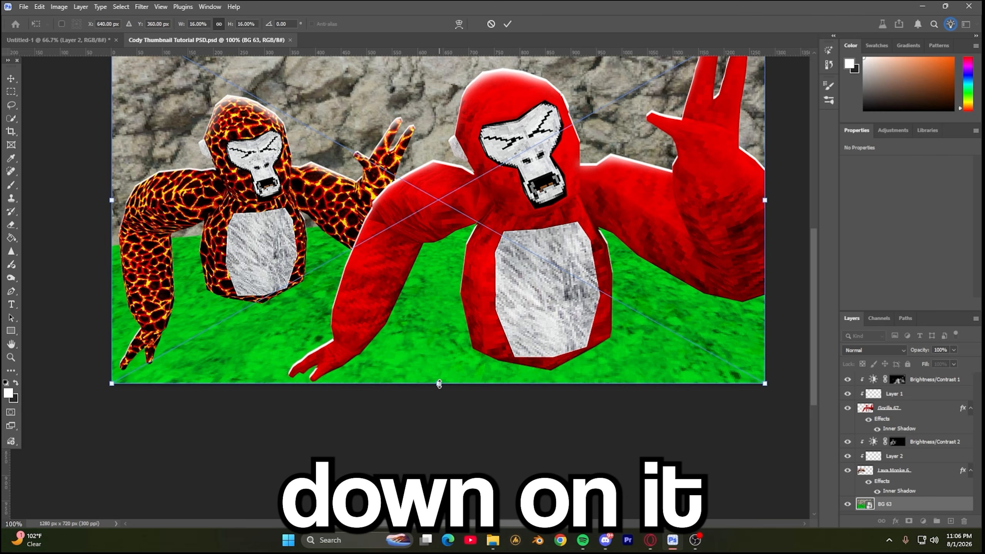
{"action": "left_click_drag", "start_coordinate": [439, 384], "coordinate": [434, 443], "text": "shift"}
{"action": "scroll", "coordinate": [294, 360], "scroll_direction": "down", "scroll_amount": 1}
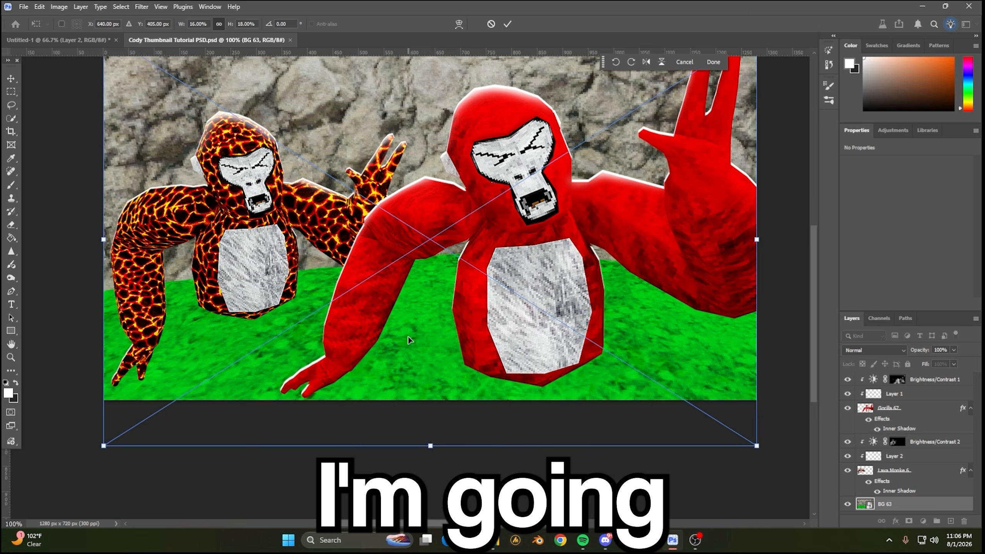
{"action": "scroll", "coordinate": [411, 339], "scroll_direction": "up", "scroll_amount": 1}
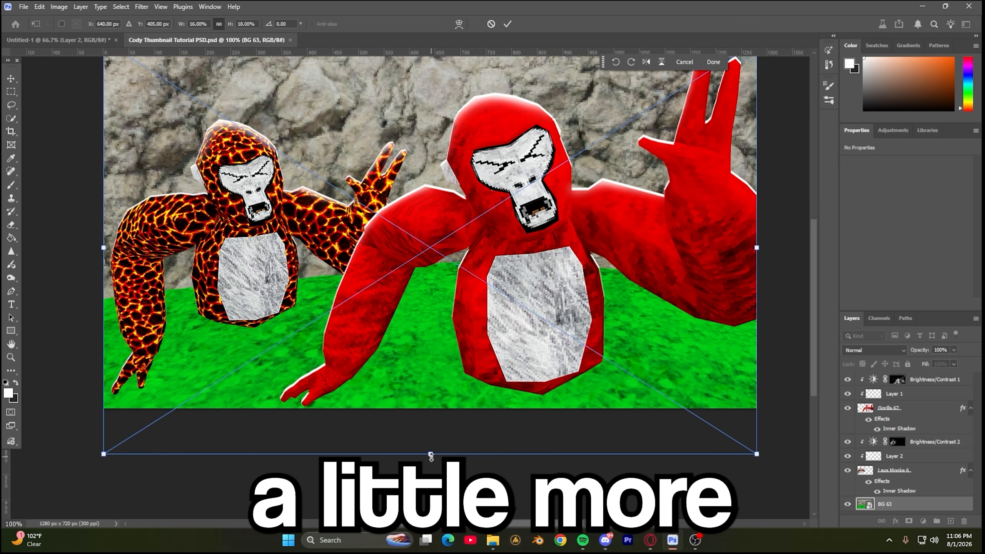
{"action": "left_click_drag", "start_coordinate": [432, 457], "coordinate": [431, 467], "text": "shift"}
{"action": "scroll", "coordinate": [422, 391], "scroll_direction": "up", "scroll_amount": 2}
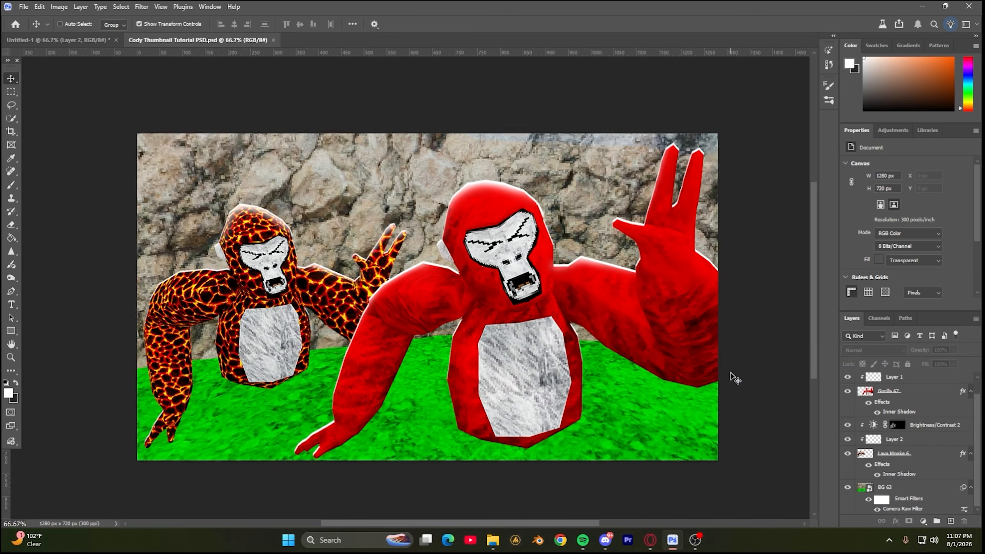
{"action": "scroll", "coordinate": [730, 373], "scroll_direction": "down", "scroll_amount": 3}
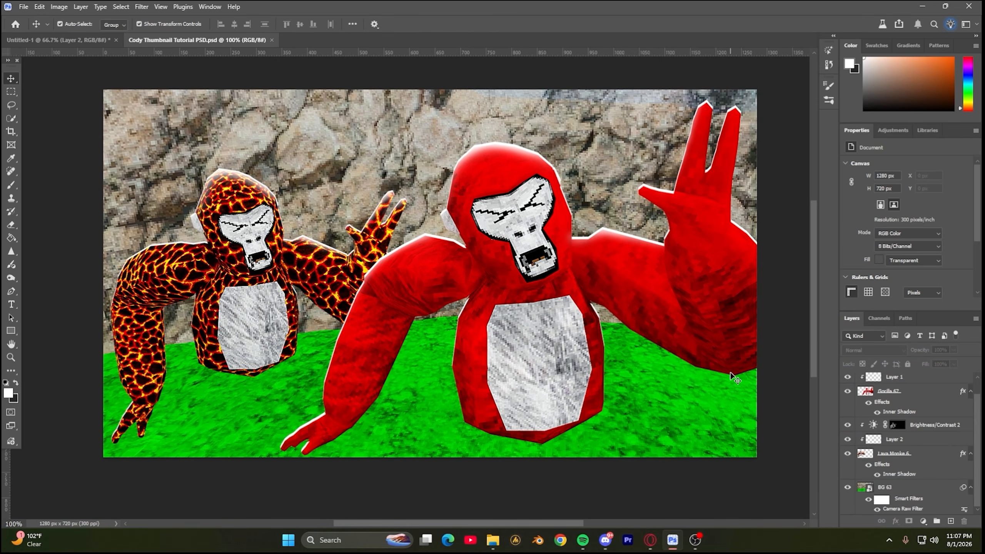
{"action": "scroll", "coordinate": [730, 372], "scroll_direction": "up", "scroll_amount": 3}
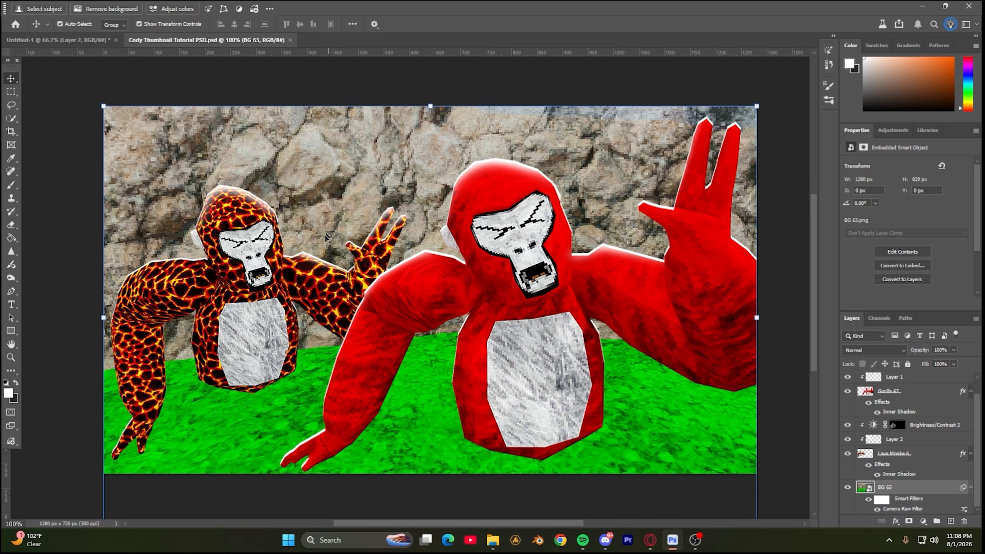
{"action": "scroll", "coordinate": [430, 272], "scroll_direction": "down", "scroll_amount": 3}
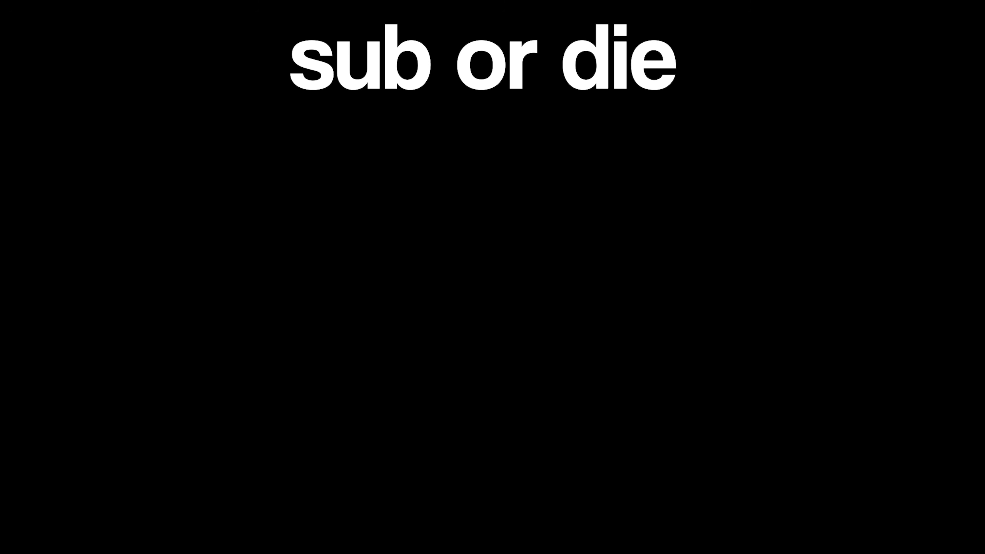